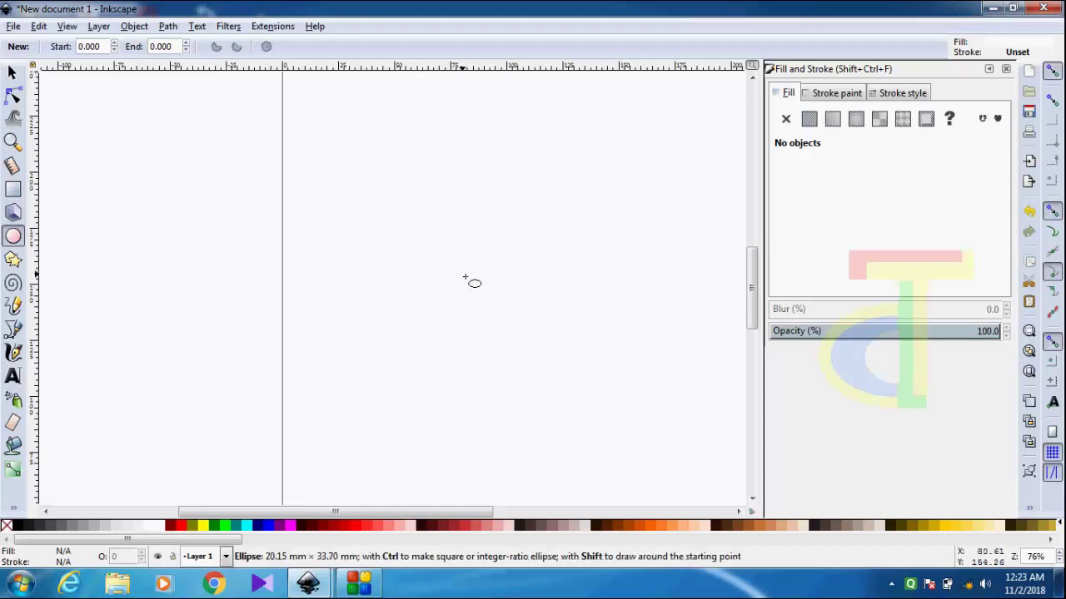
Draw an ellipse mid-page, fill it yellow, and stretch it wider
drag(418, 199, 538, 349)
click(201, 526)
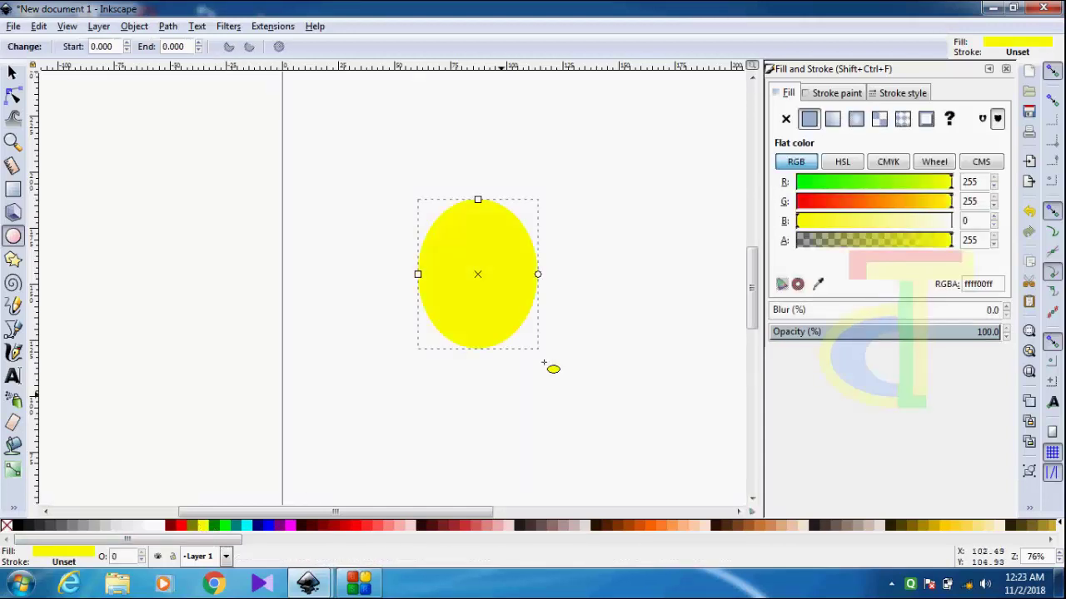
click(12, 74)
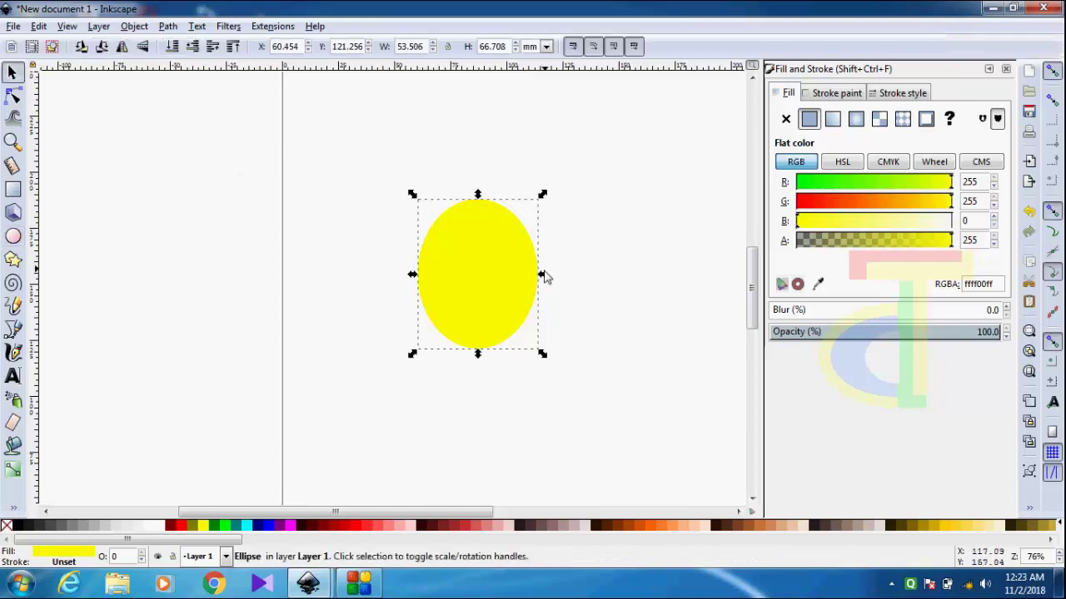
drag(538, 274, 596, 285)
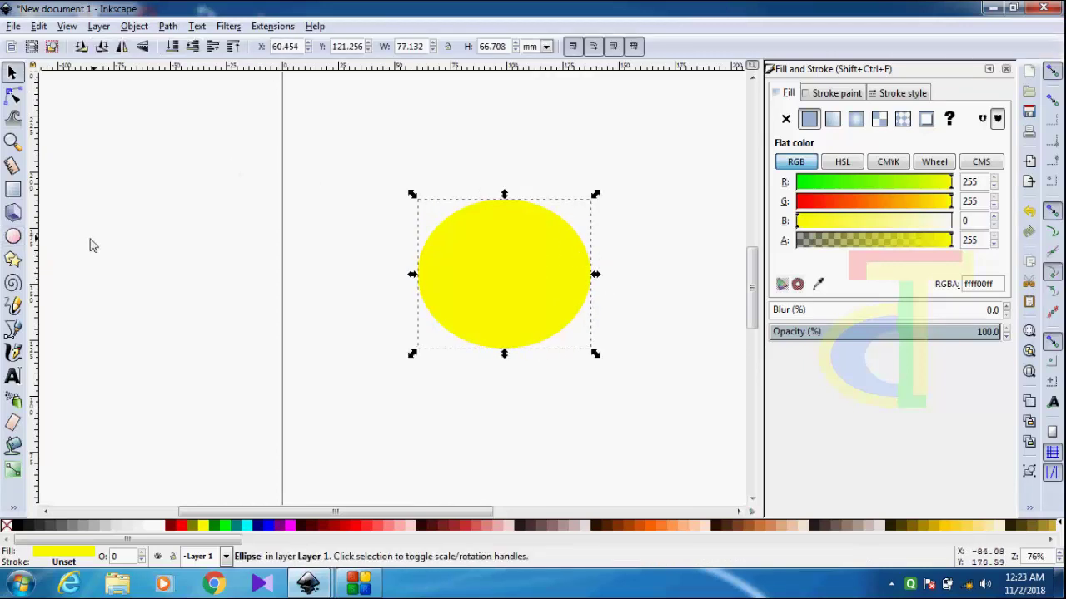
Draw a second, white ellipse overlapping it, then delete it and reselect the yellow one
click(507, 152)
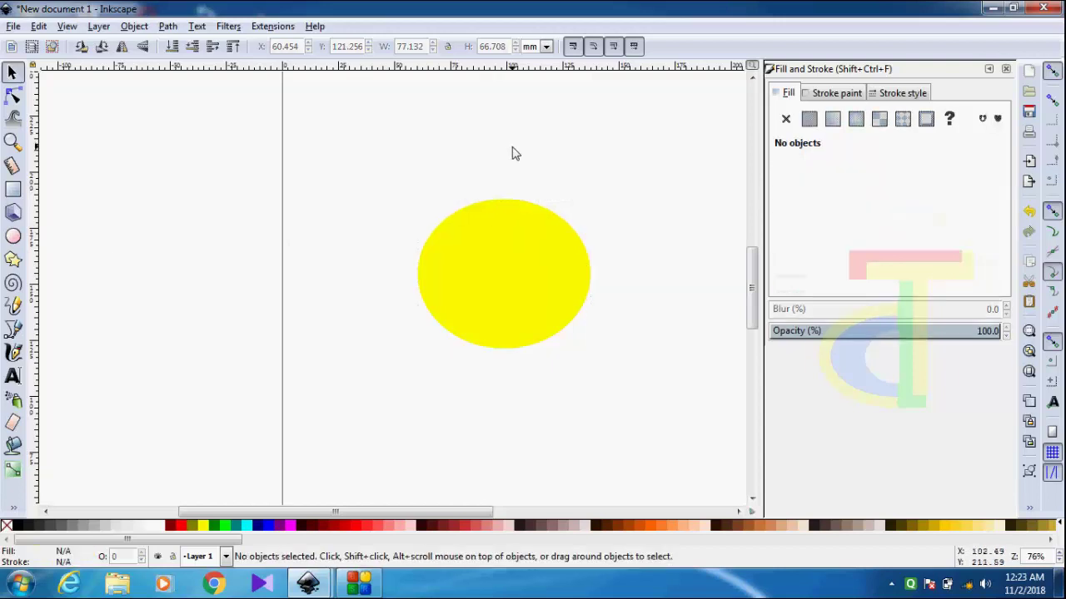
click(14, 237)
mouse_move(493, 158)
mouse_down()
mouse_move(670, 353)
mouse_move(650, 339)
mouse_up()
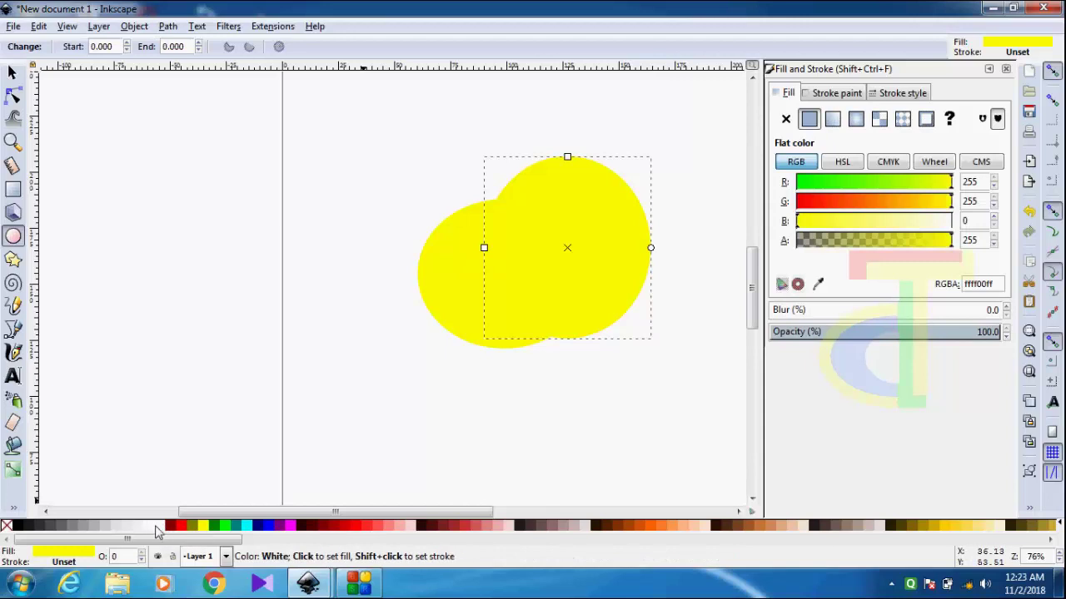
click(156, 527)
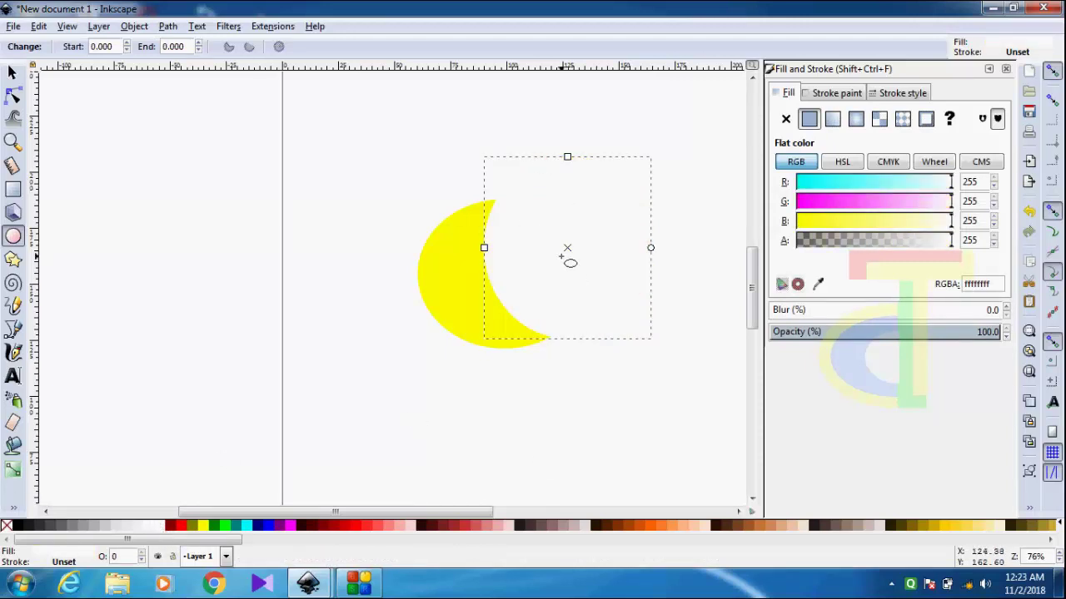
right_click(558, 255)
click(591, 376)
click(538, 266)
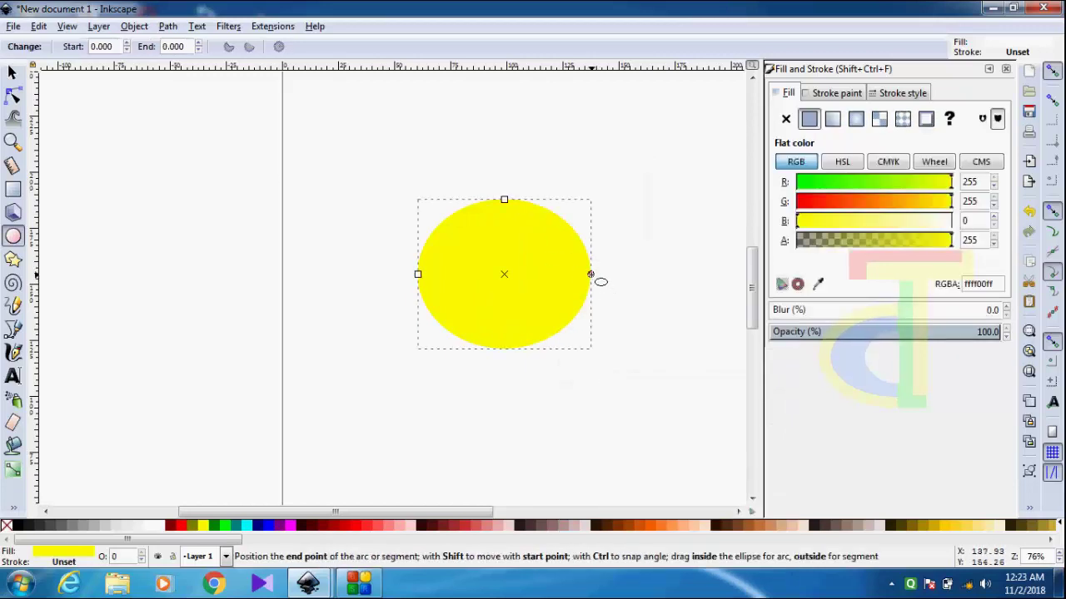
Drag the arc handles to cut the yellow ellipse to its left half (89° to 269°)
drag(579, 247, 562, 286)
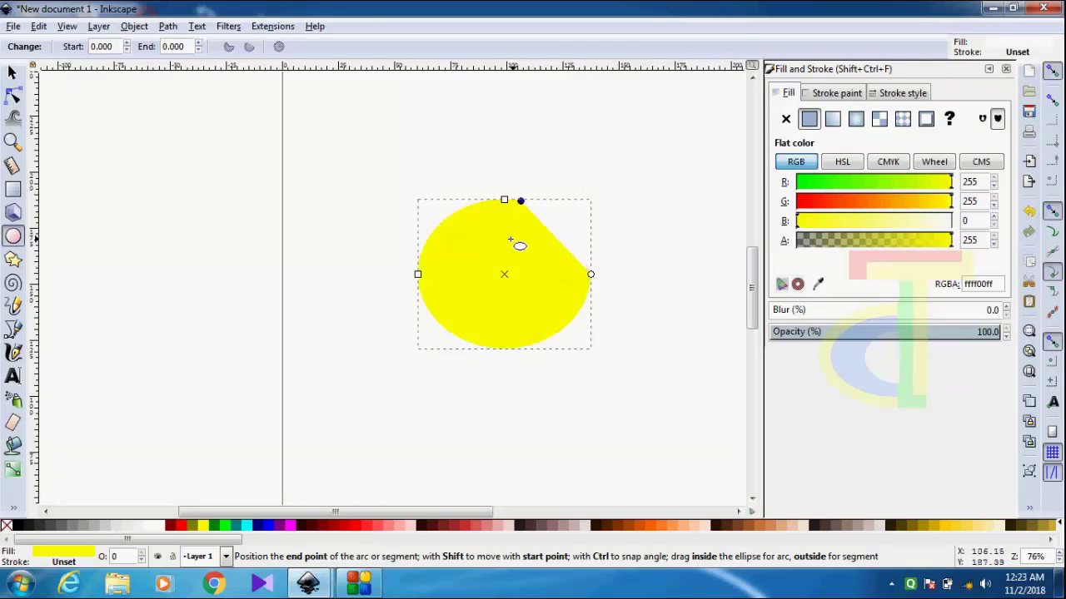
drag(563, 286, 506, 243)
drag(592, 274, 506, 351)
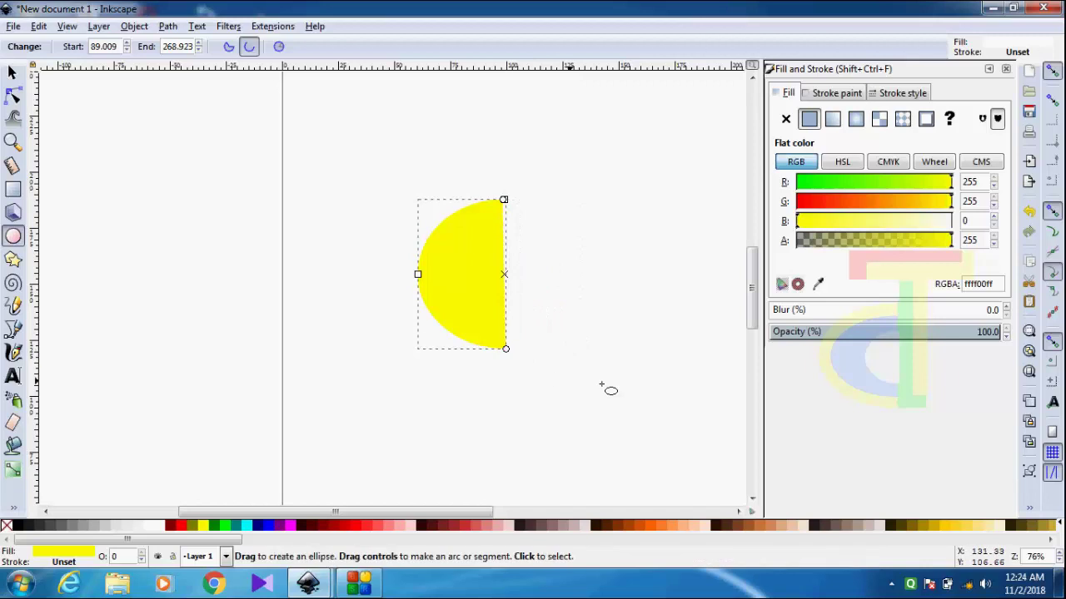
click(612, 252)
Move the yellow half-disc slightly lower on the page
click(477, 293)
click(12, 73)
drag(469, 262, 476, 333)
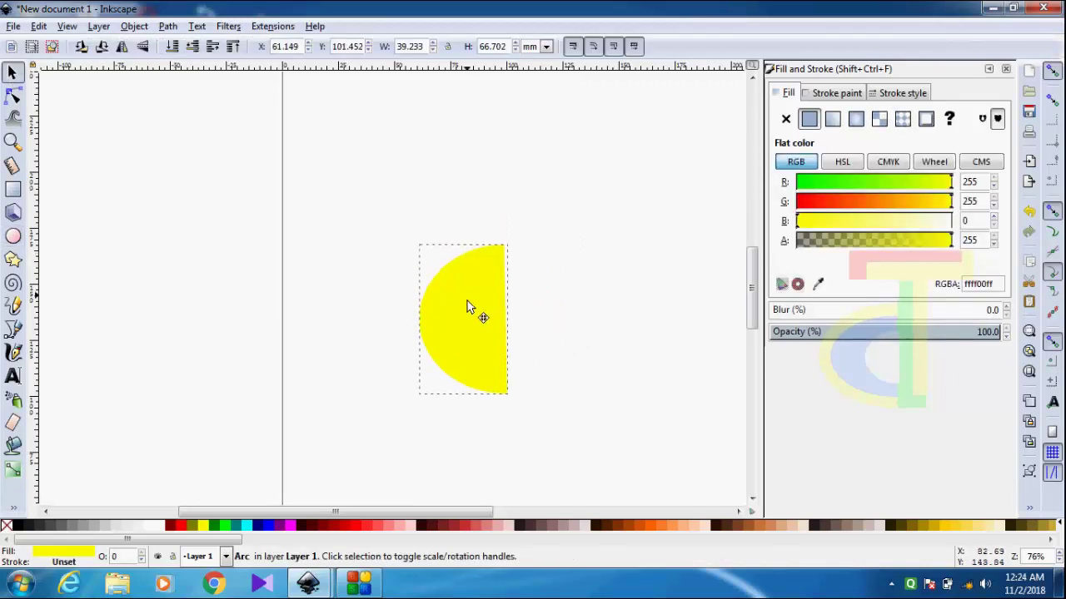
click(585, 243)
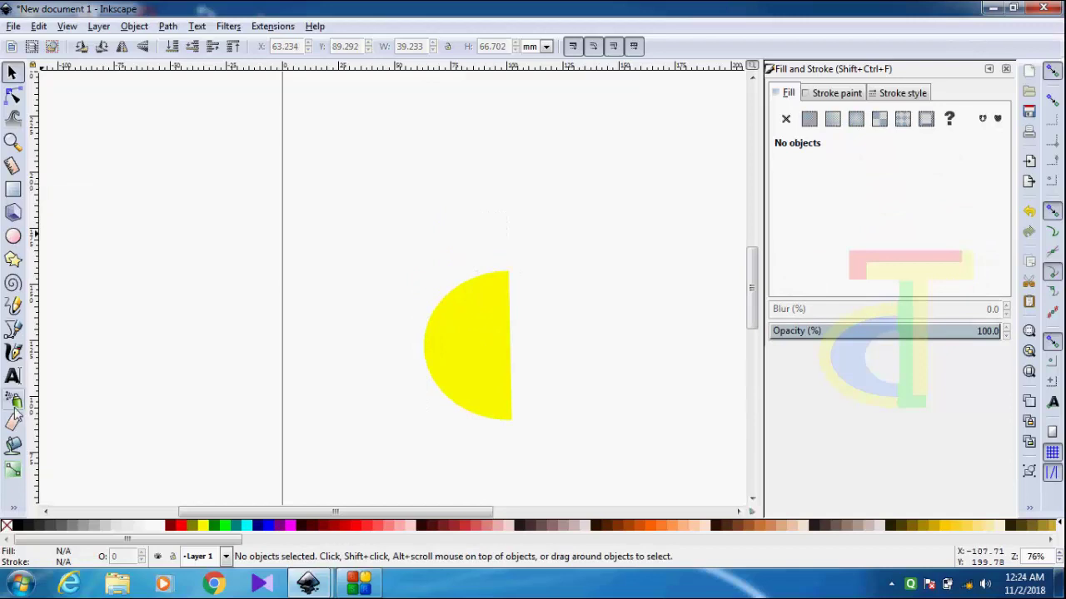
Draw a red rectangle and move it against the half-disc's flat edge
click(12, 189)
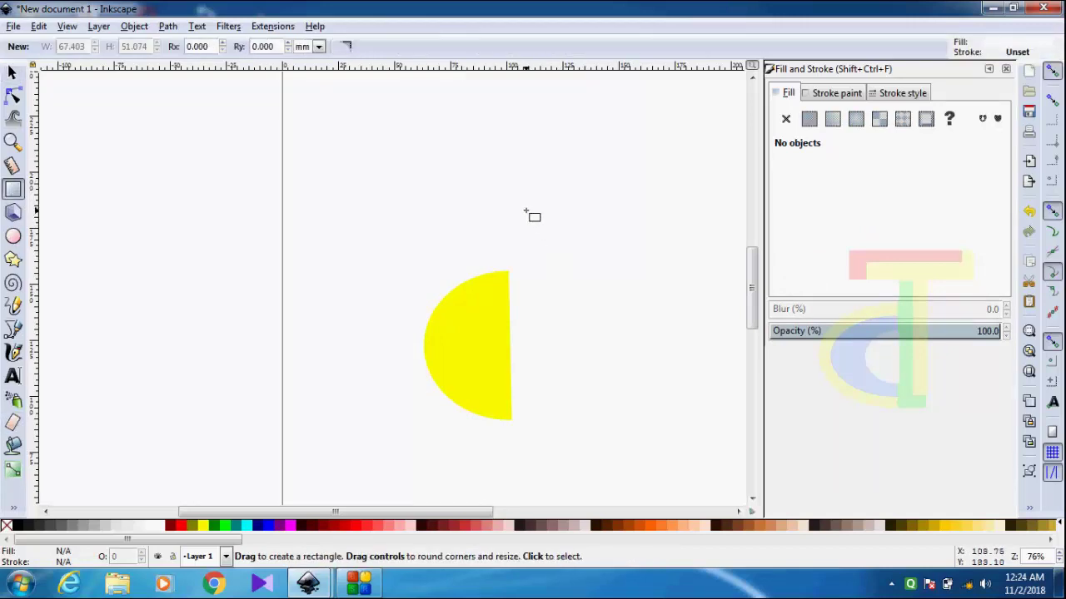
drag(525, 209, 621, 382)
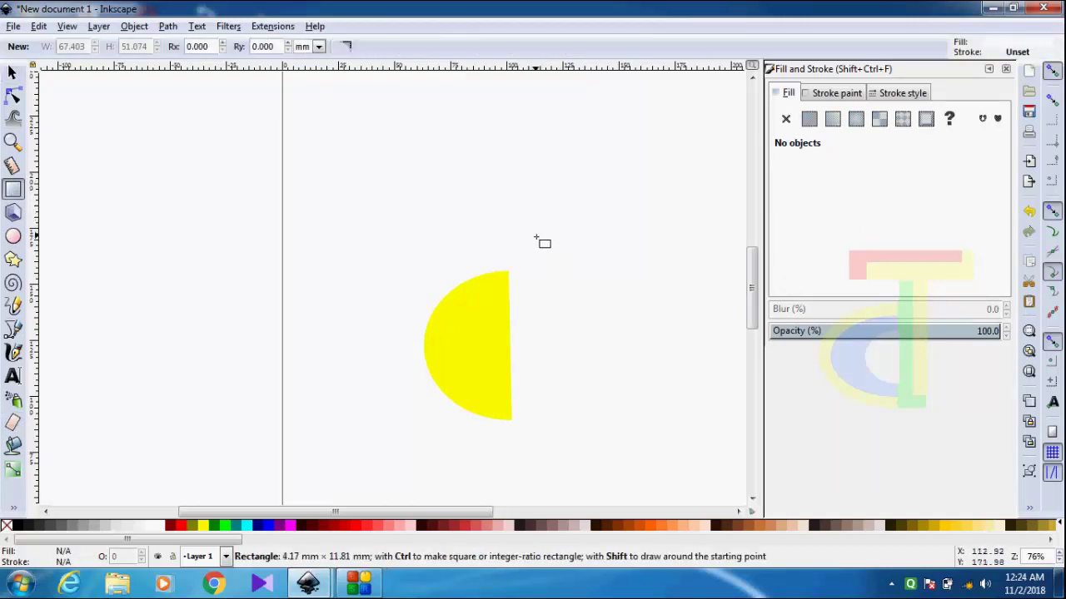
click(373, 525)
key(s)
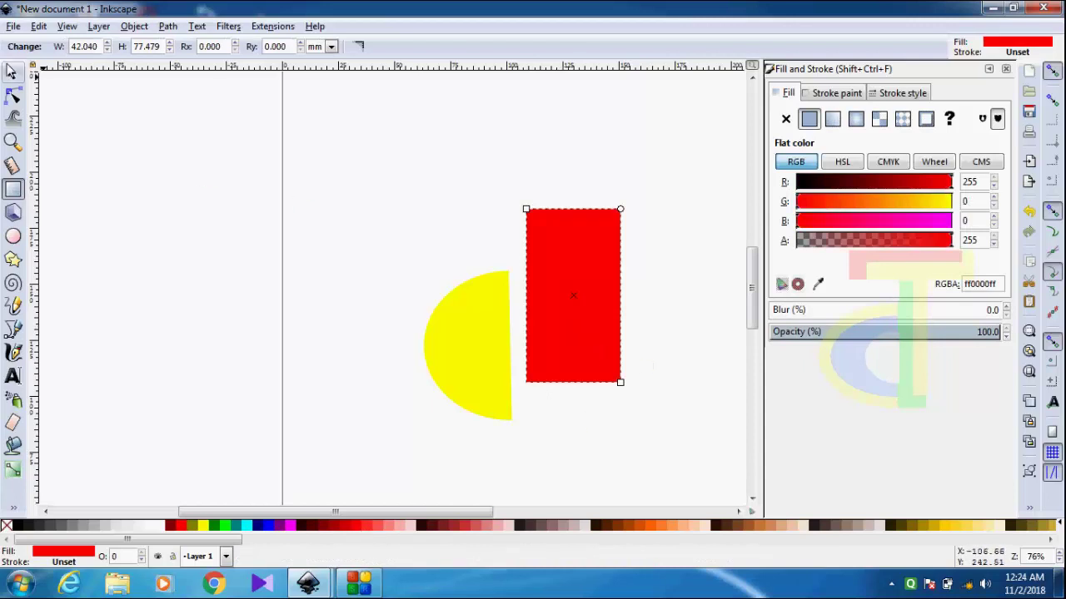
drag(569, 278, 551, 314)
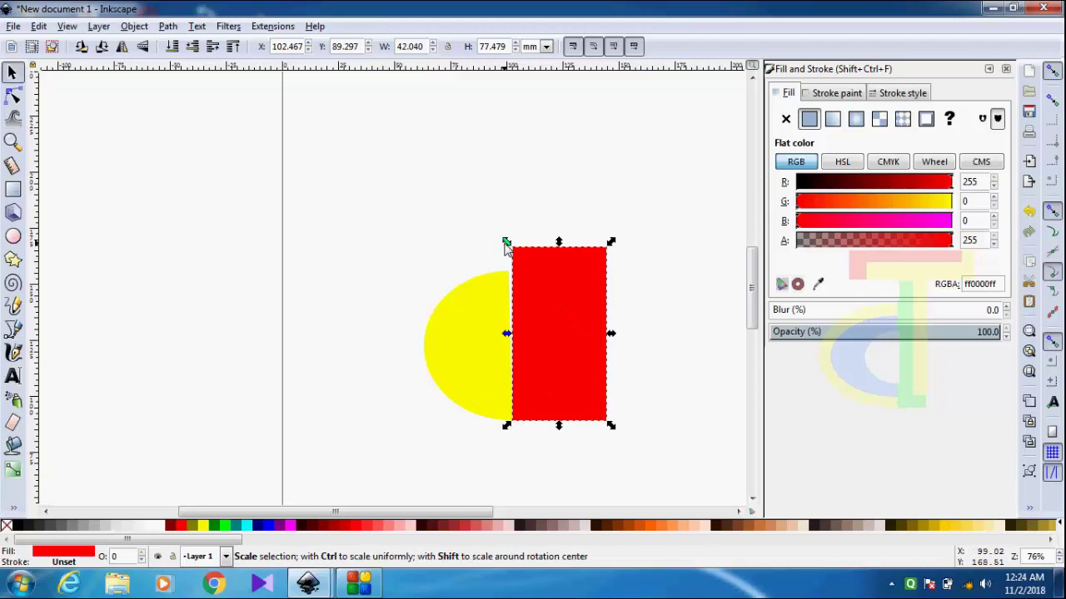
click(499, 297)
click(14, 236)
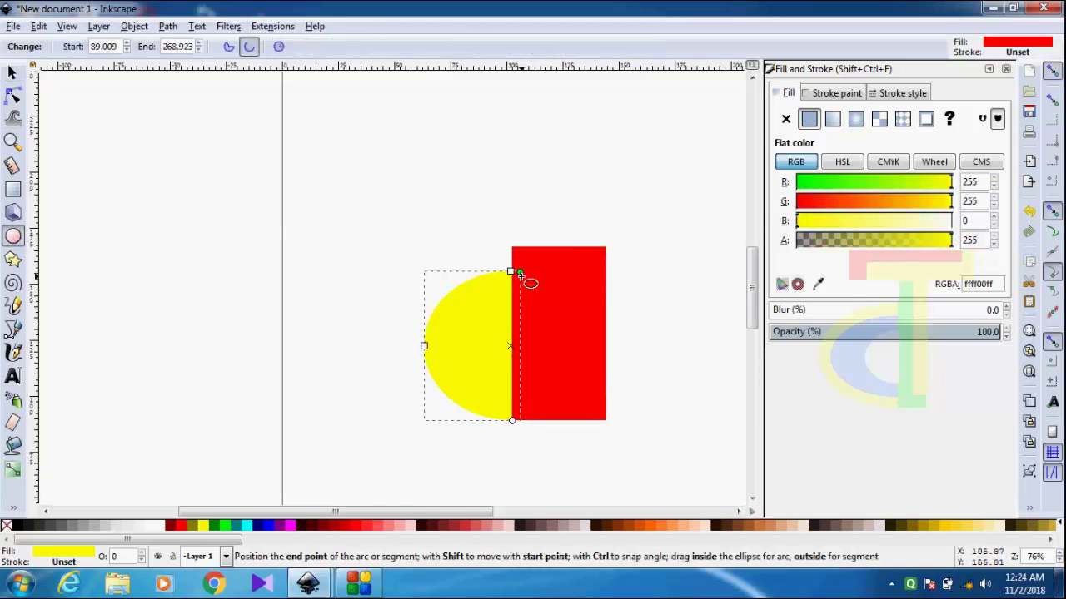
click(666, 239)
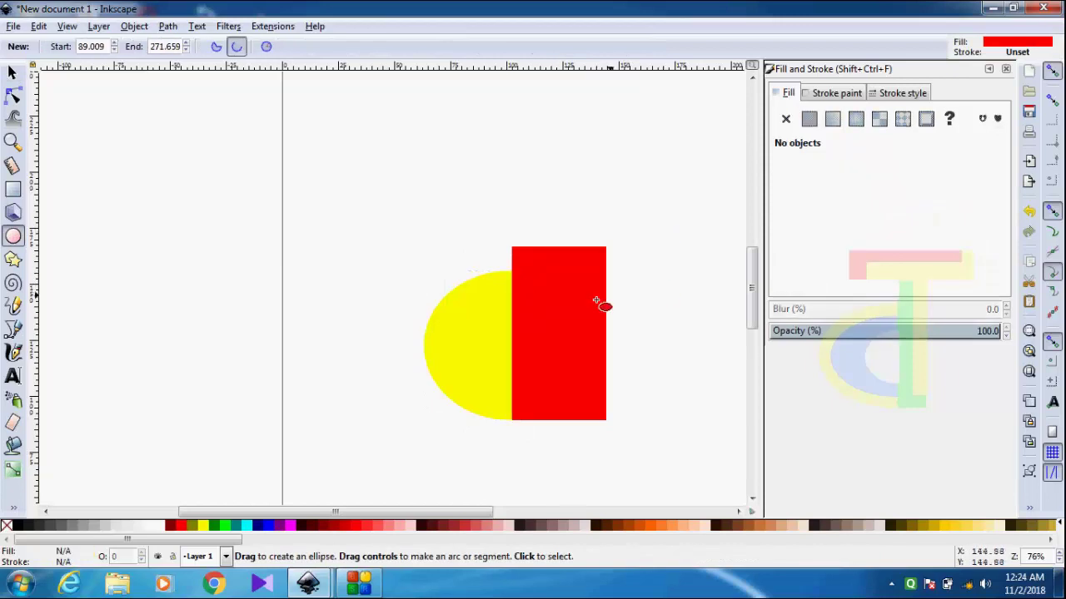
Resize the red rectangle into a tall bar 15.287 mm wide
click(579, 288)
click(12, 73)
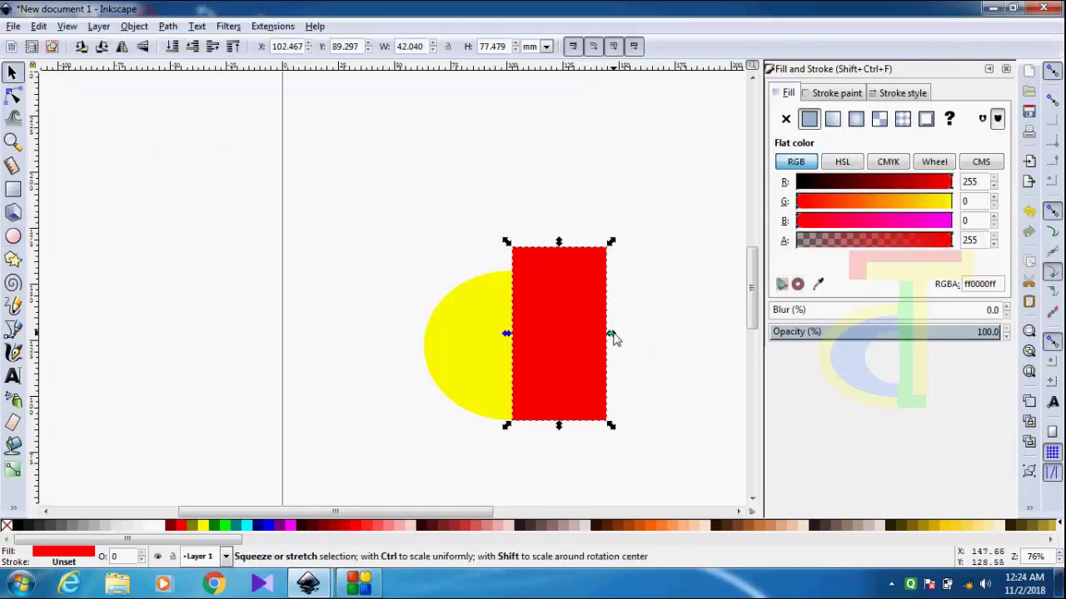
drag(614, 335, 547, 345)
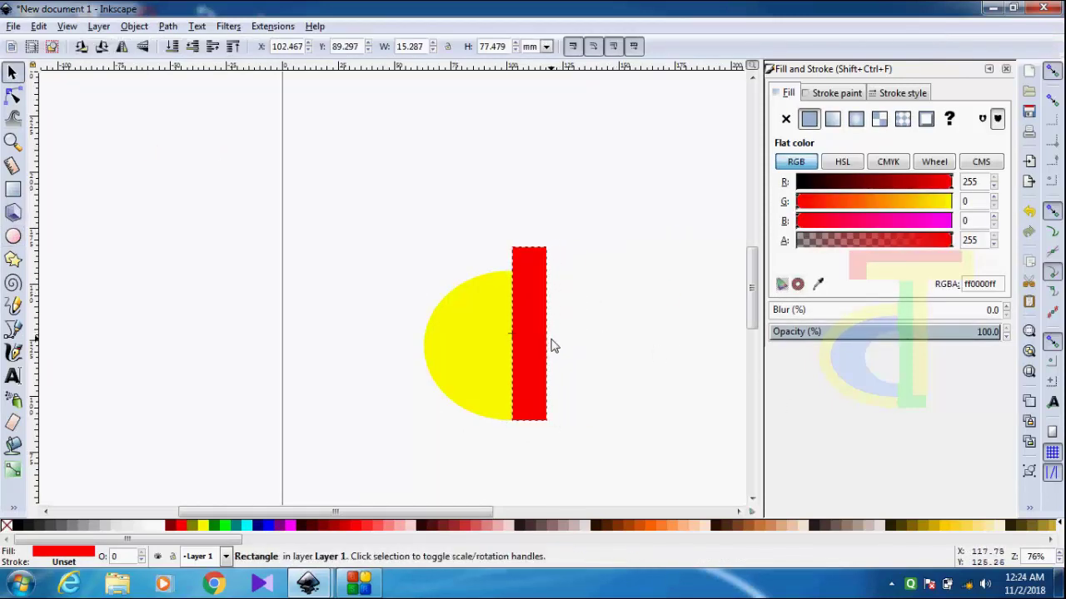
drag(529, 242, 525, 176)
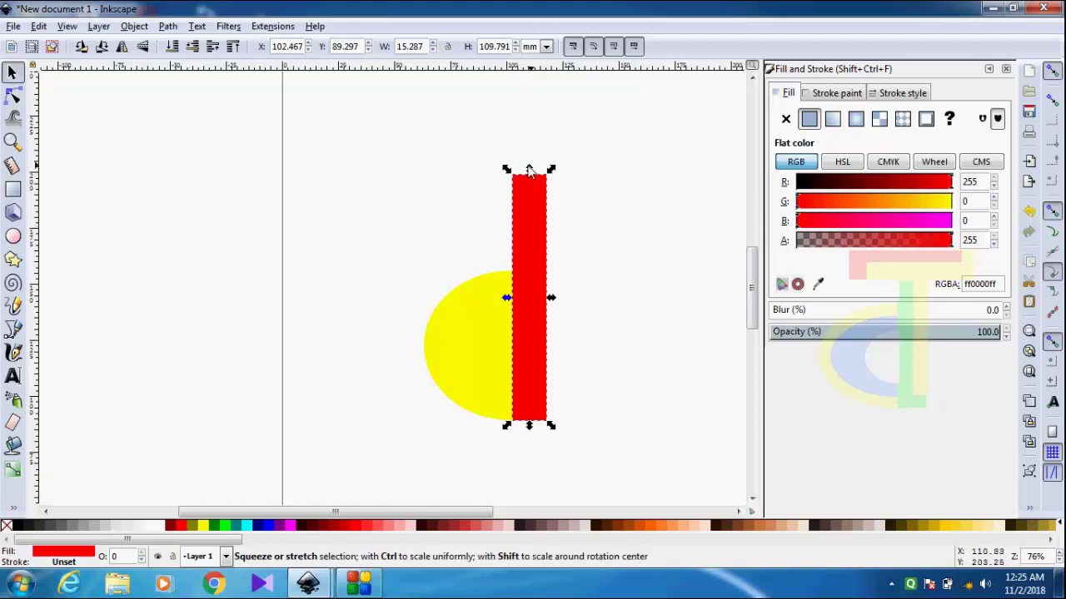
drag(529, 171, 528, 206)
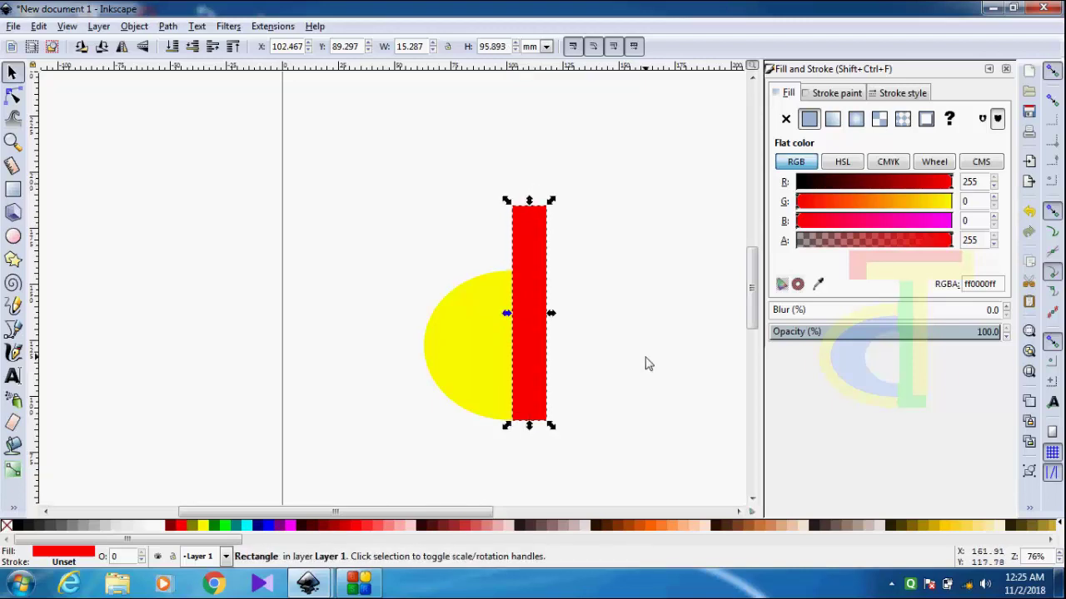
click(691, 367)
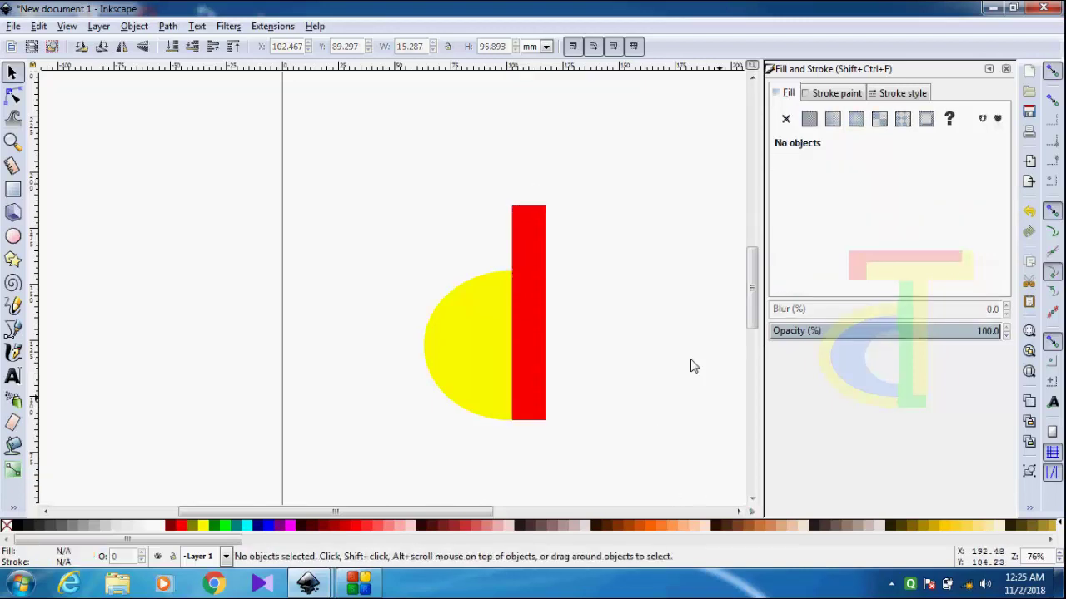
click(12, 188)
Draw a horizontal red crossbar and position it on top of the stem
drag(432, 158, 619, 206)
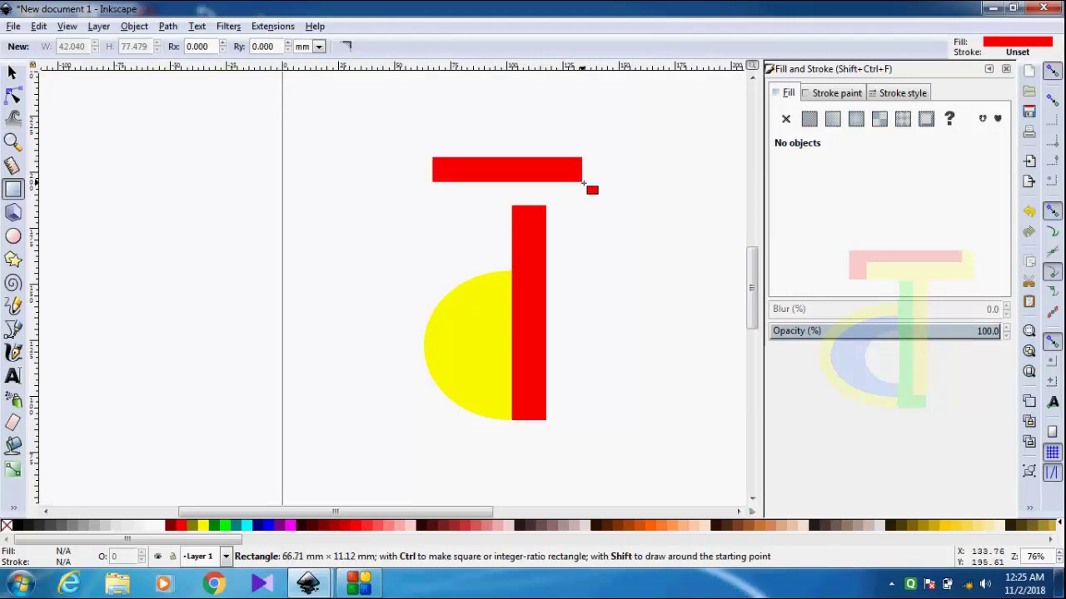
click(619, 285)
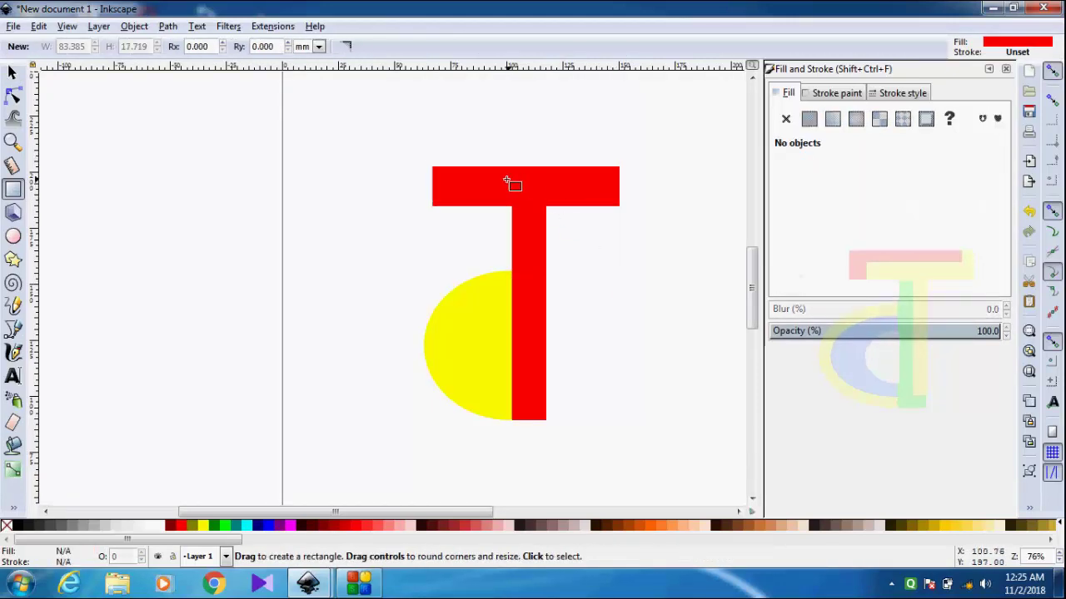
click(506, 180)
click(13, 72)
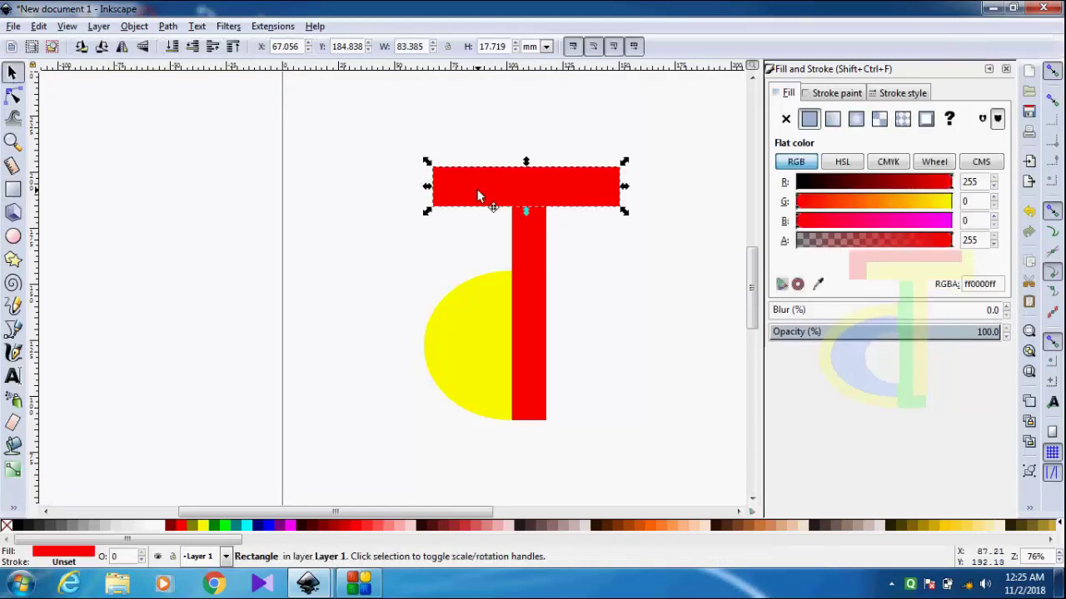
drag(488, 199, 448, 160)
click(530, 212)
drag(529, 202, 529, 223)
click(499, 159)
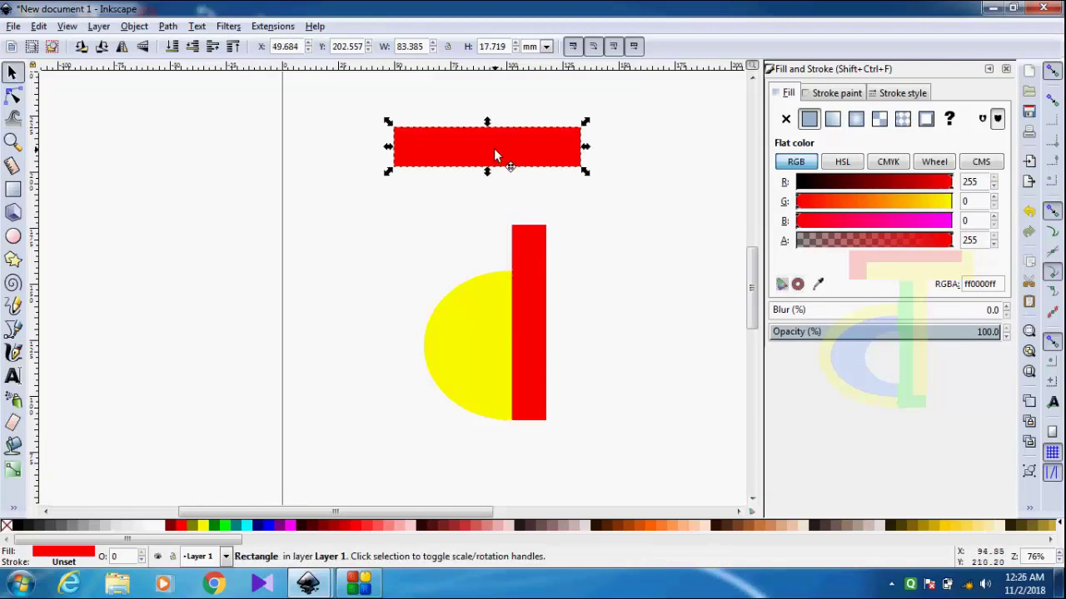
drag(499, 159, 529, 214)
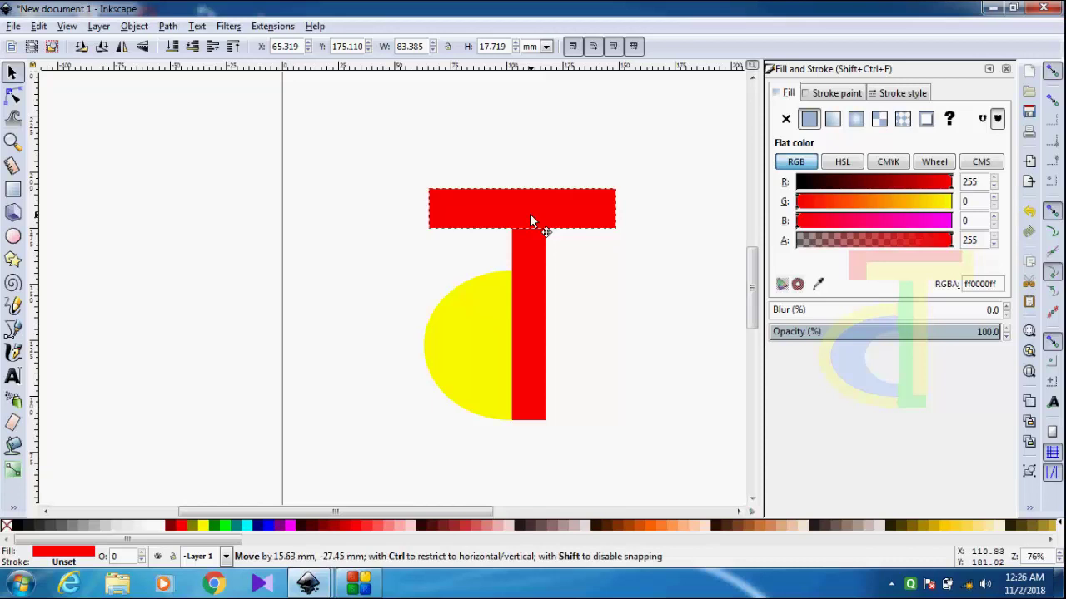
click(604, 305)
Heighten the crossbar to 83.385 × 20.499 mm, widen the stem, and centre the crossbar over it
click(527, 205)
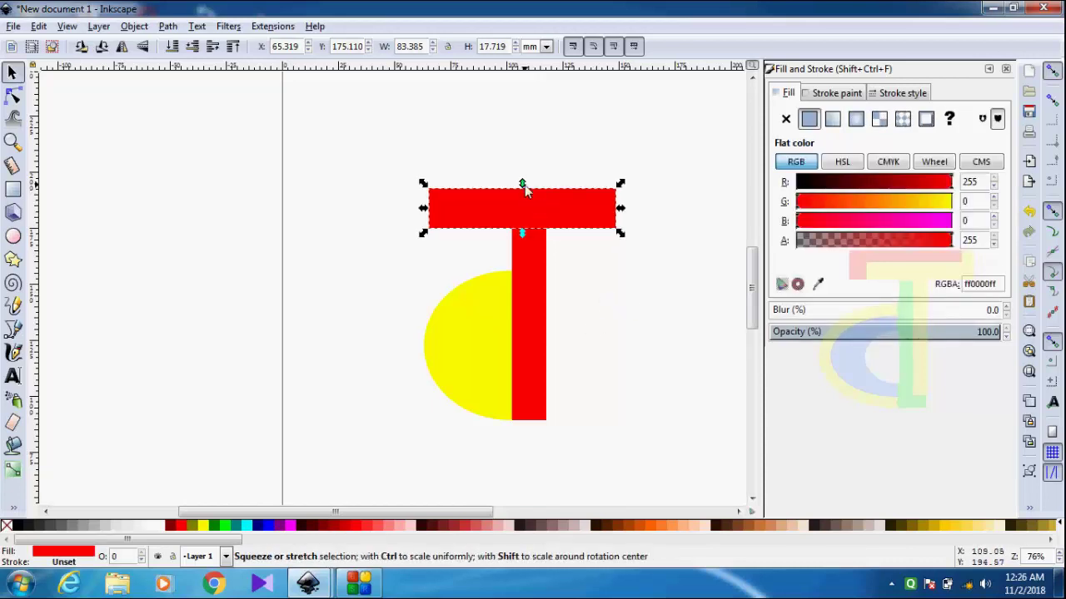
drag(524, 184, 524, 171)
click(533, 287)
drag(551, 325, 563, 325)
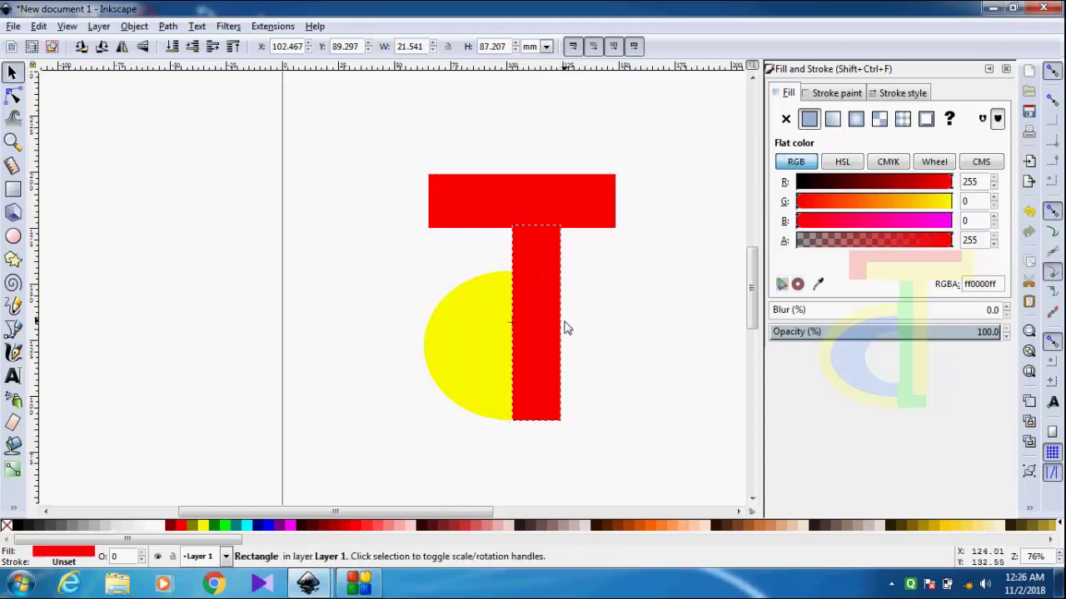
click(532, 189)
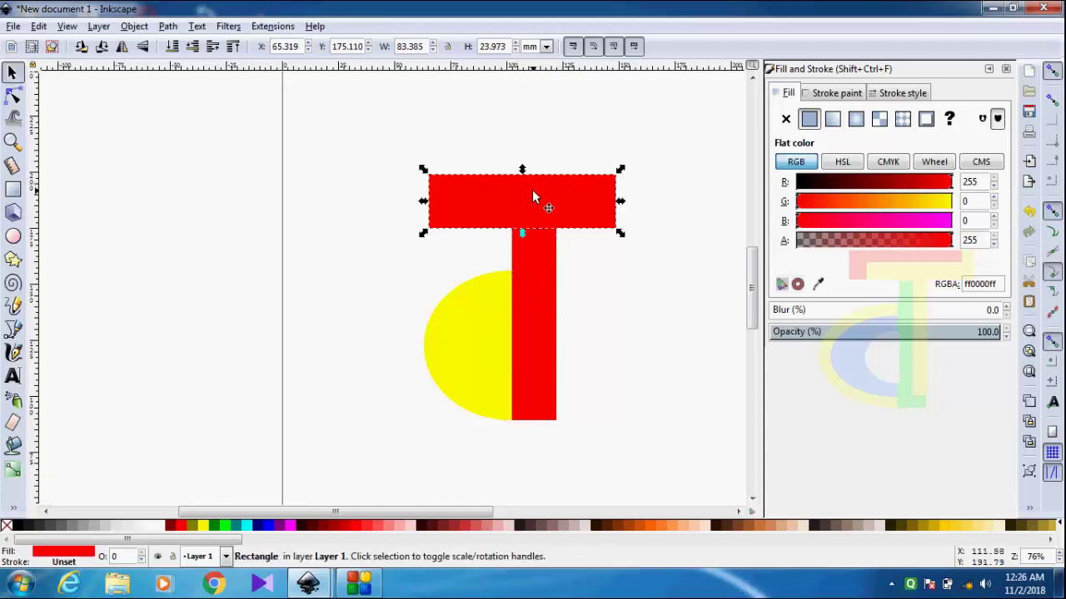
mouse_move(532, 190)
mouse_down()
mouse_move(520, 203)
mouse_move(524, 183)
mouse_up()
click(633, 342)
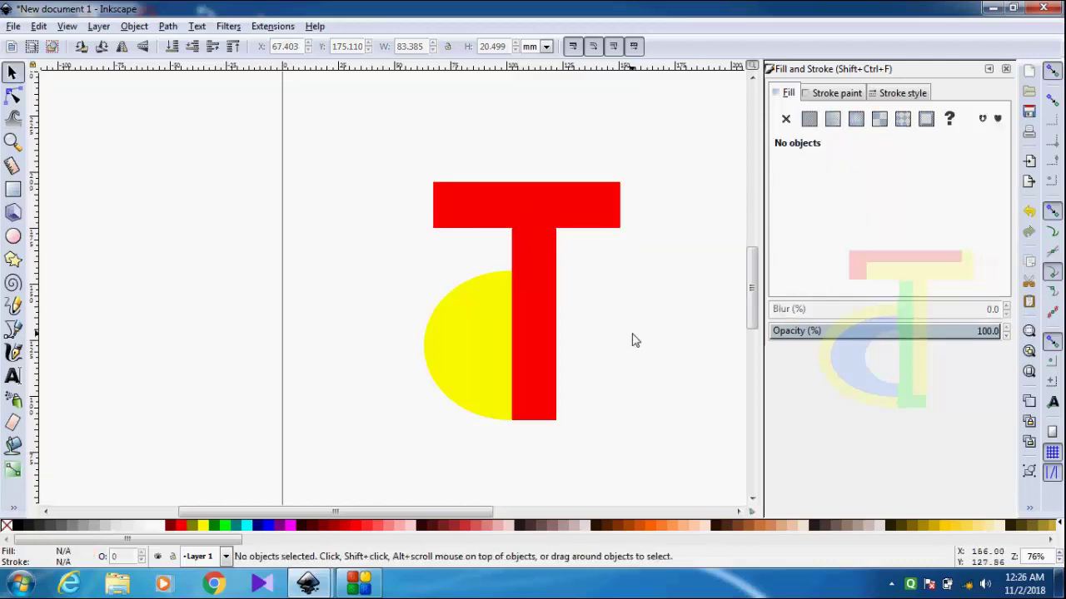
click(526, 211)
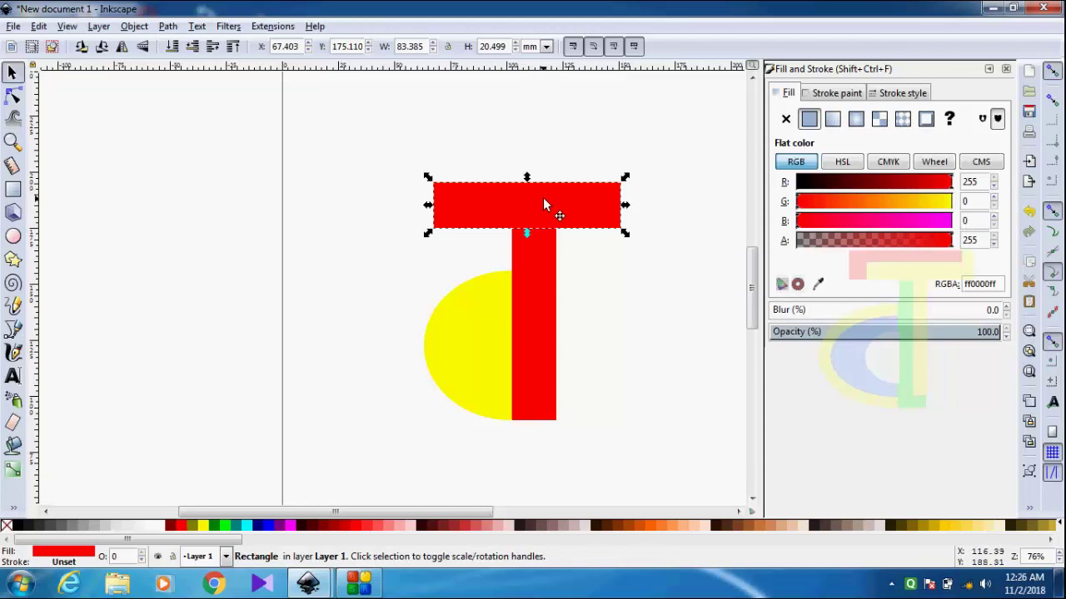
drag(542, 200, 545, 200)
click(616, 415)
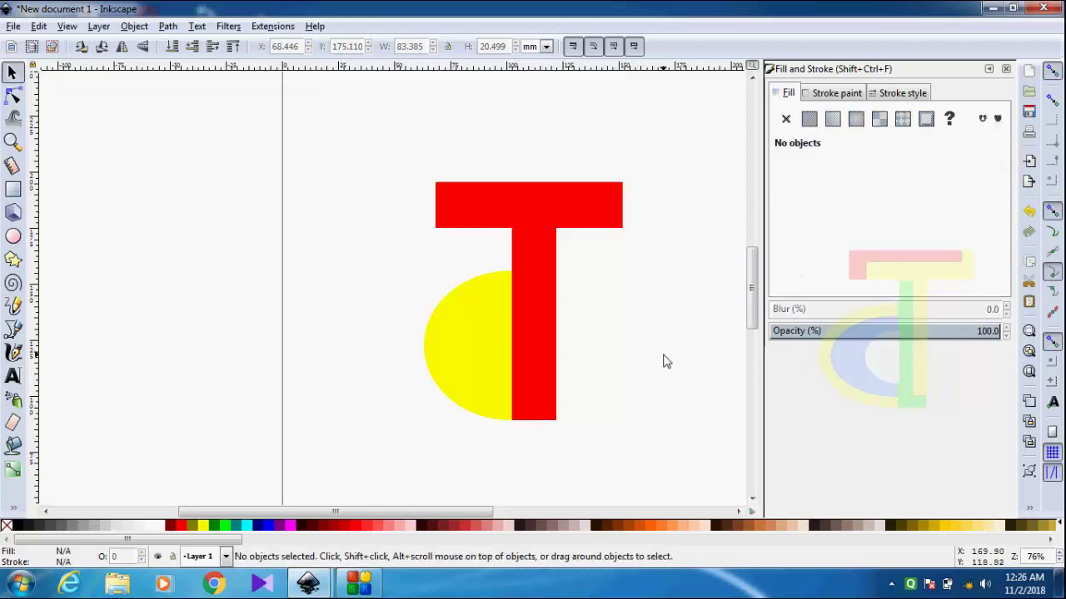
Stretch the yellow half-disc further to the left
click(482, 344)
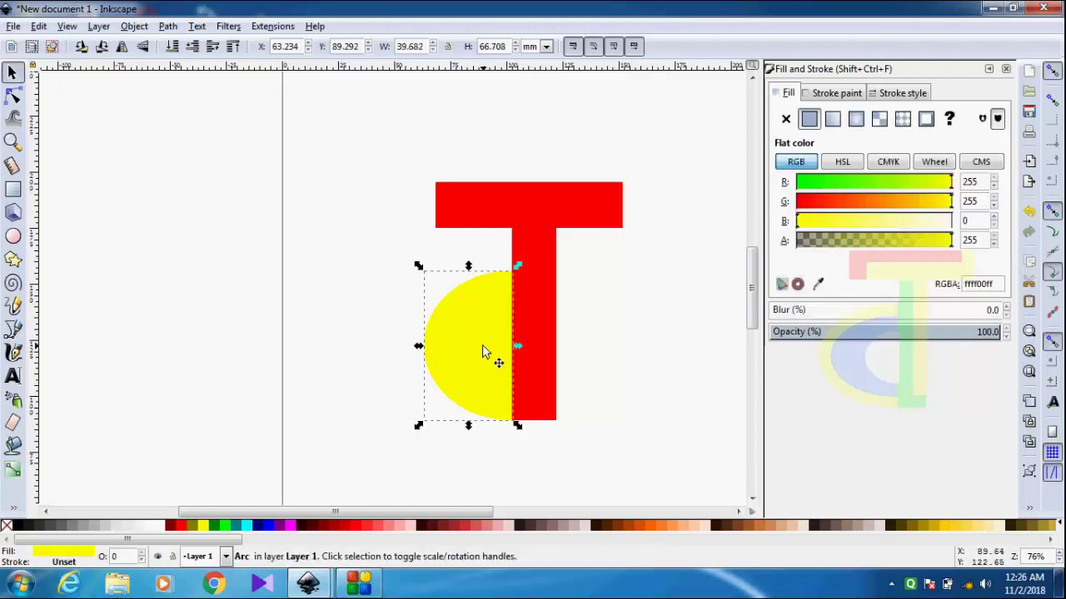
click(13, 236)
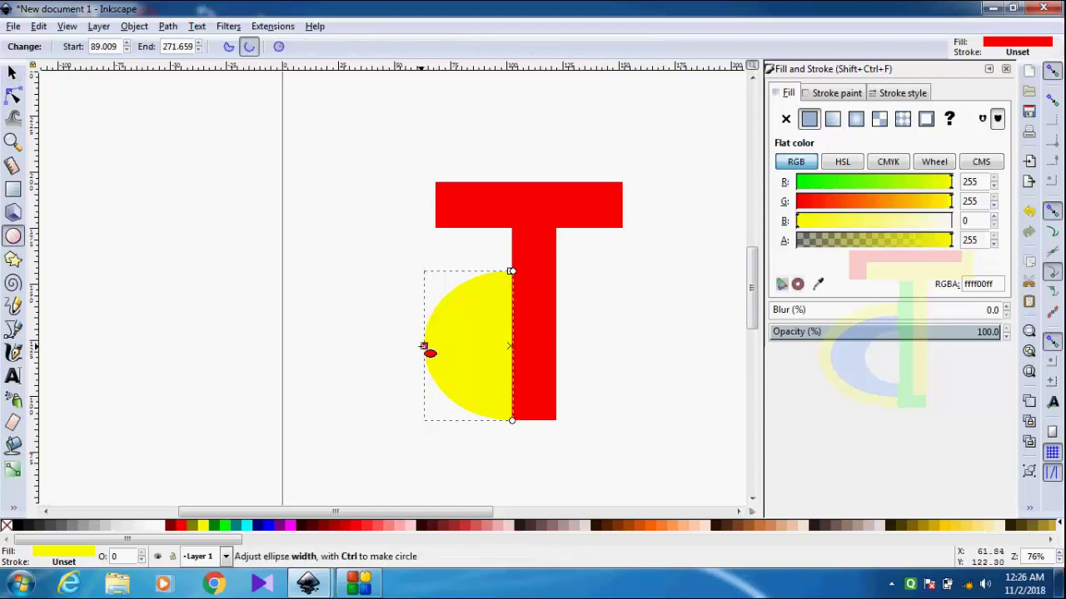
drag(423, 346, 396, 347)
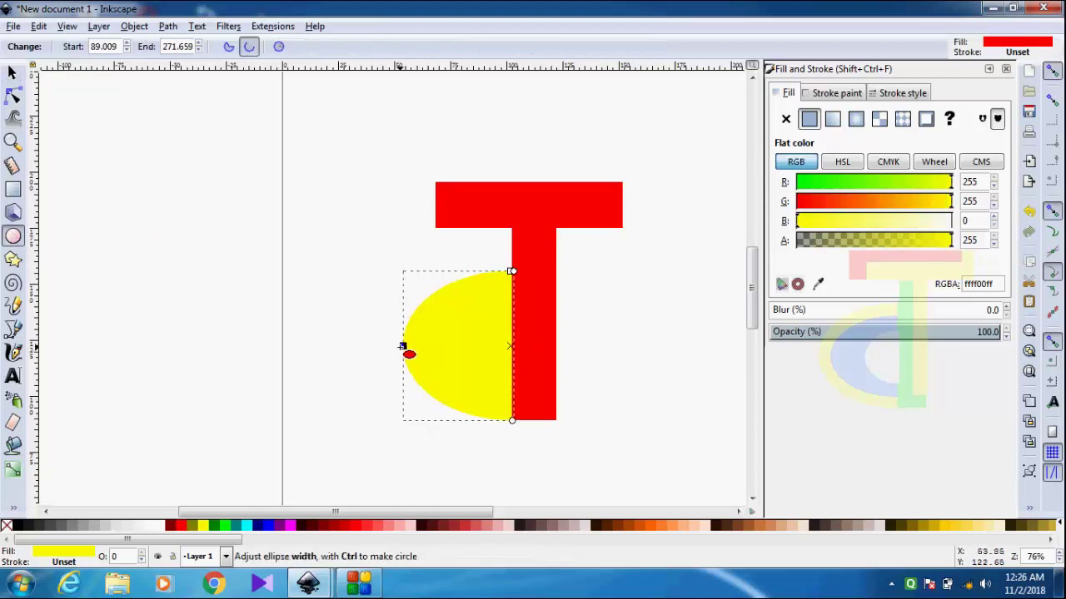
click(652, 394)
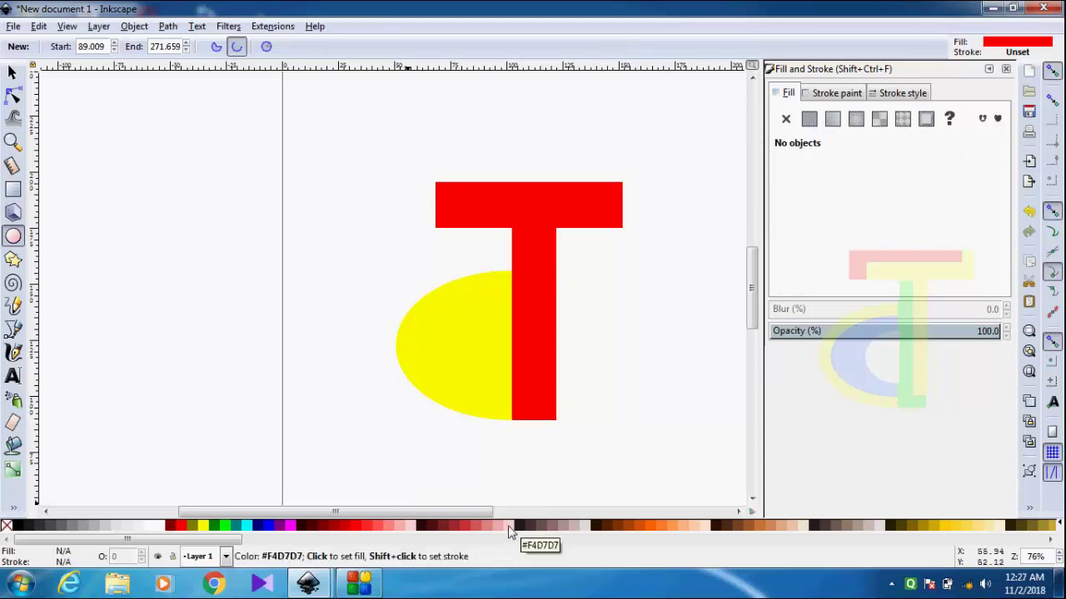
Draw a red half-ellipse and move it inside the yellow bowl against the stem
click(156, 528)
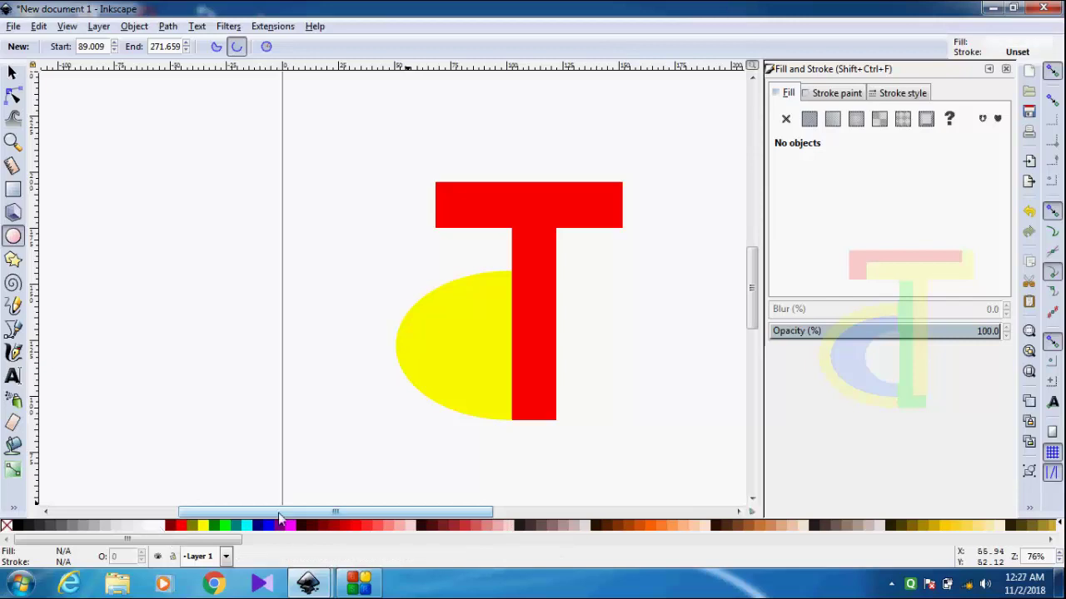
click(180, 525)
mouse_move(320, 248)
mouse_down()
mouse_move(343, 295)
mouse_move(453, 342)
mouse_up()
click(453, 342)
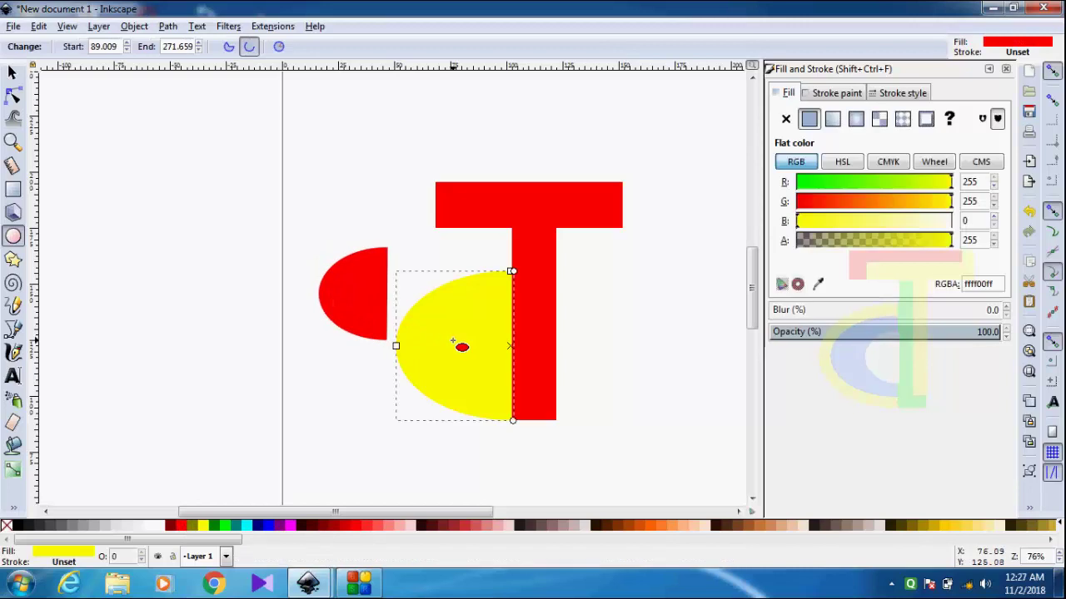
click(352, 290)
key(s)
mouse_move(351, 288)
mouse_down()
mouse_move(459, 348)
mouse_move(485, 342)
mouse_move(424, 356)
mouse_up()
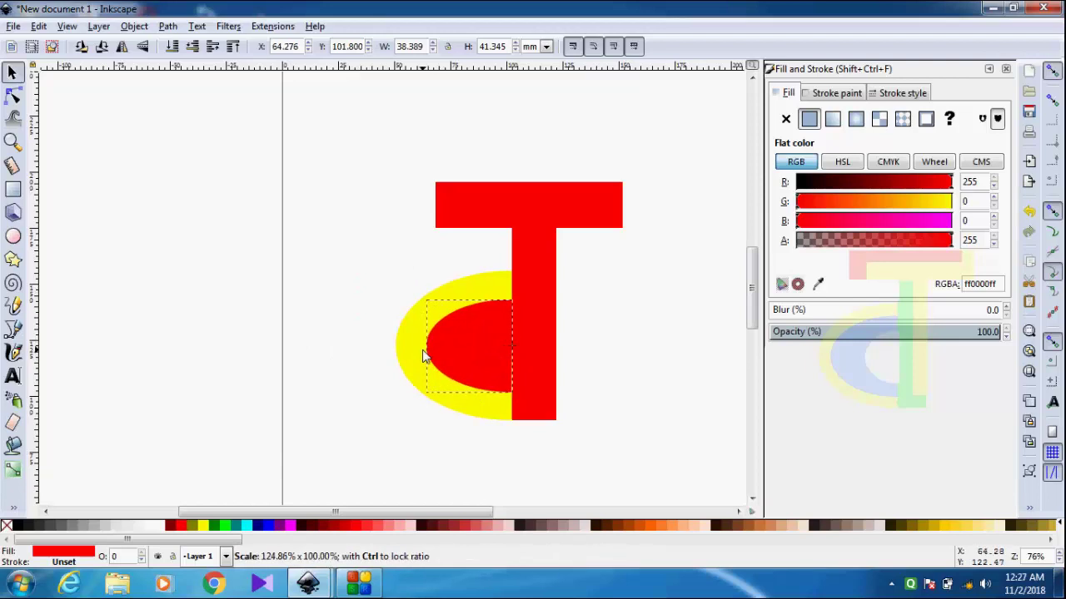
click(592, 374)
Recolour the inner red half-disc blue
click(508, 383)
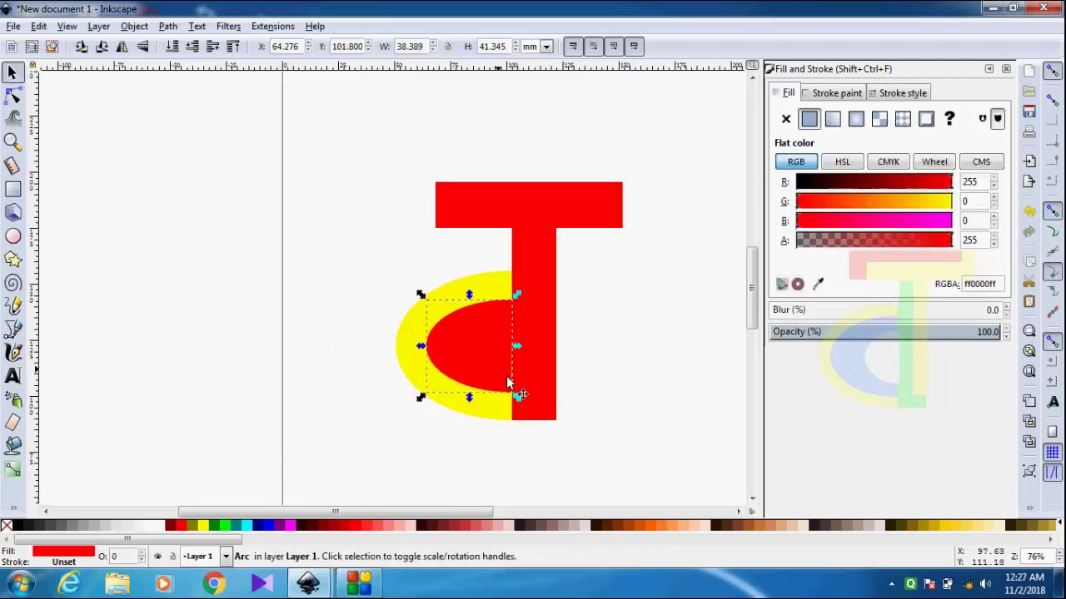
click(12, 235)
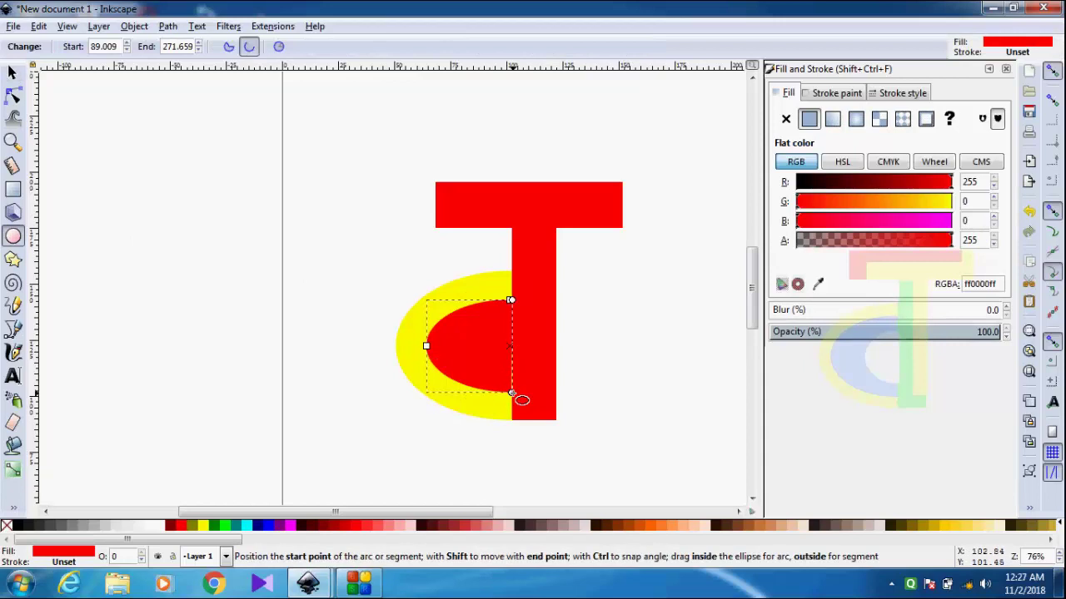
click(623, 372)
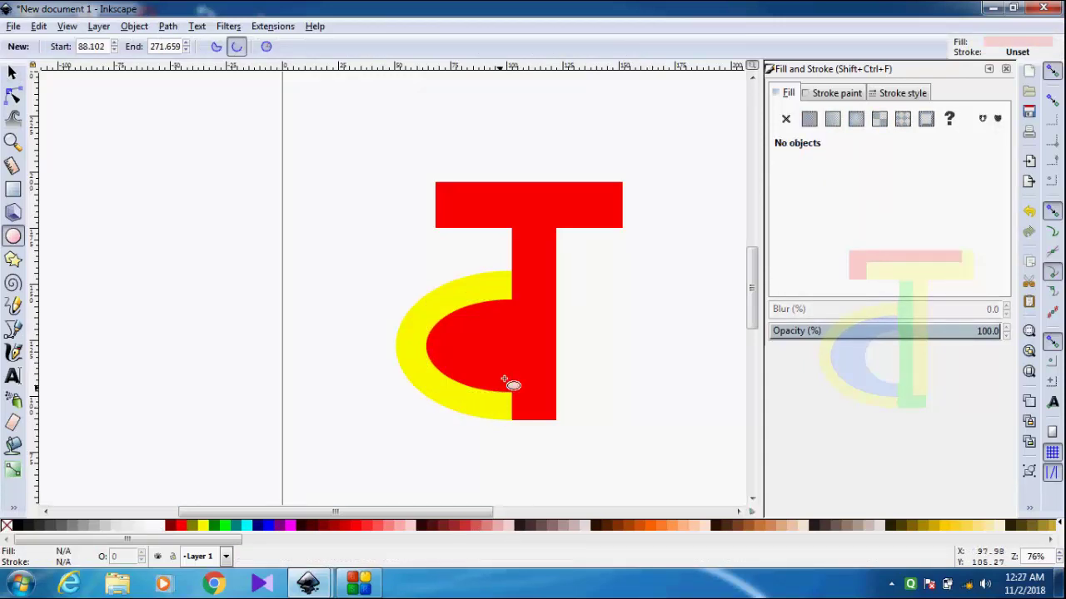
click(483, 354)
click(158, 525)
click(268, 525)
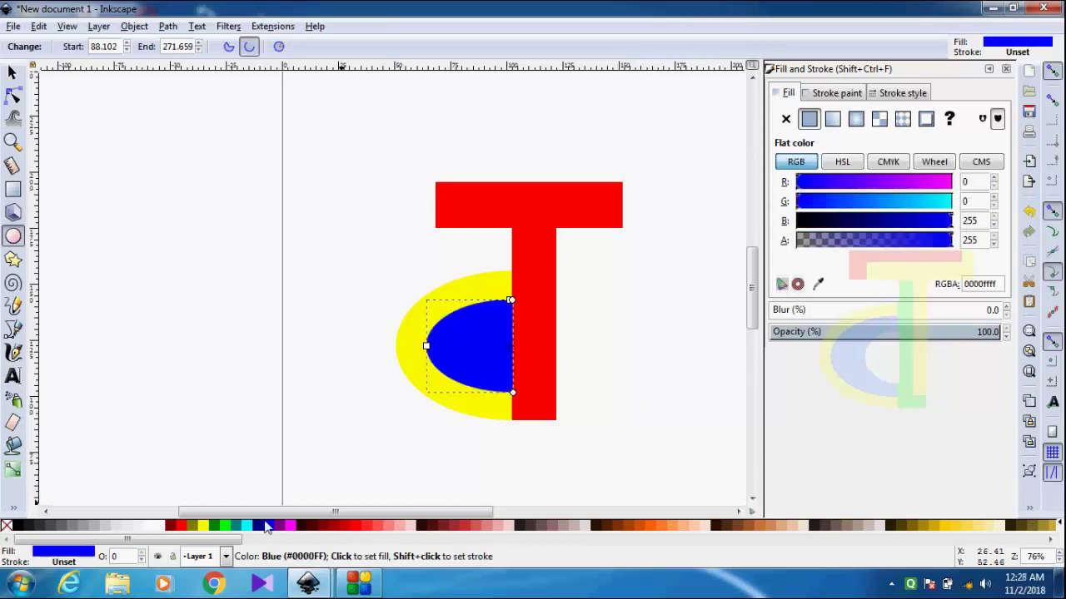
click(609, 368)
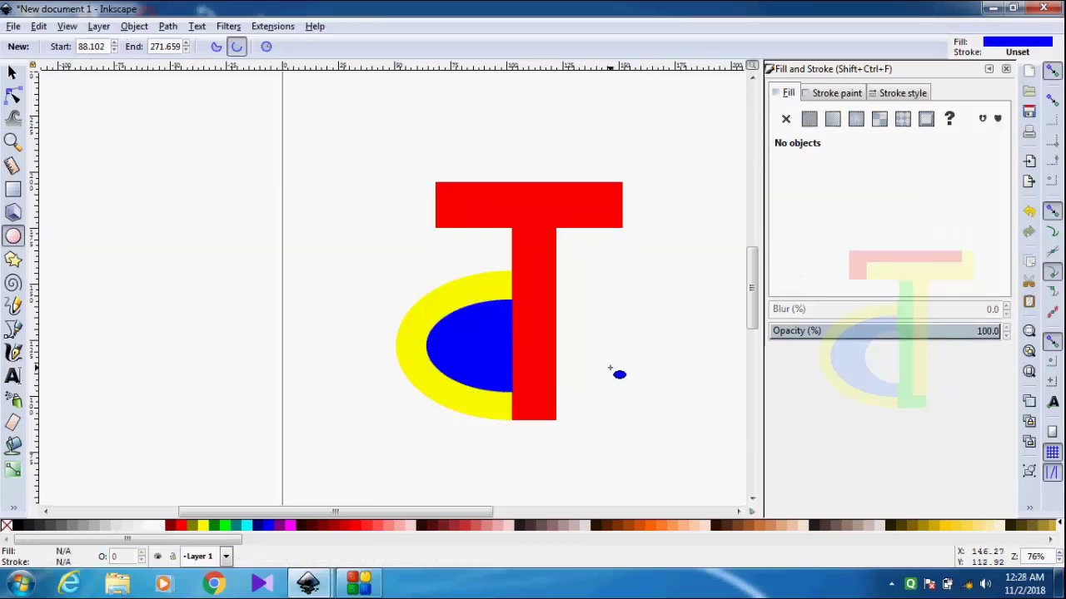
Make the T's stem lime green and turn on snapping to text anchors and guides
click(543, 403)
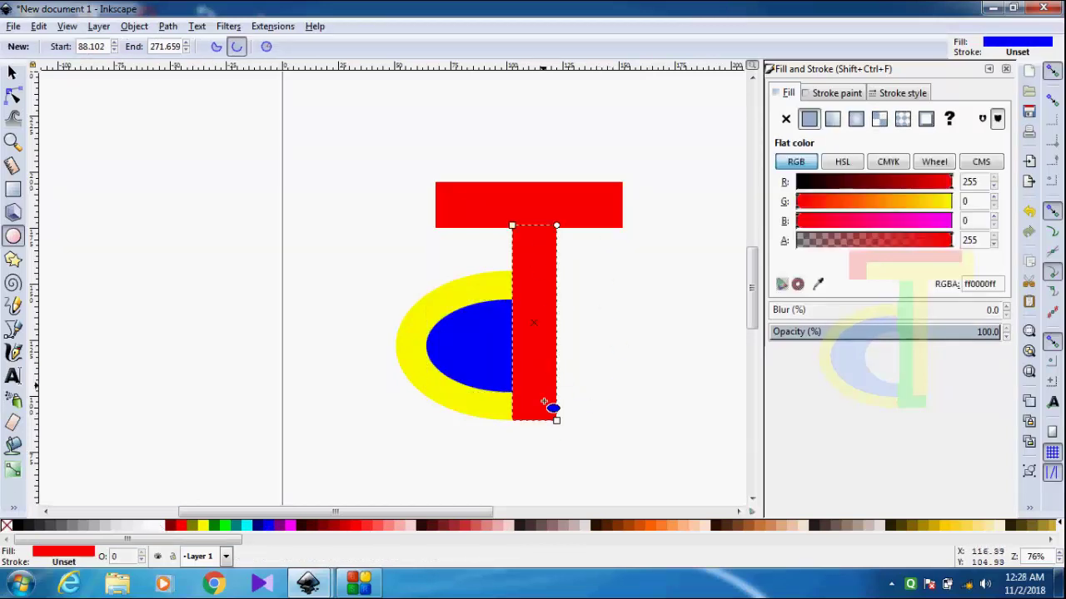
click(231, 526)
click(633, 403)
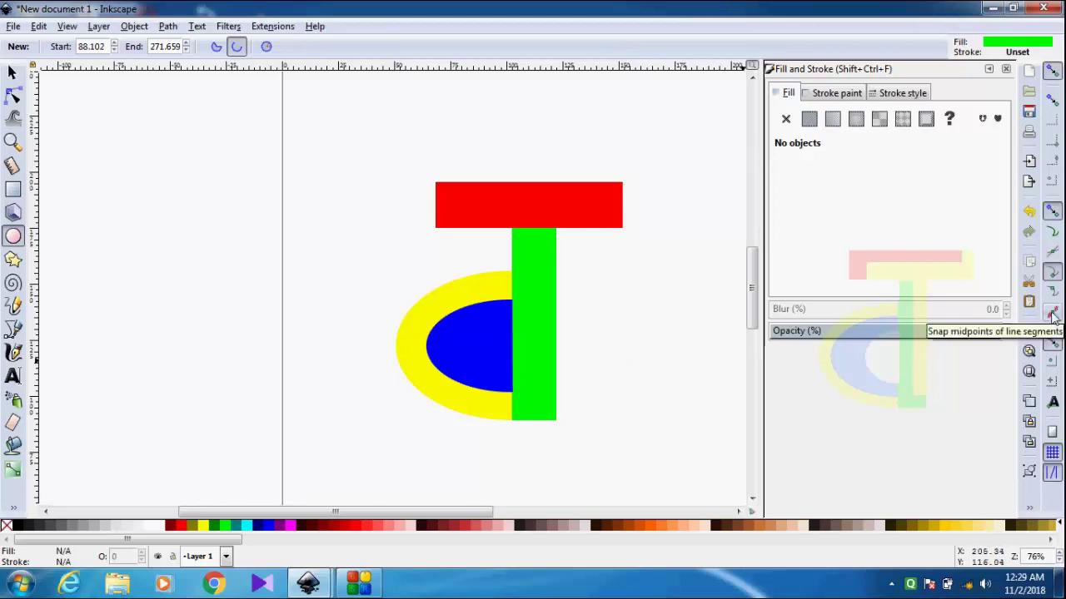
click(1052, 402)
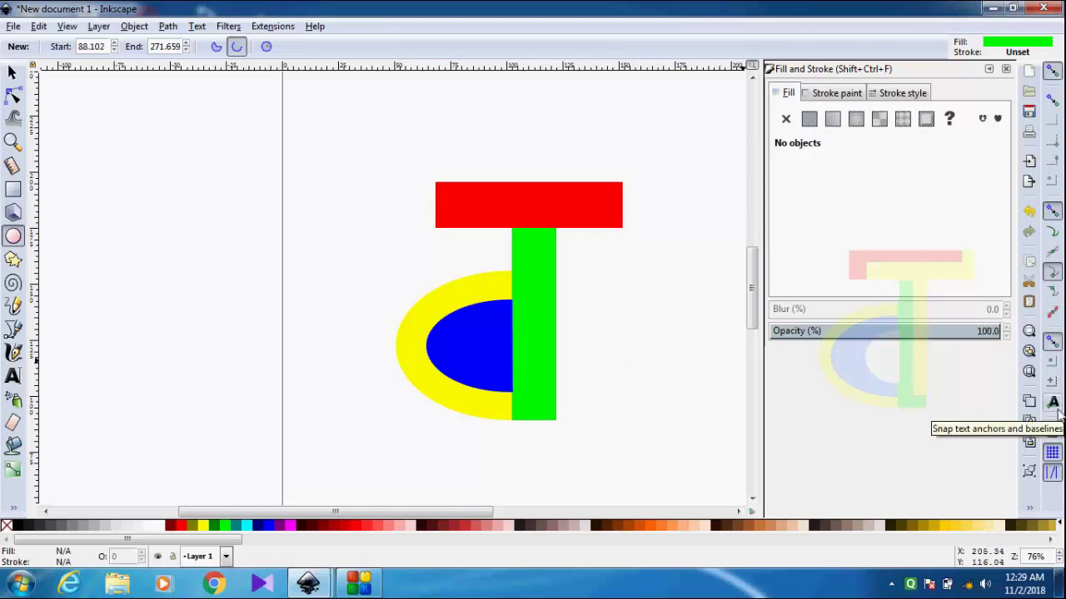
click(1050, 473)
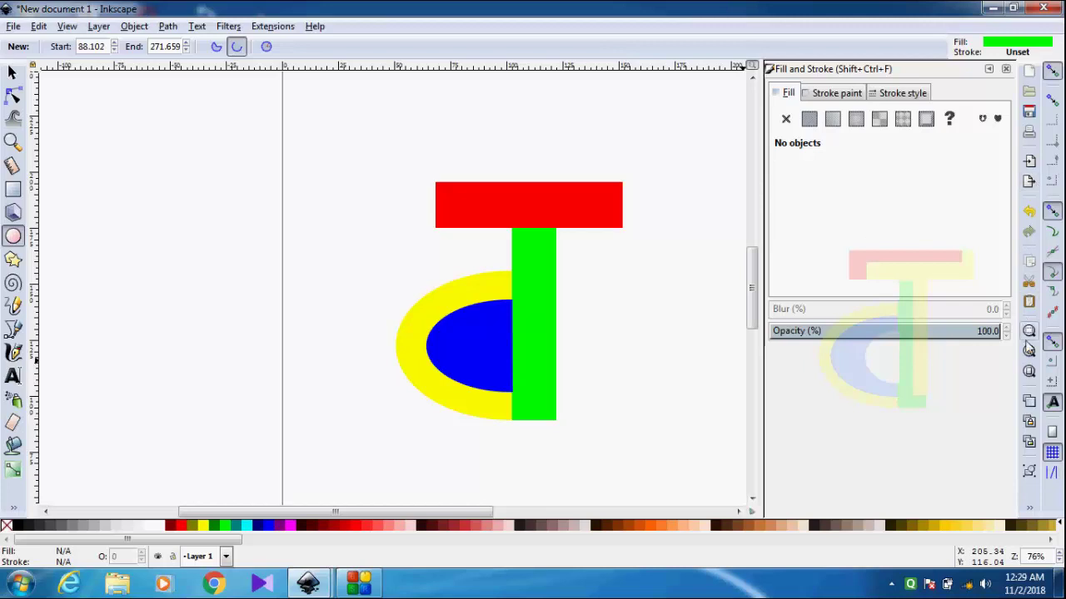
Scale the blue inner half-ellipse wider and taller and reposition it slightly
click(567, 203)
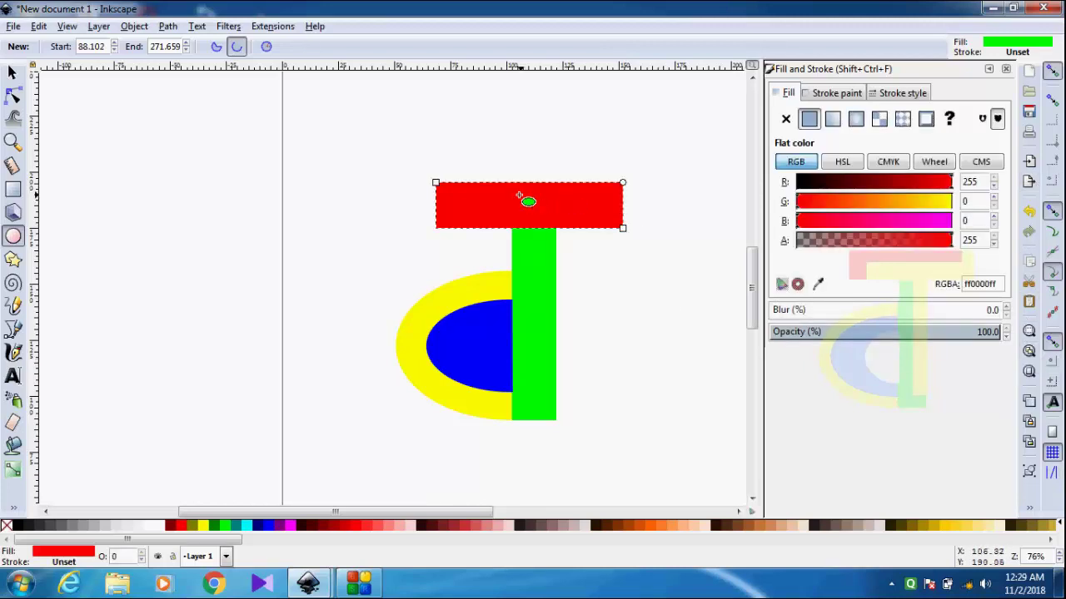
click(604, 326)
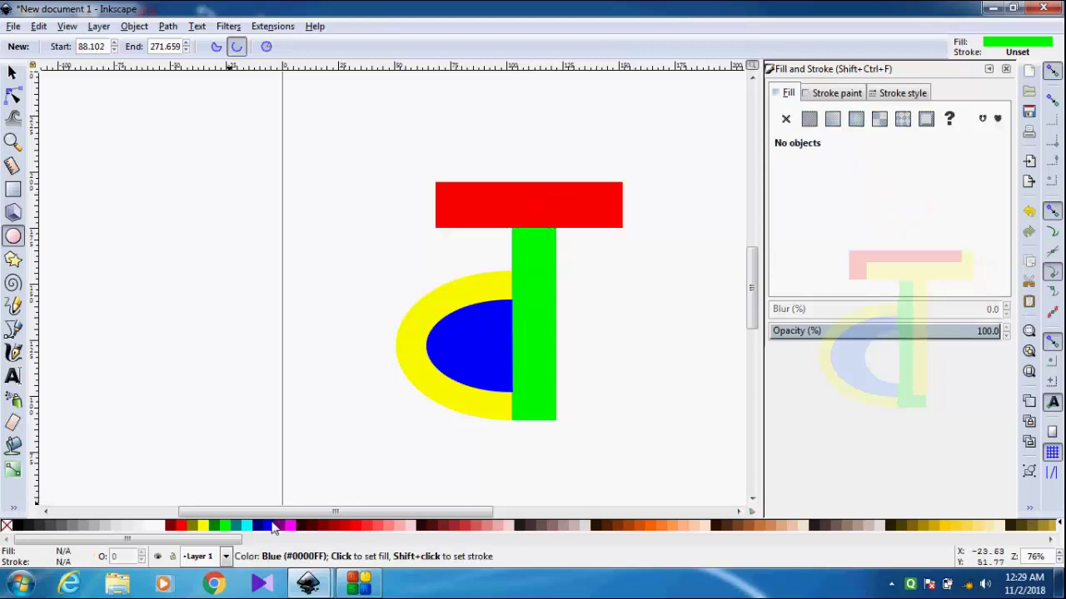
click(471, 345)
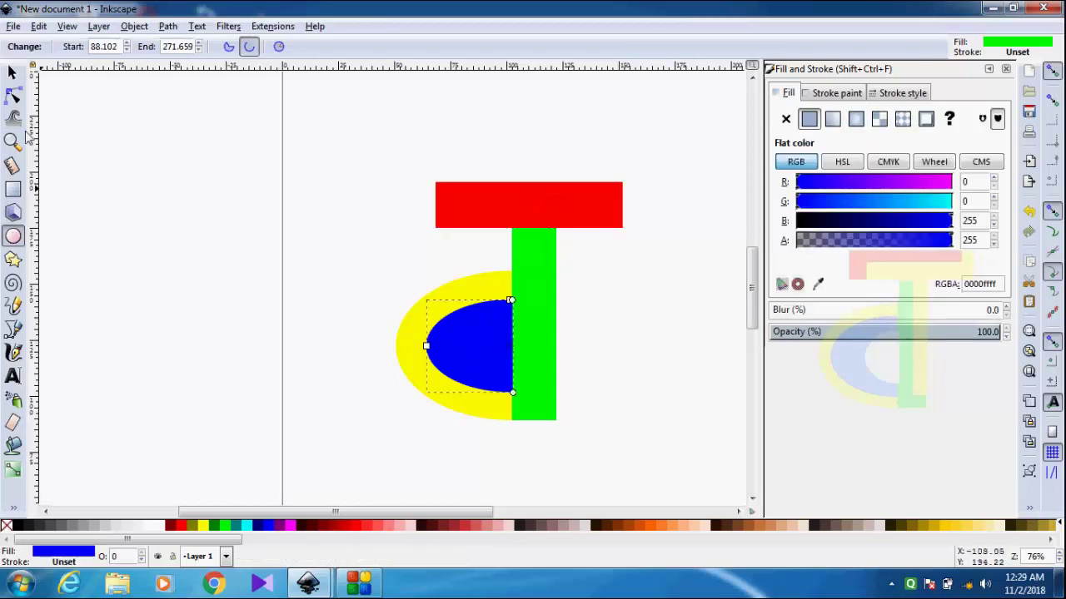
click(13, 72)
drag(422, 348, 410, 348)
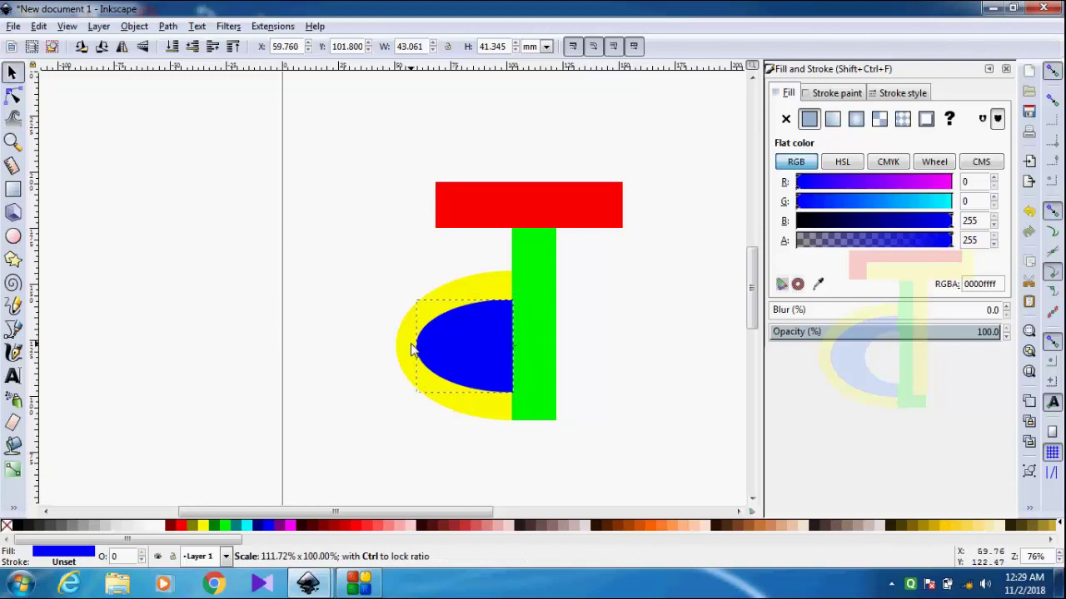
drag(469, 294, 467, 287)
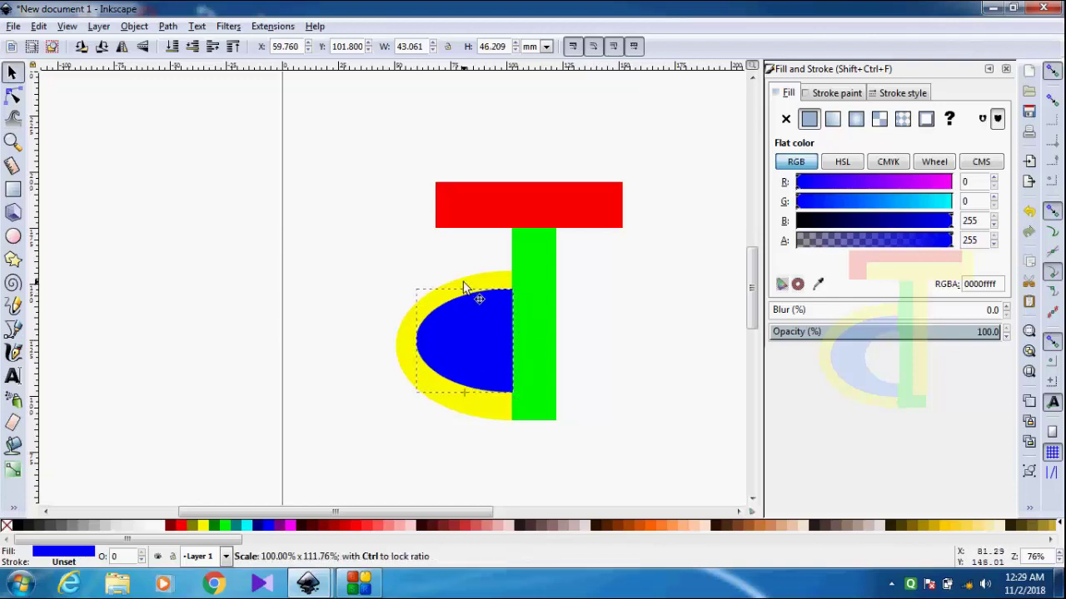
click(463, 350)
mouse_move(464, 348)
mouse_down()
mouse_move(465, 358)
mouse_move(477, 350)
mouse_up()
click(466, 358)
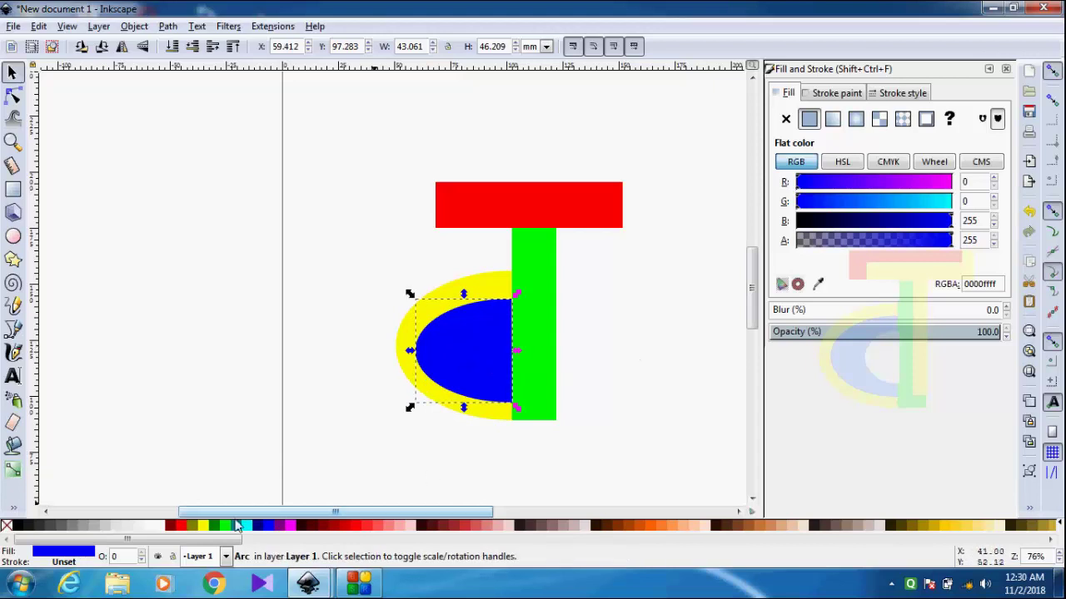
Try a green fill on the inner half-ellipse, revert it to blue, and tweak its arc end
click(218, 525)
click(664, 446)
key(e)
click(463, 350)
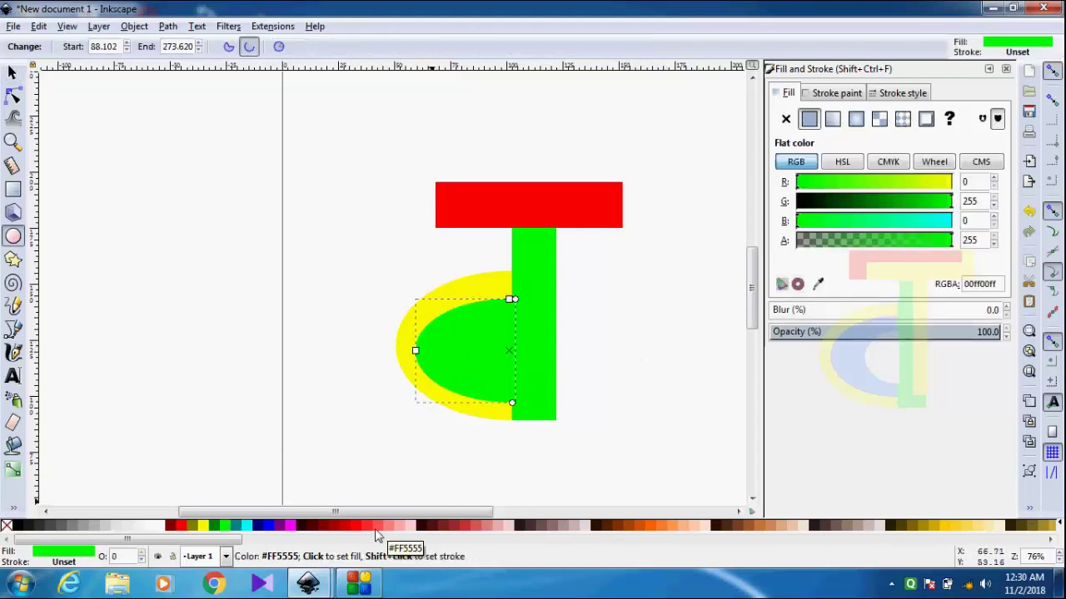
click(258, 525)
click(617, 420)
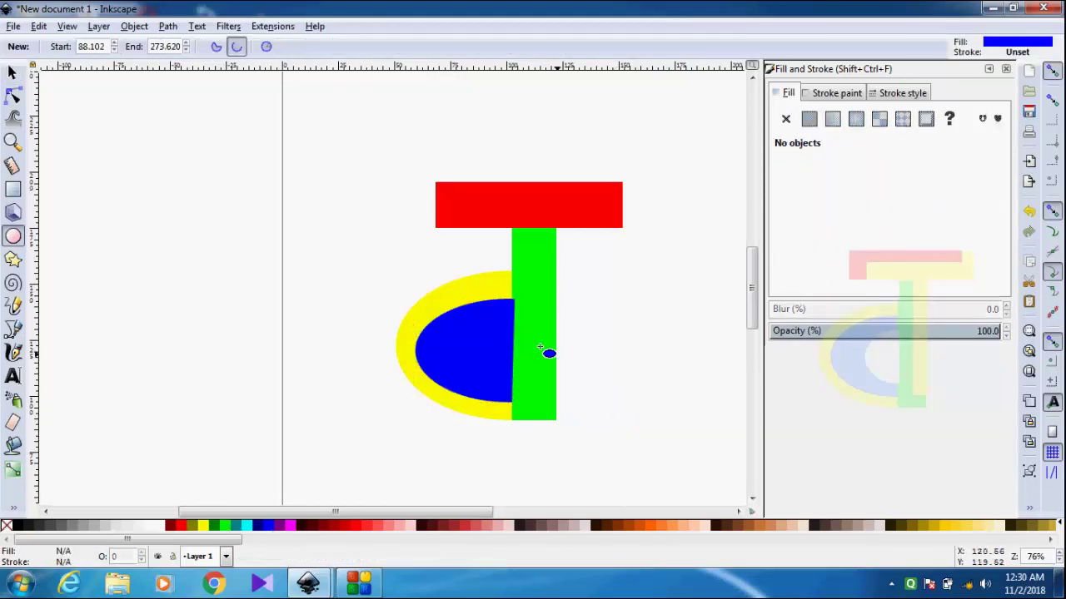
click(491, 338)
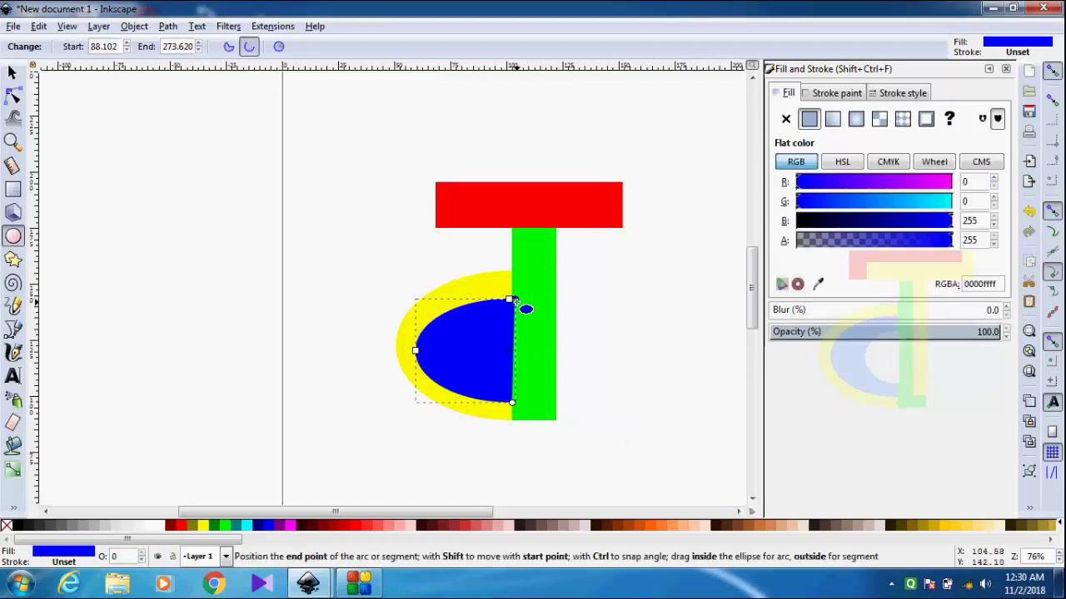
drag(510, 300, 512, 299)
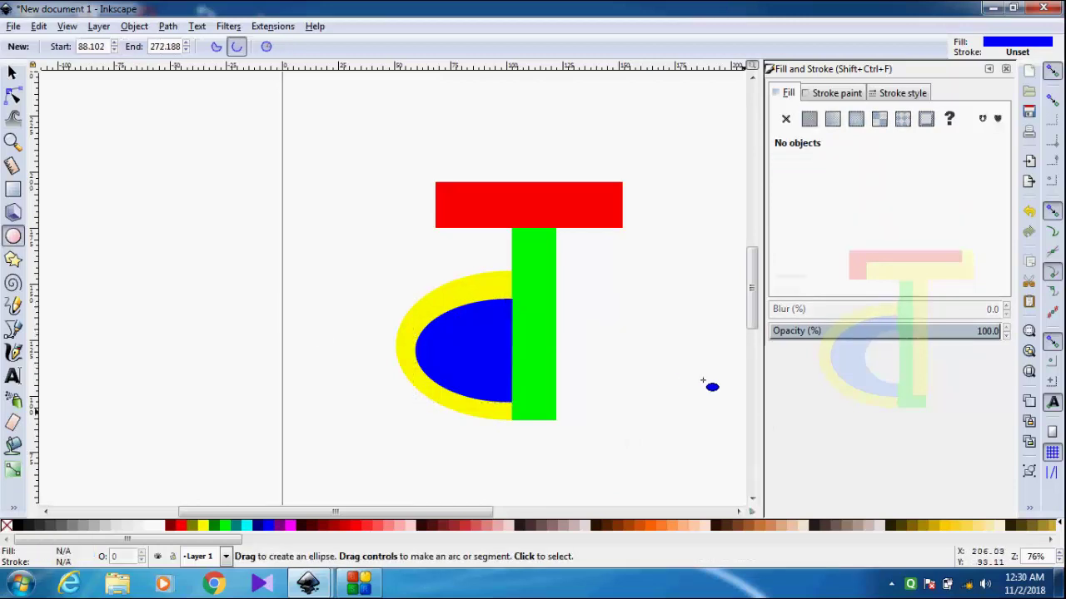
Set its fill to a softer 3c80ff blue and stretch it to 50.031 mm tall
mouse_move(931, 201)
mouse_down()
mouse_move(942, 200)
mouse_move(852, 220)
mouse_up()
drag(945, 201, 875, 204)
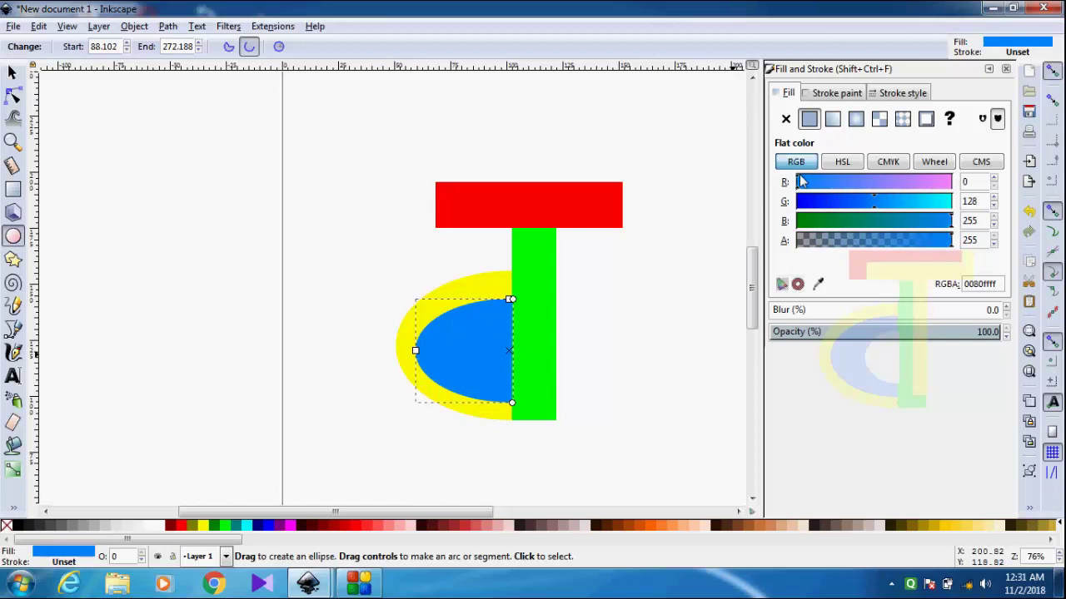
mouse_move(801, 182)
mouse_down()
mouse_move(934, 183)
mouse_move(832, 183)
mouse_up()
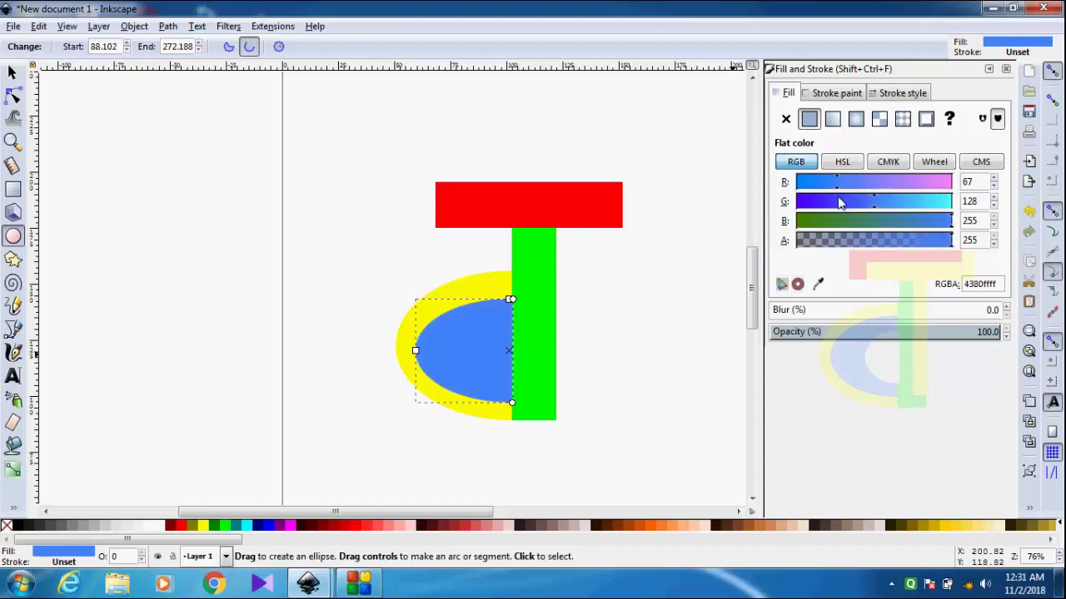
click(681, 263)
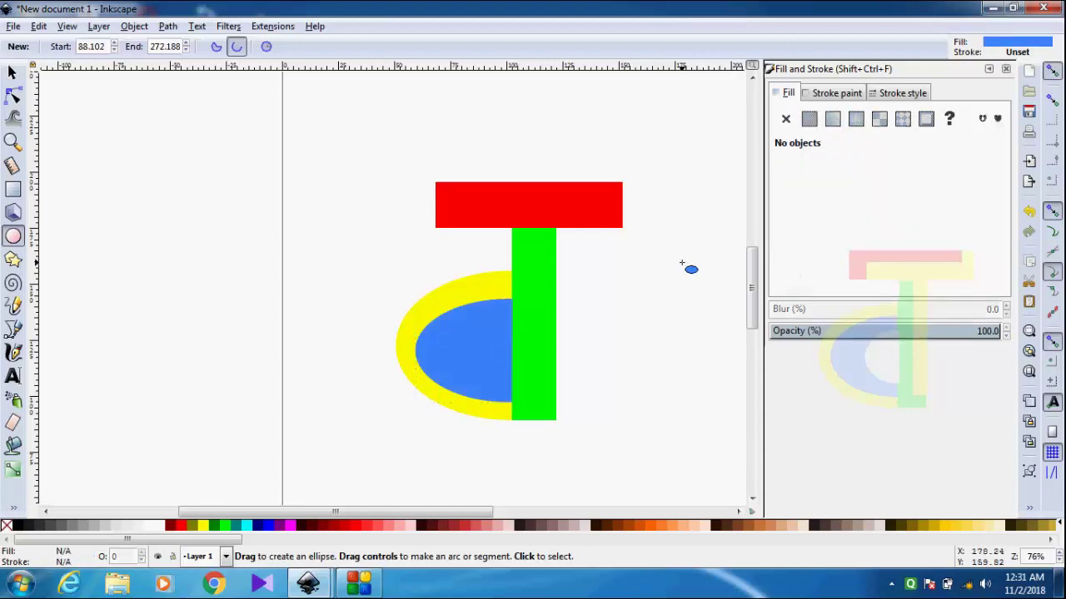
click(498, 358)
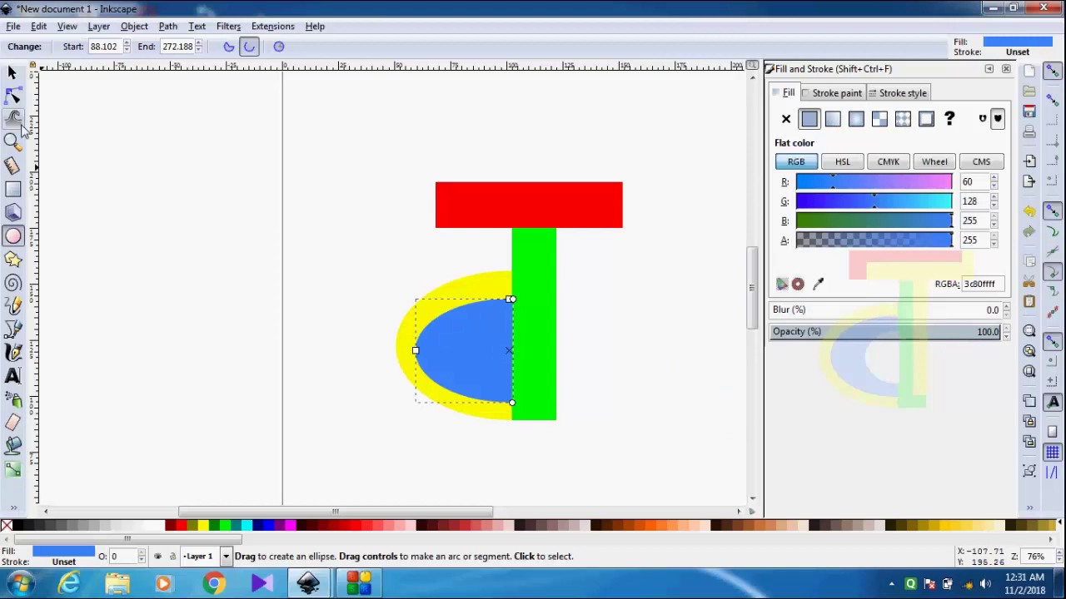
click(12, 72)
drag(464, 294, 464, 285)
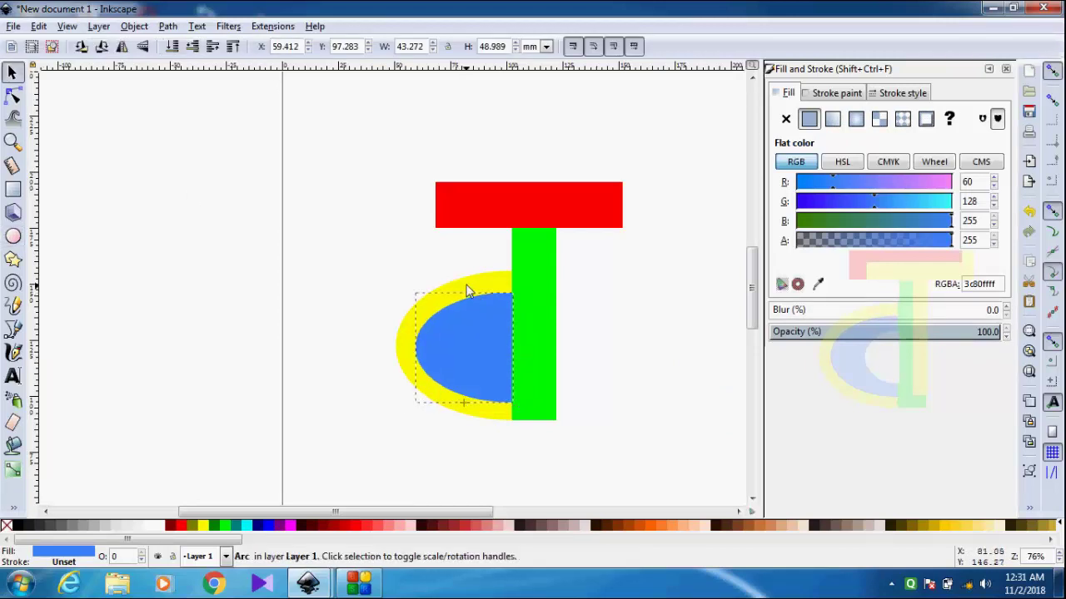
click(626, 310)
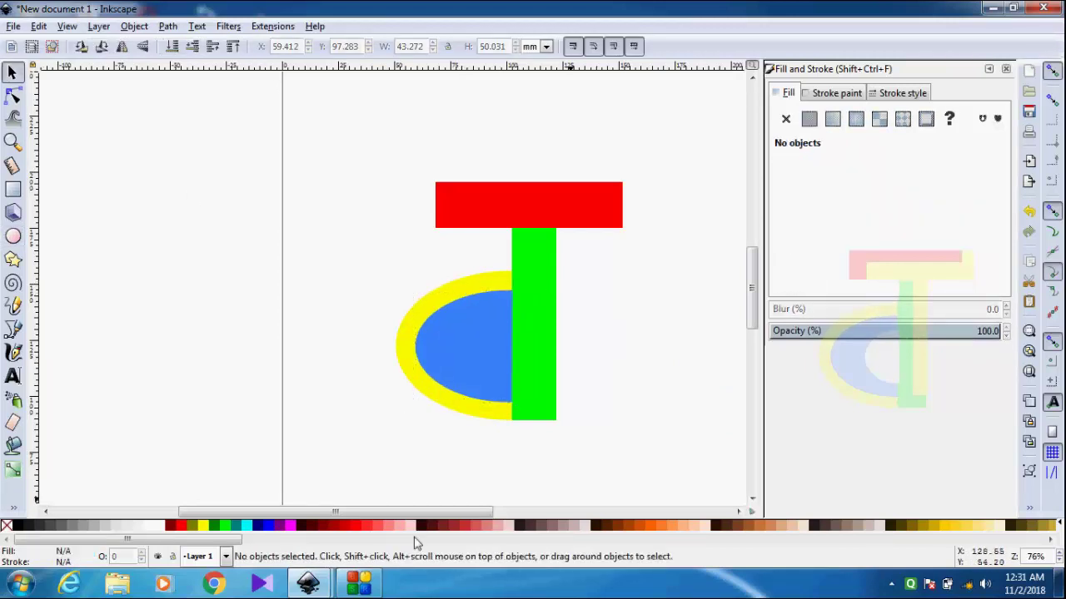
Draw a small arc inside the blue half-disc, fill it white, and scale it to 20.199 × 30.227 mm
click(12, 236)
mouse_move(347, 231)
mouse_down()
mouse_move(425, 282)
mouse_move(492, 357)
mouse_up()
key(s)
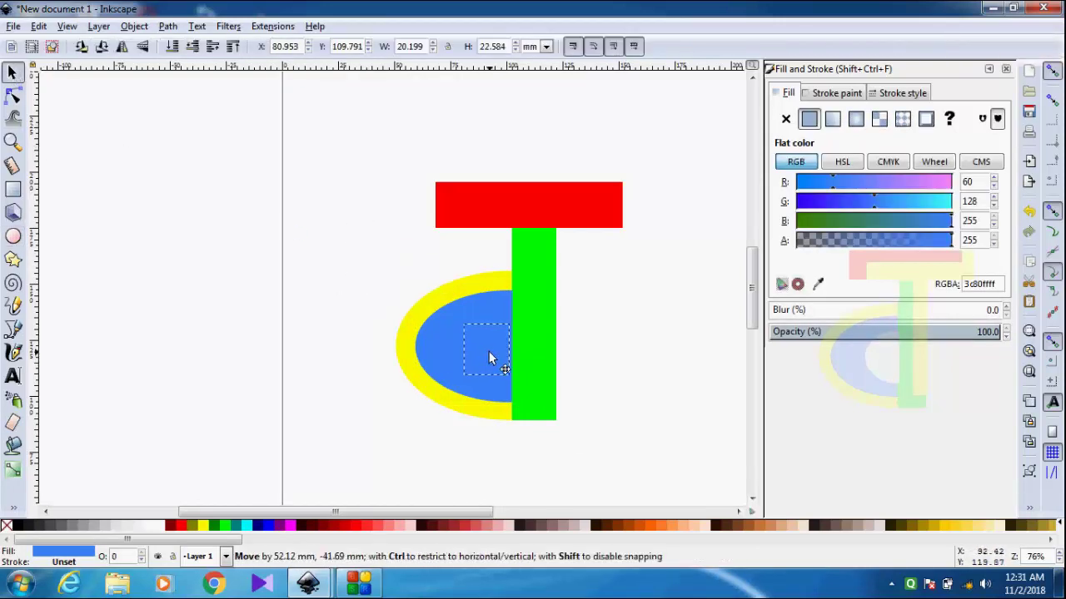
click(161, 526)
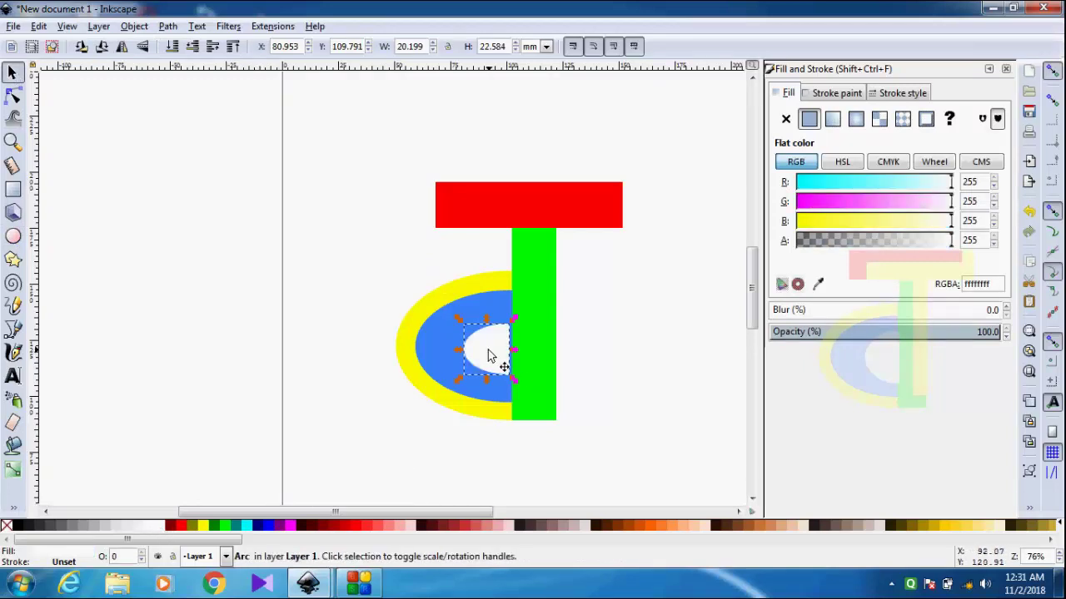
drag(497, 352, 490, 308)
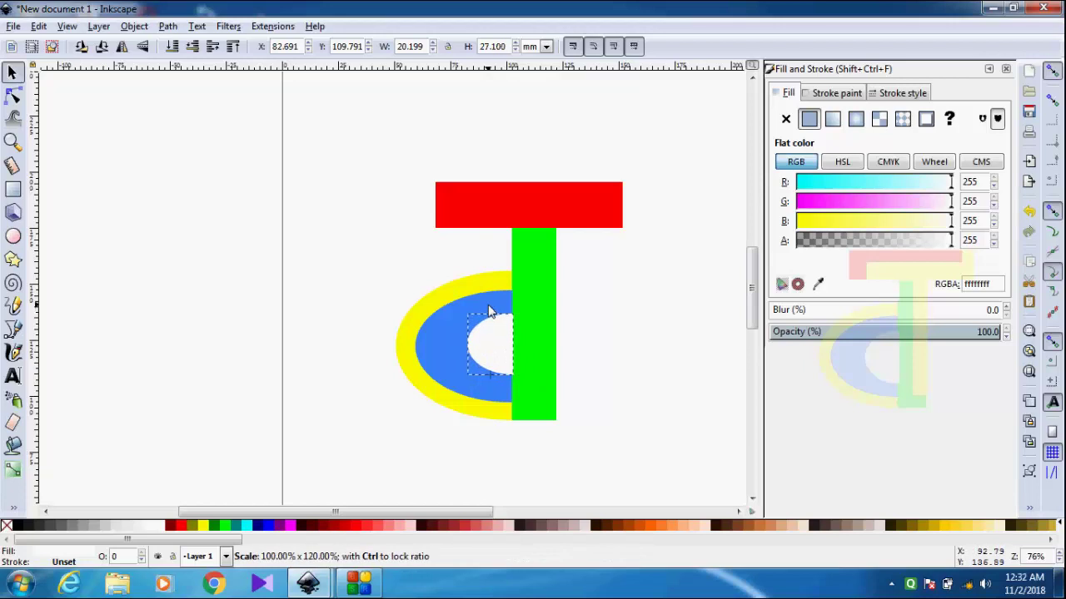
drag(492, 382, 492, 389)
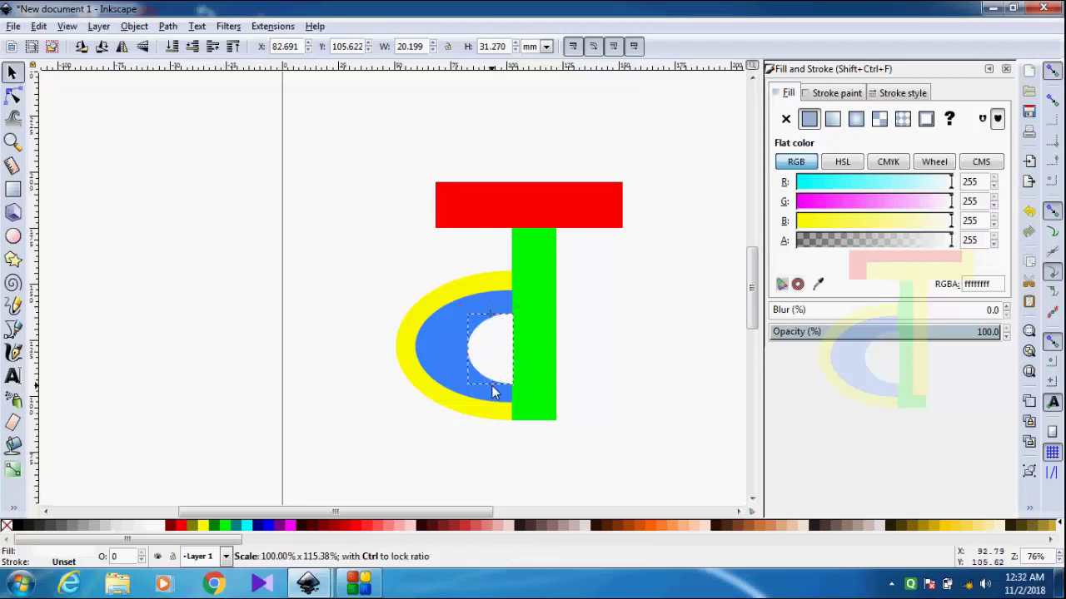
click(629, 372)
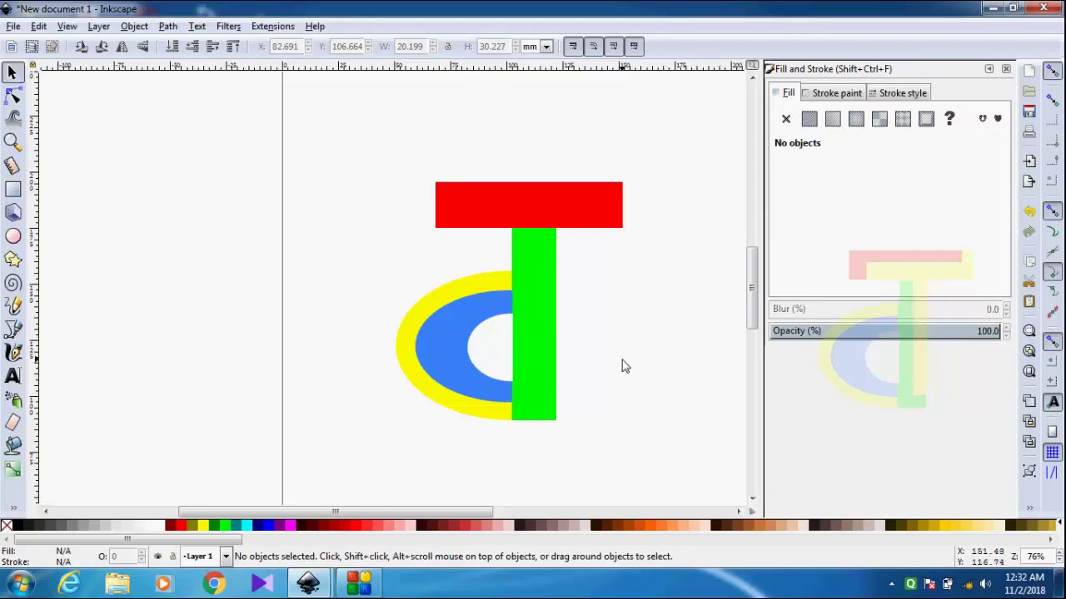
Draw a thin near-white rectangle near the red crossbar and stretch it taller and wider
click(13, 189)
mouse_move(322, 156)
mouse_down()
mouse_move(433, 175)
mouse_move(430, 166)
mouse_up()
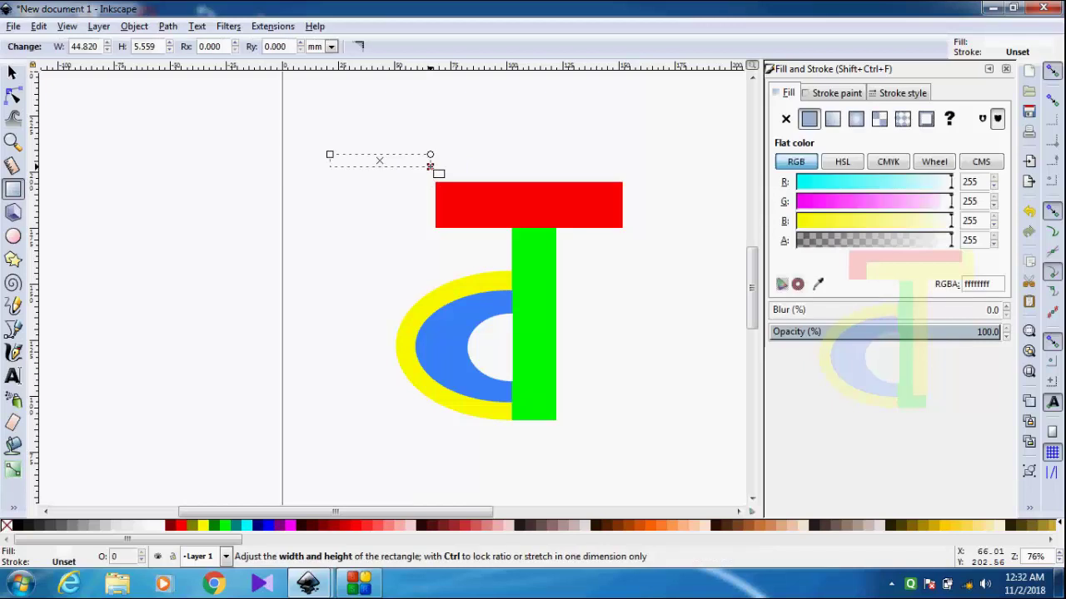
mouse_move(186, 530)
mouse_down()
mouse_move(388, 167)
mouse_move(379, 180)
mouse_move(530, 203)
mouse_up()
key(s)
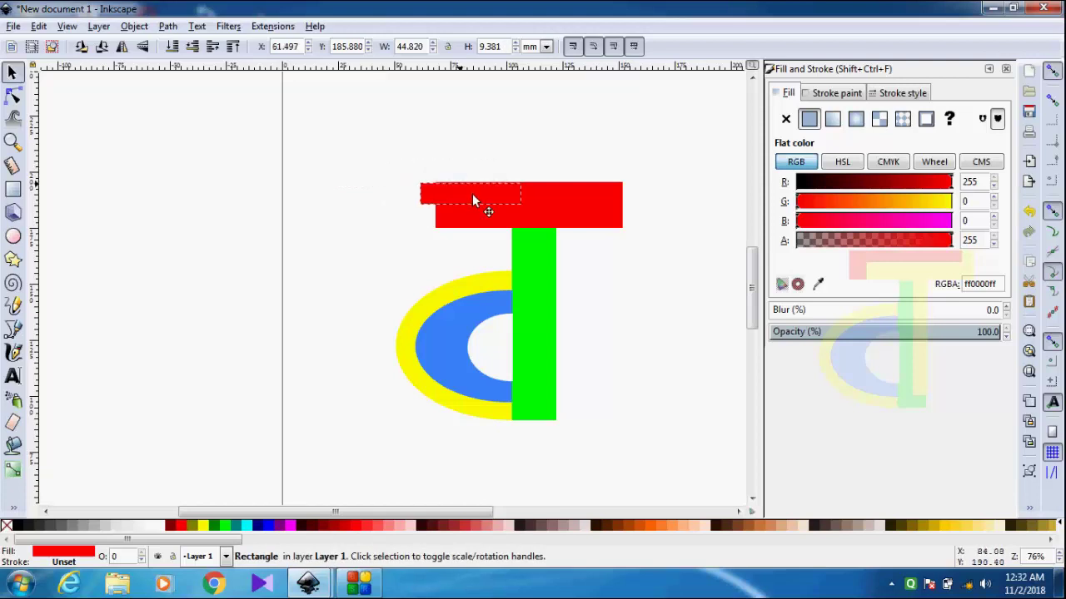
click(143, 525)
mouse_move(530, 219)
mouse_down()
mouse_move(528, 231)
mouse_move(530, 220)
mouse_move(614, 208)
mouse_up()
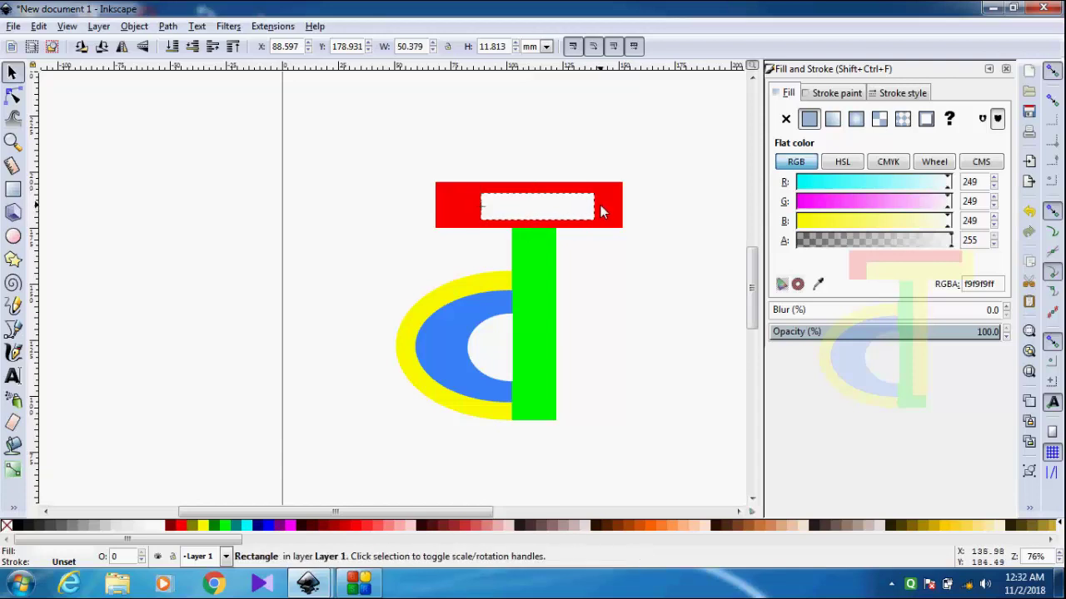
drag(480, 212, 453, 212)
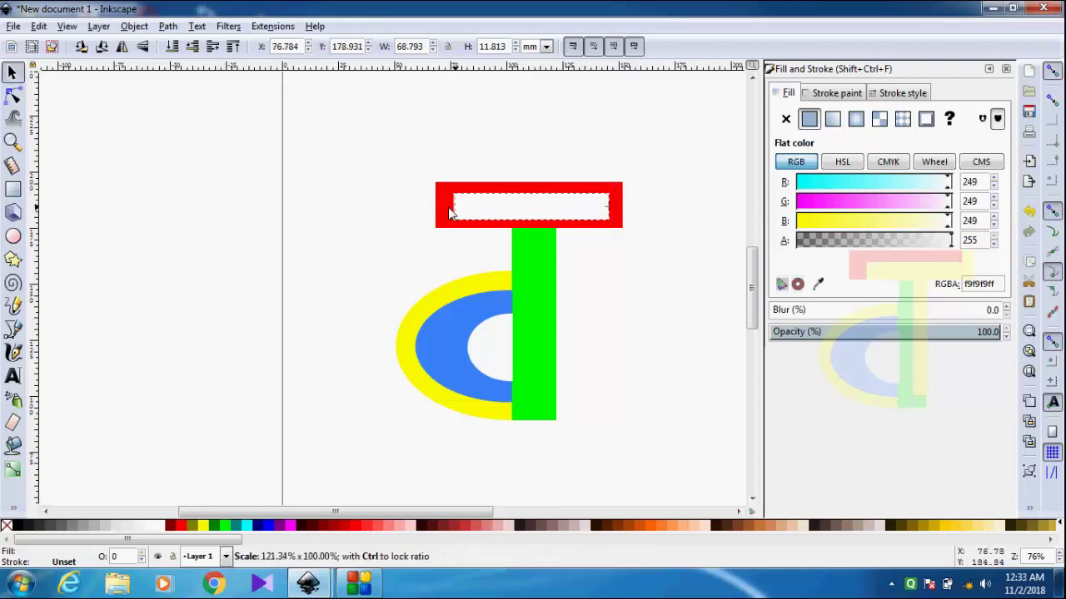
Realign the crossbar, place the 70.530 × 11.813 mm strip over its lower part, and colour it aqua
click(563, 191)
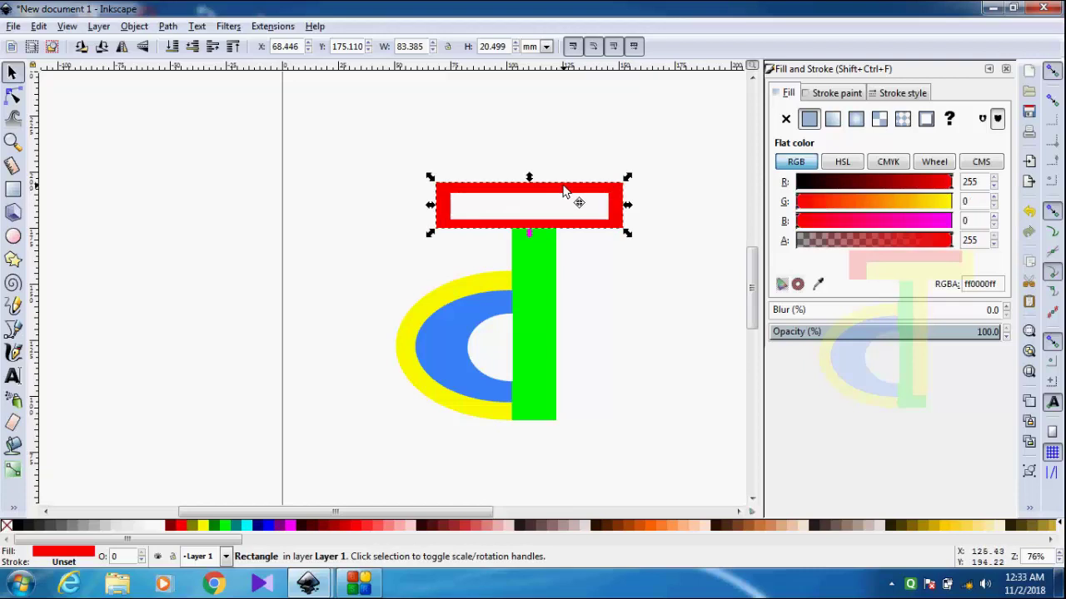
drag(562, 192, 542, 151)
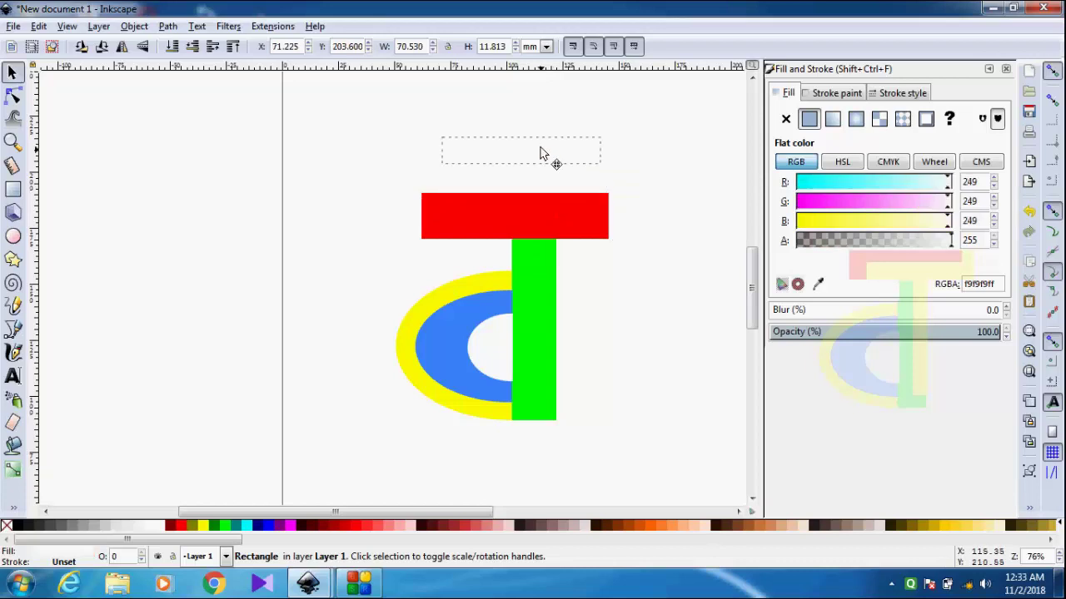
click(528, 222)
drag(528, 221, 540, 223)
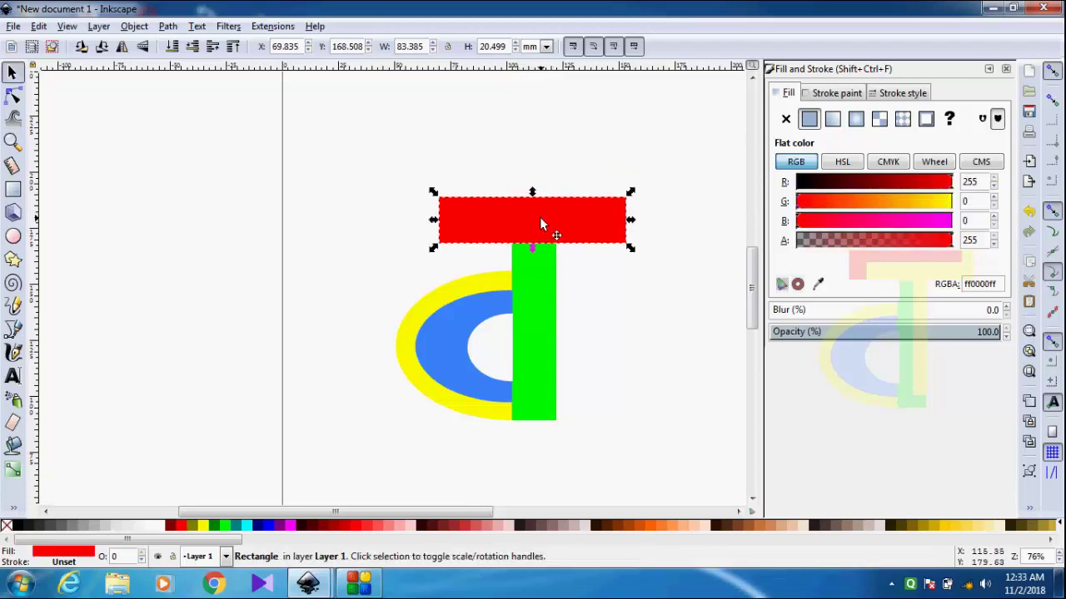
click(540, 219)
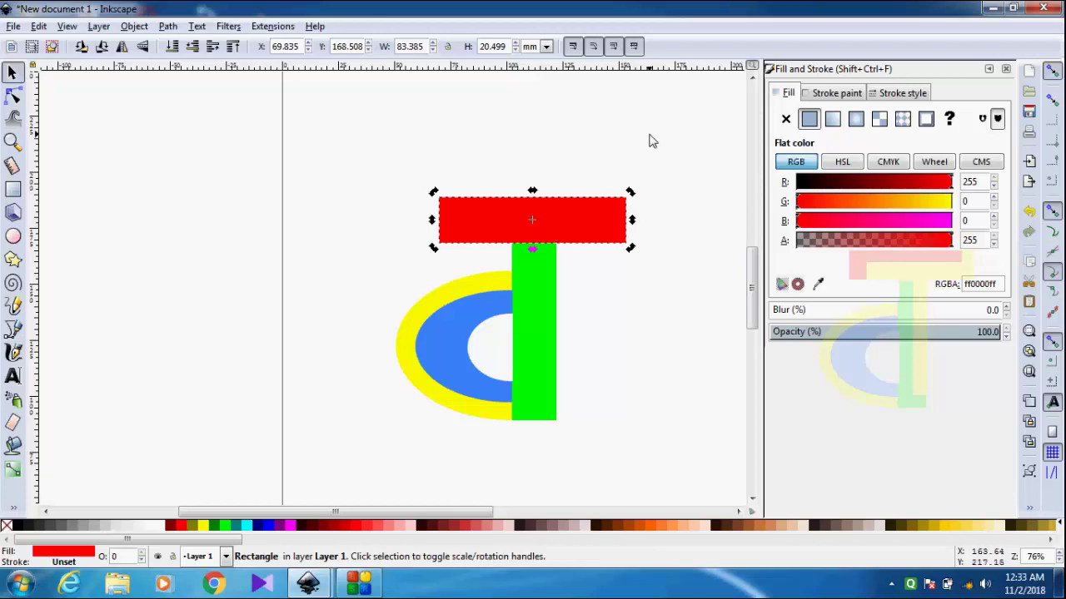
click(560, 148)
drag(559, 148, 573, 231)
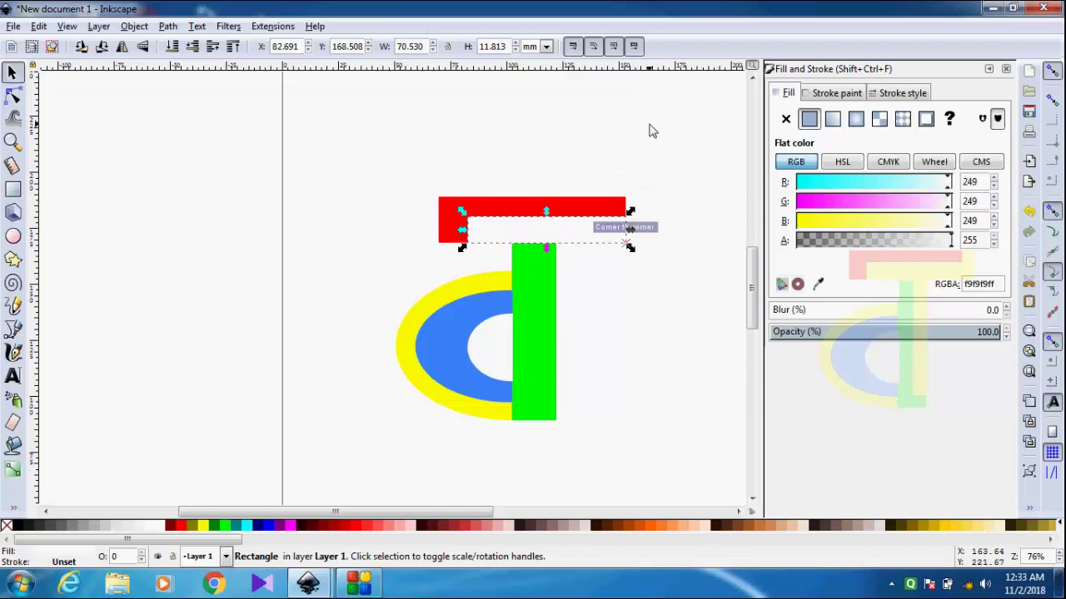
click(653, 143)
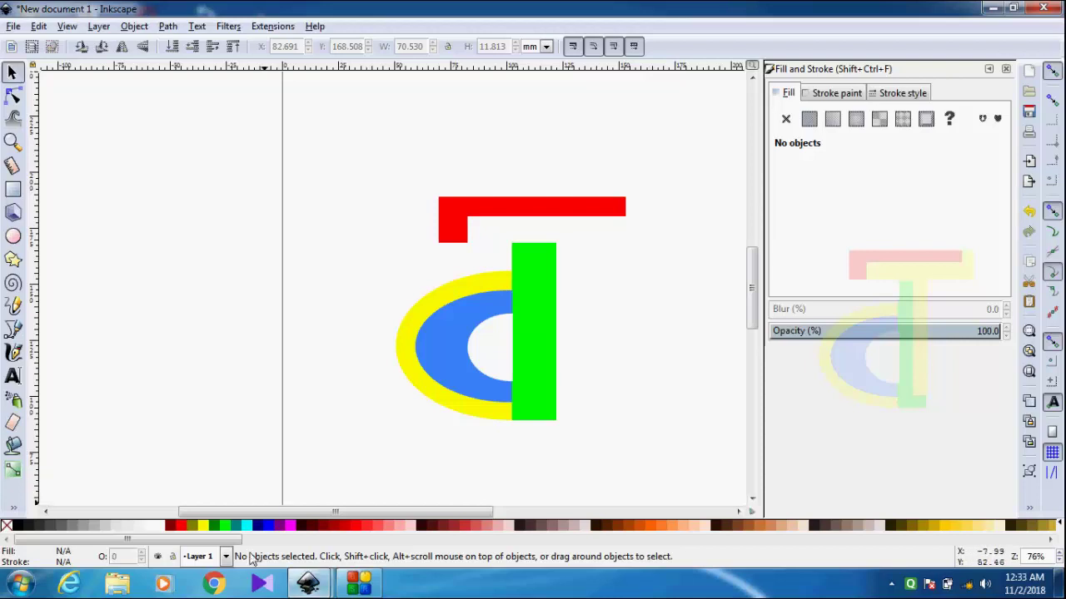
click(523, 235)
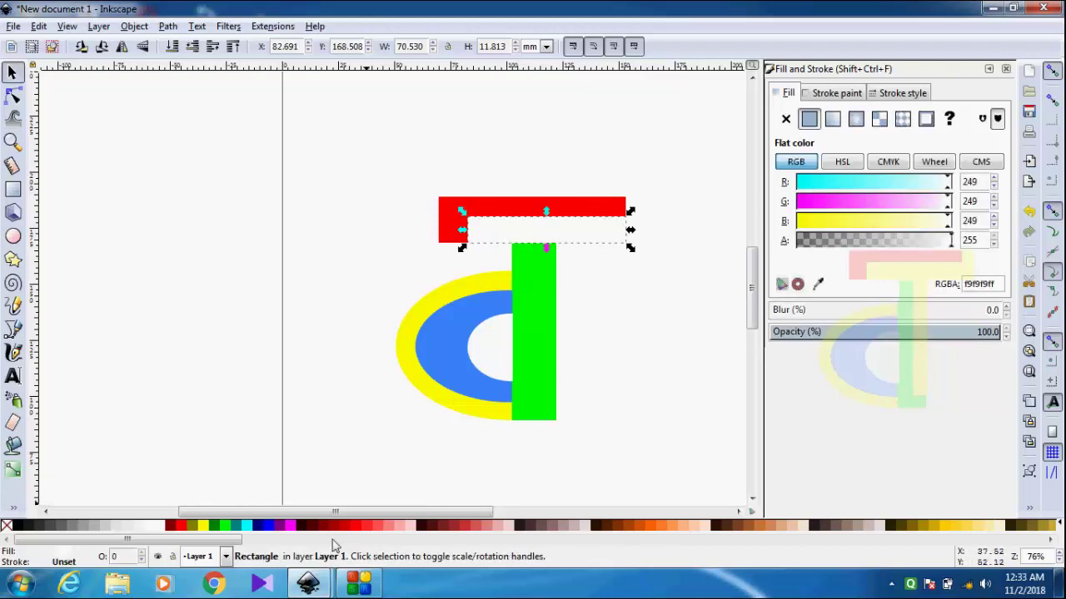
click(247, 525)
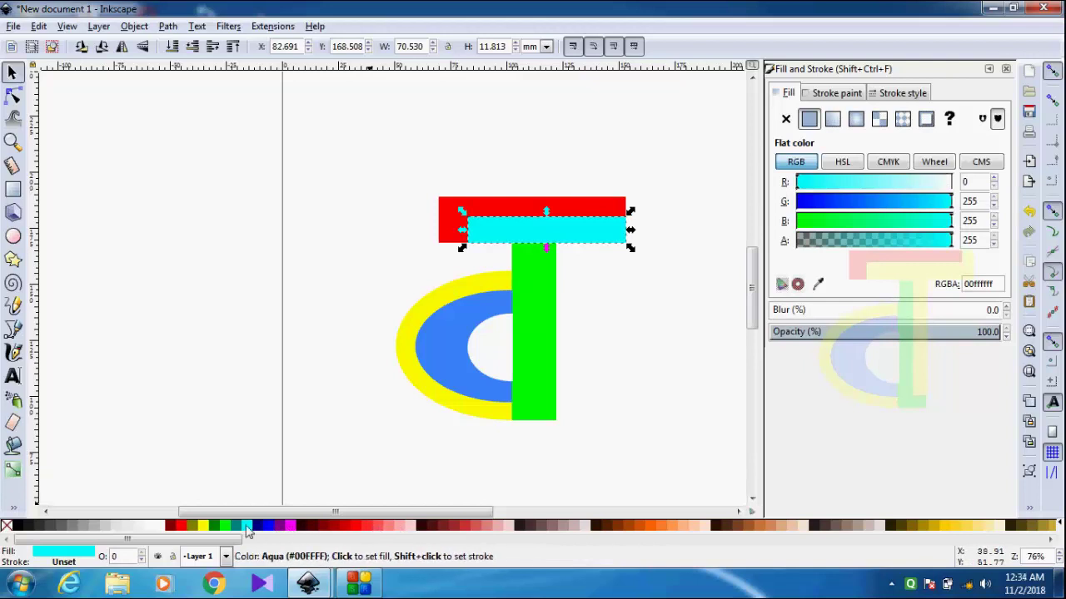
Recolour the crossbar's inner strip yellow (ffff00) with the R and G sliders and snap its corner
click(193, 525)
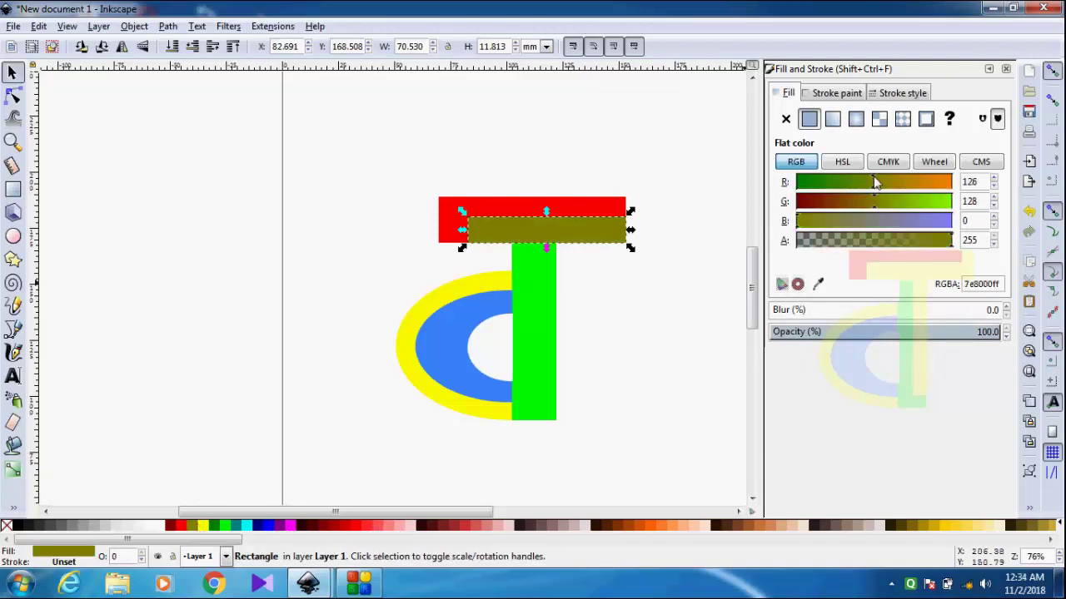
drag(874, 183, 956, 208)
drag(874, 211, 979, 214)
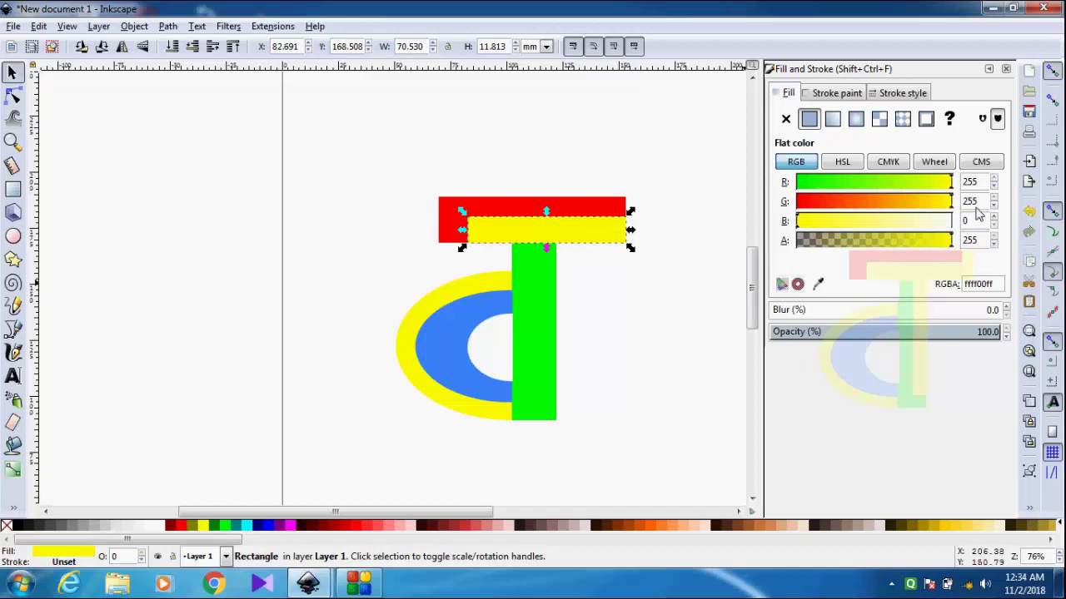
click(681, 357)
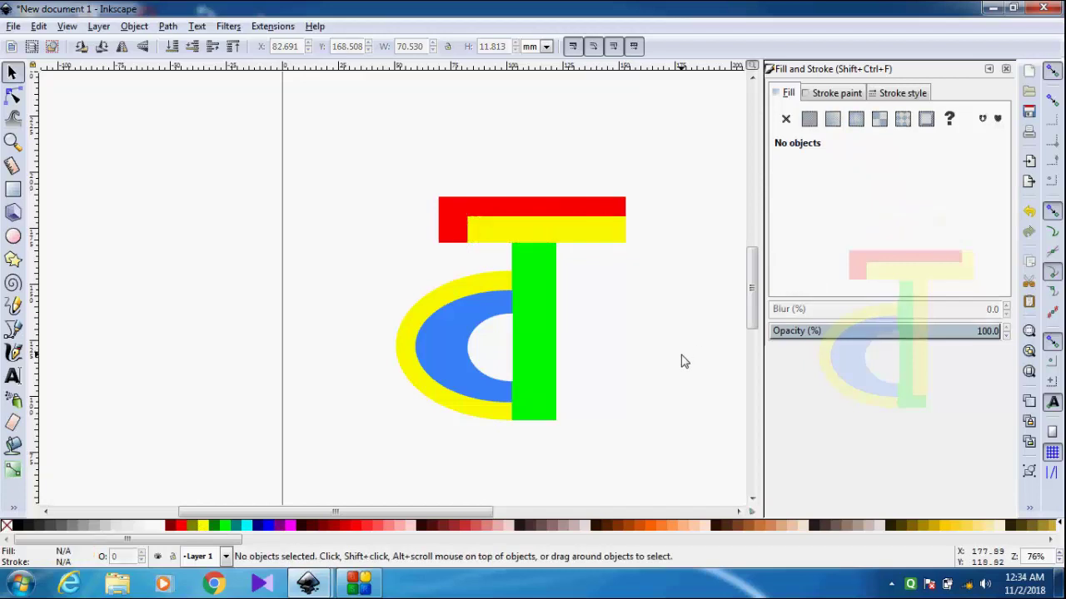
click(624, 236)
drag(632, 238, 628, 240)
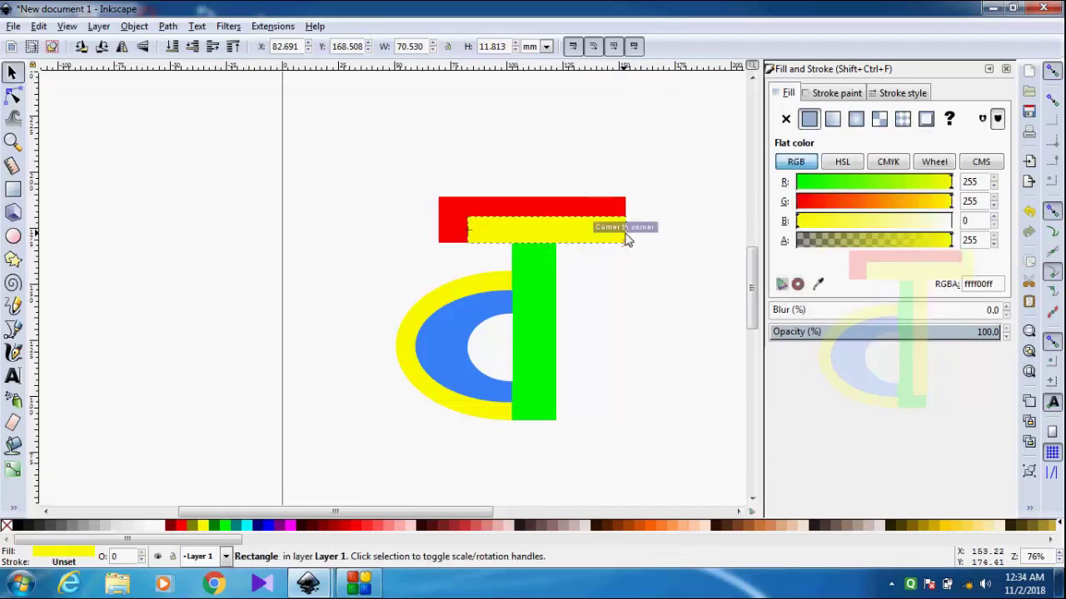
click(654, 350)
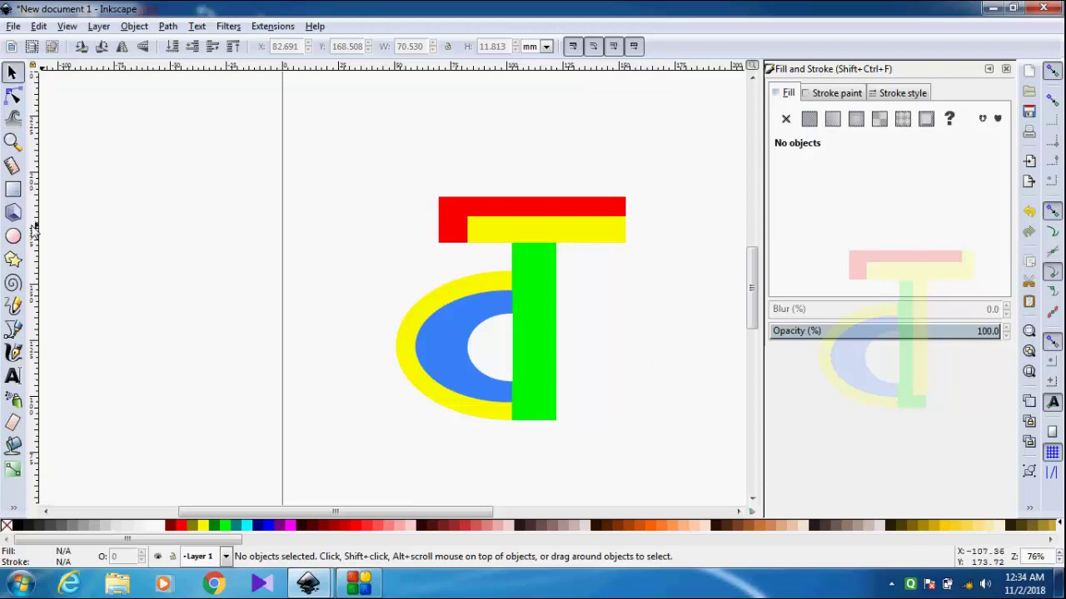
Draw a yellow rectangle and fit it over the stem's right half, 10.423 mm by 80.259 mm
click(13, 189)
drag(336, 162, 336, 88)
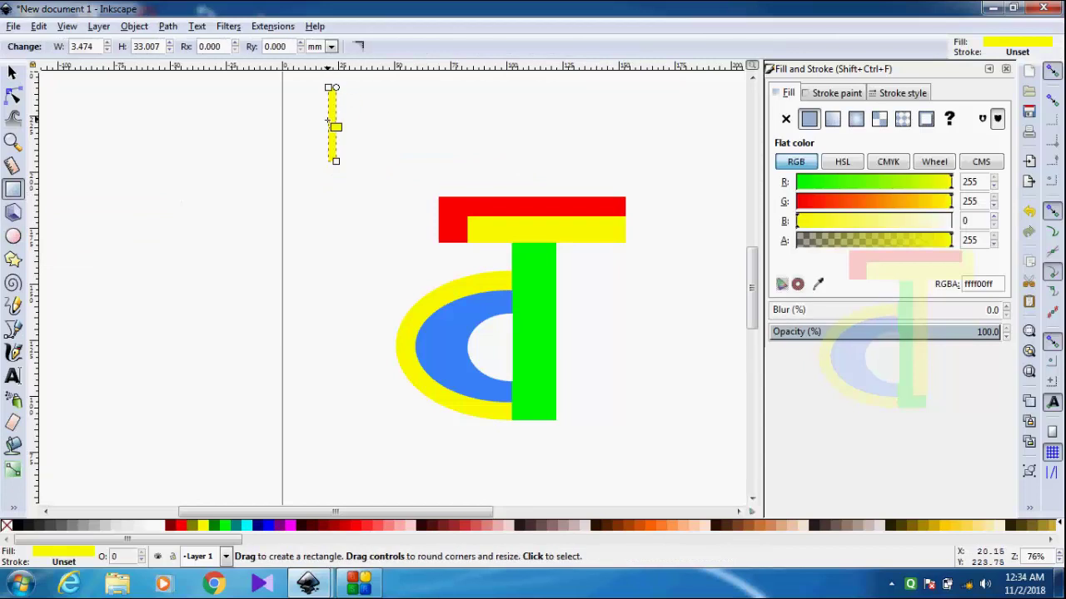
drag(335, 161, 351, 210)
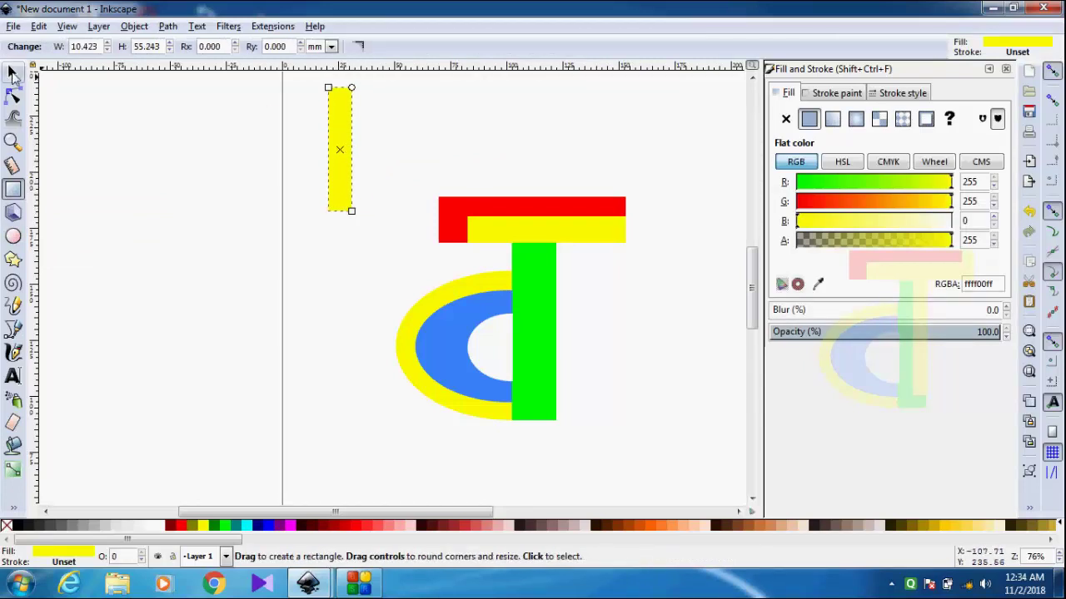
click(13, 73)
mouse_move(341, 144)
mouse_down()
mouse_move(559, 300)
mouse_move(548, 302)
mouse_up()
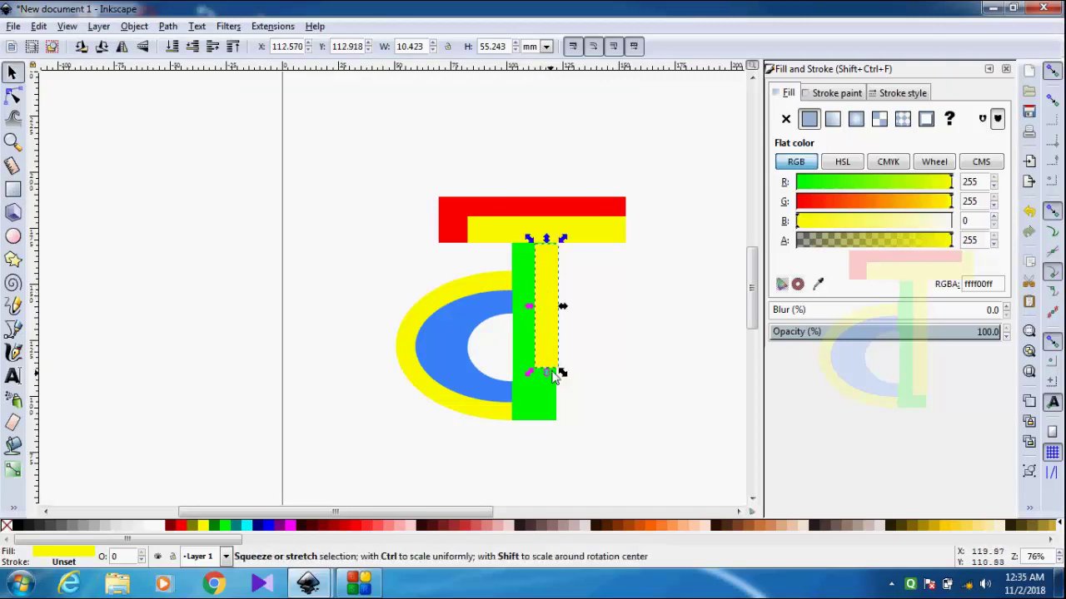
drag(547, 369, 545, 419)
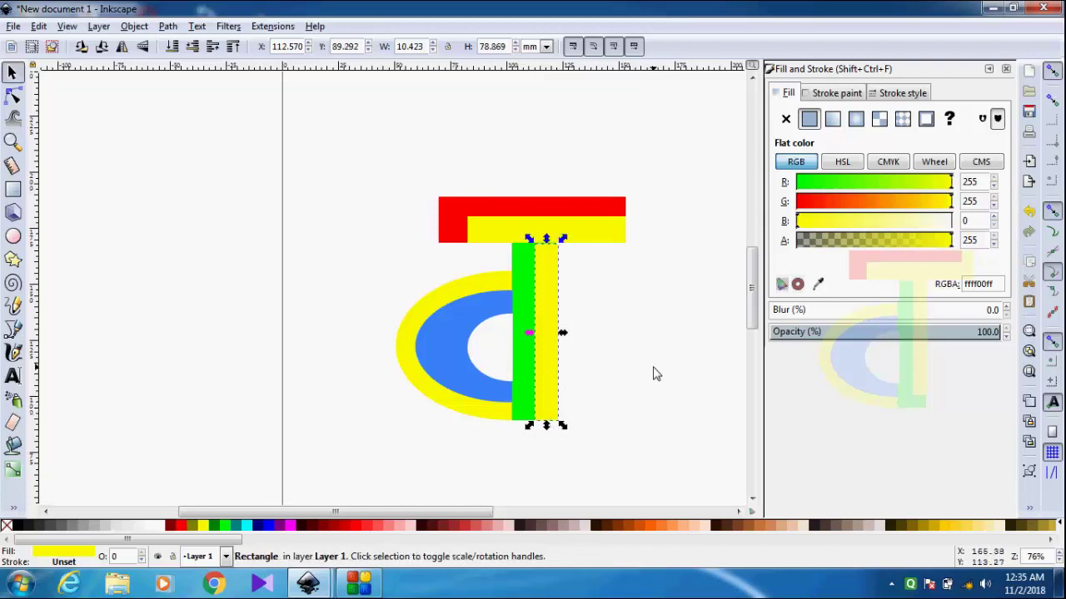
drag(564, 334, 569, 340)
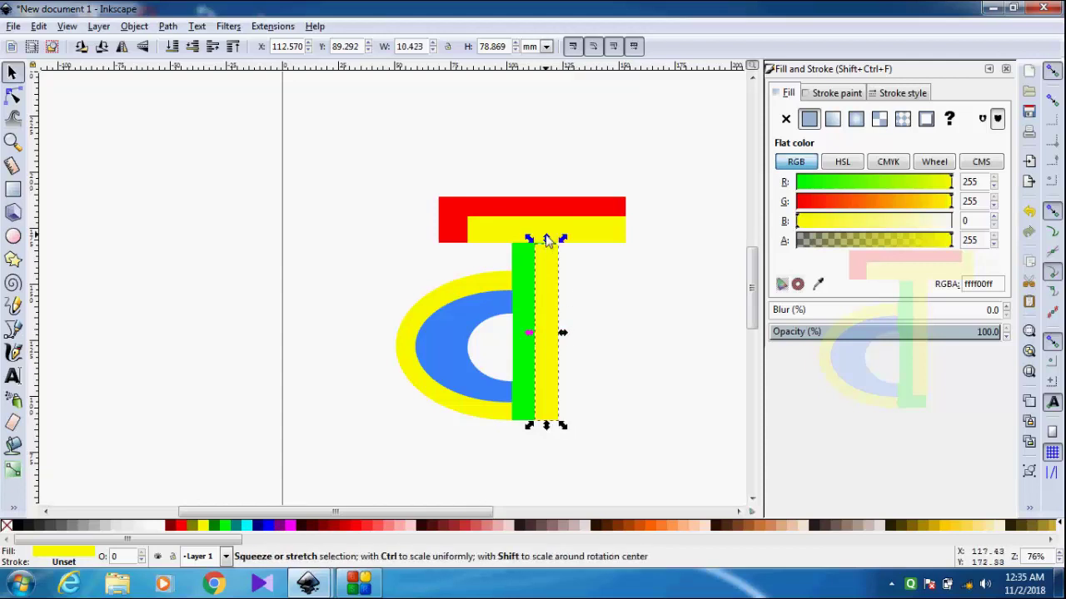
drag(549, 240, 546, 237)
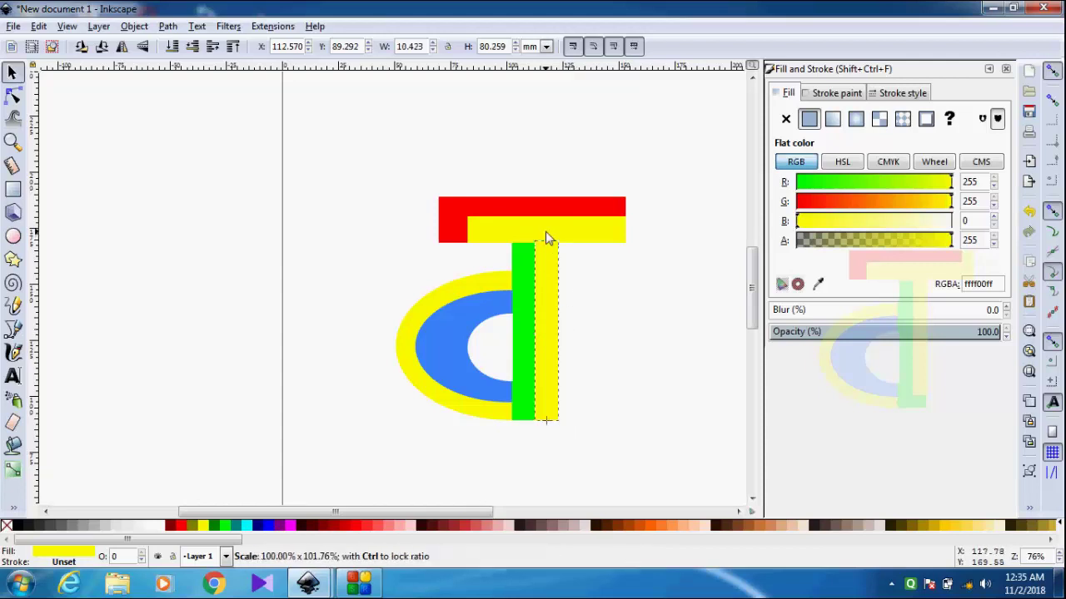
click(616, 346)
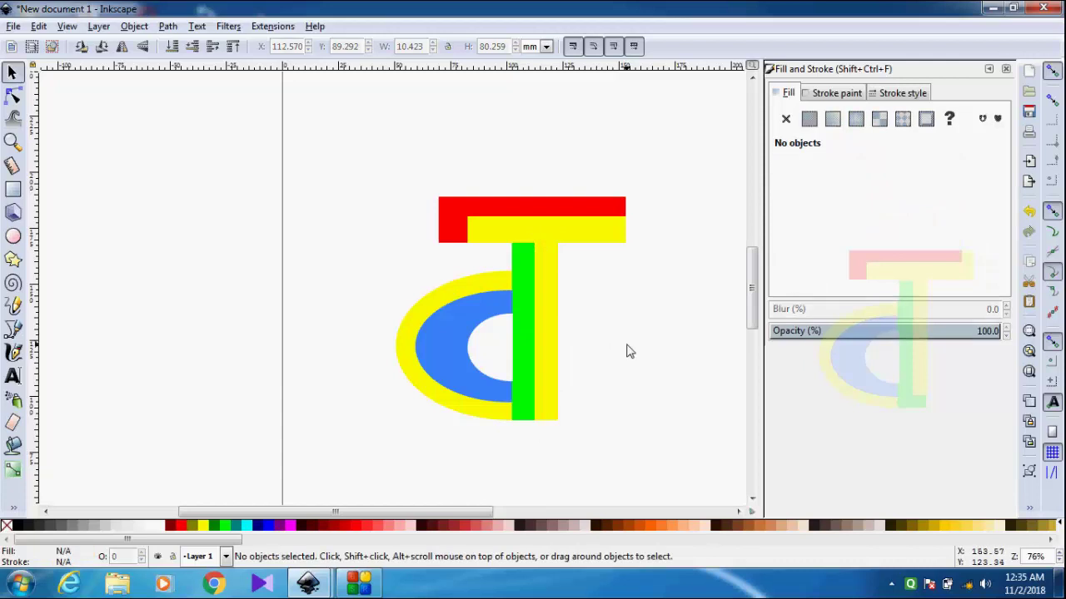
click(522, 350)
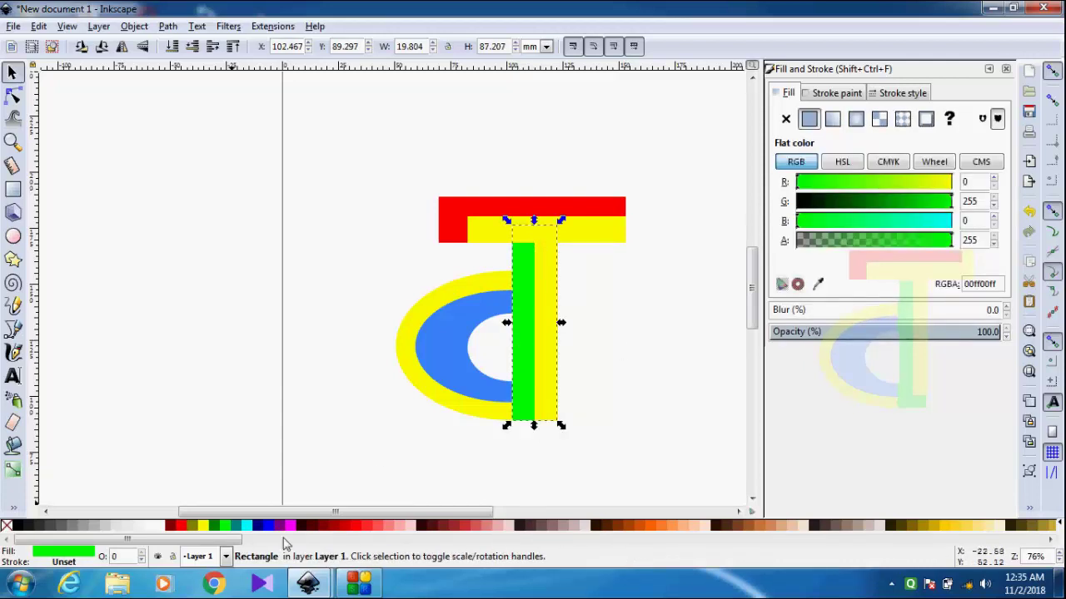
click(185, 527)
click(334, 379)
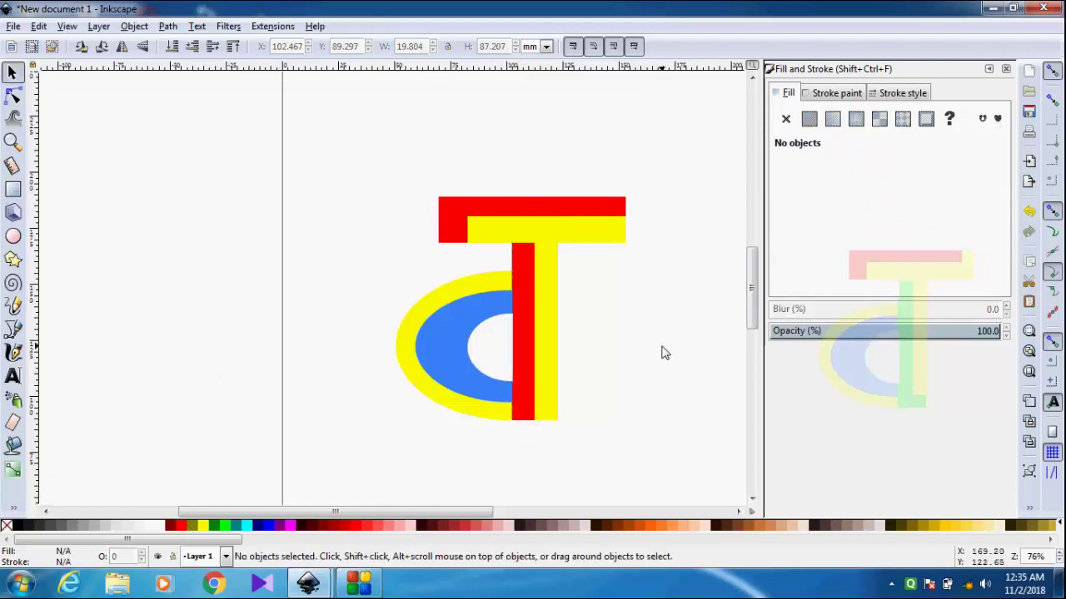
click(524, 321)
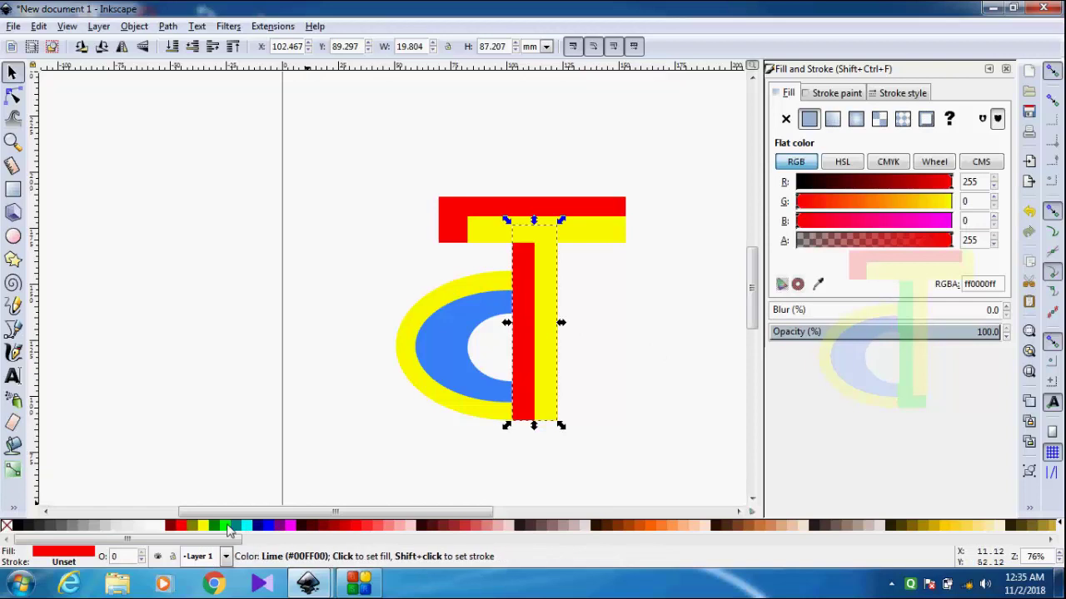
click(225, 527)
click(254, 400)
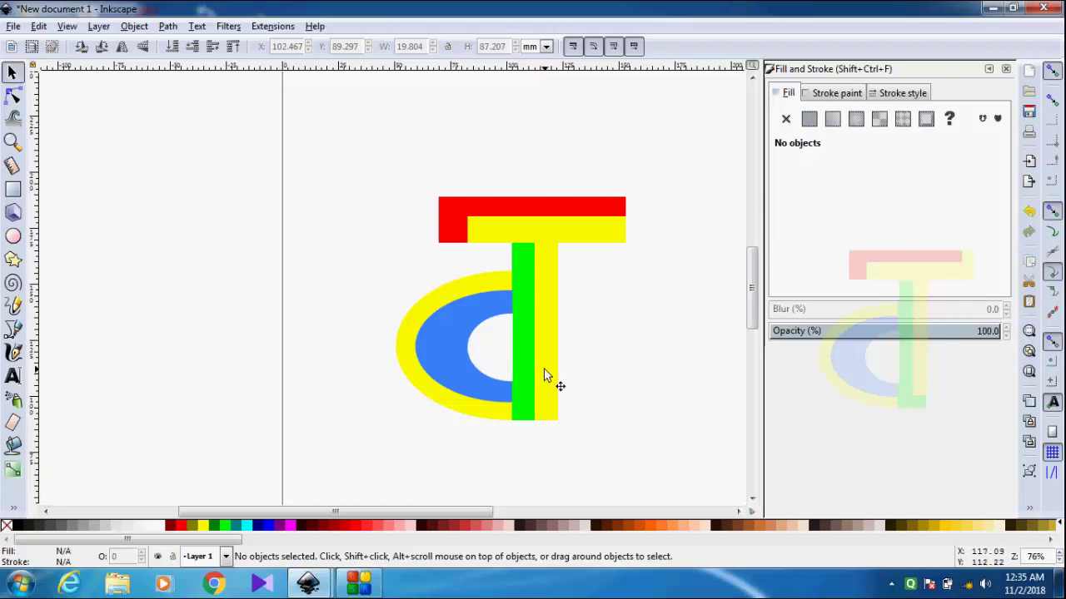
Shorten the yellow strip from the bottom and try a red fill on it
click(551, 416)
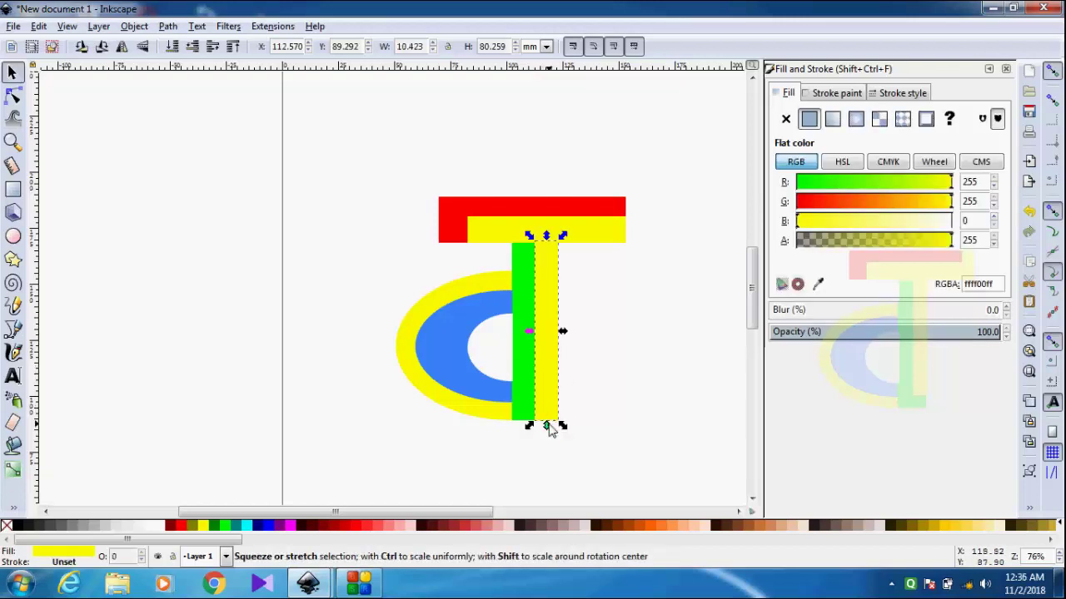
mouse_move(547, 426)
mouse_down()
mouse_move(546, 361)
mouse_move(530, 409)
mouse_up()
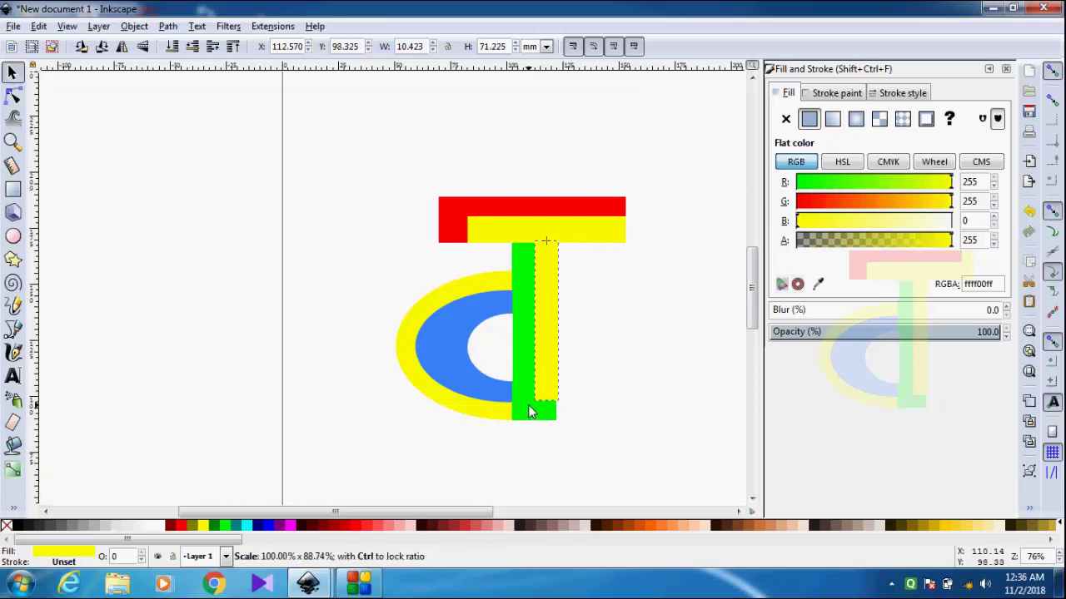
click(662, 408)
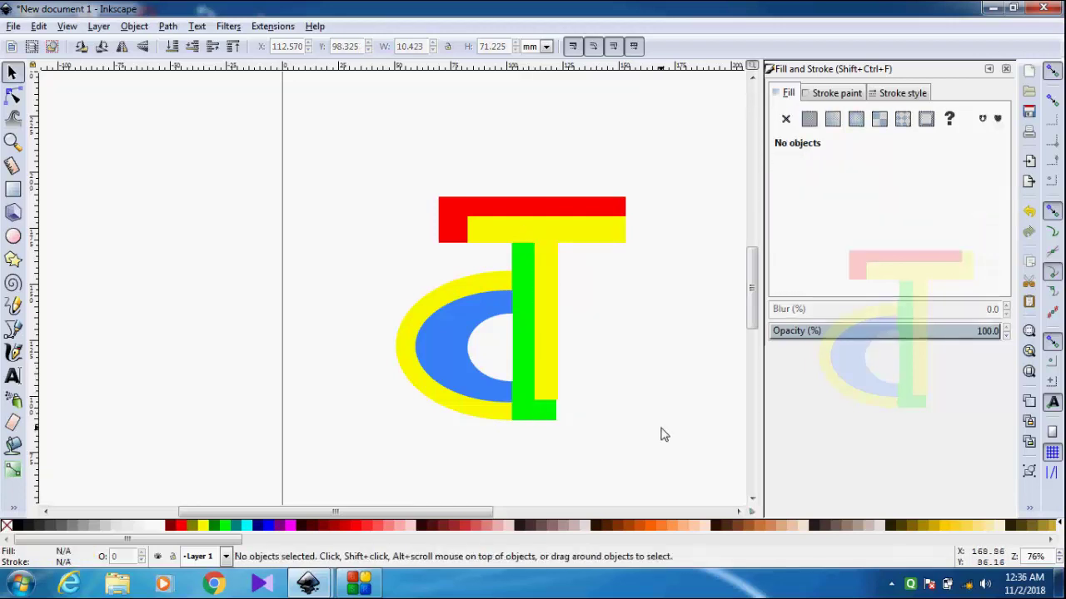
click(549, 372)
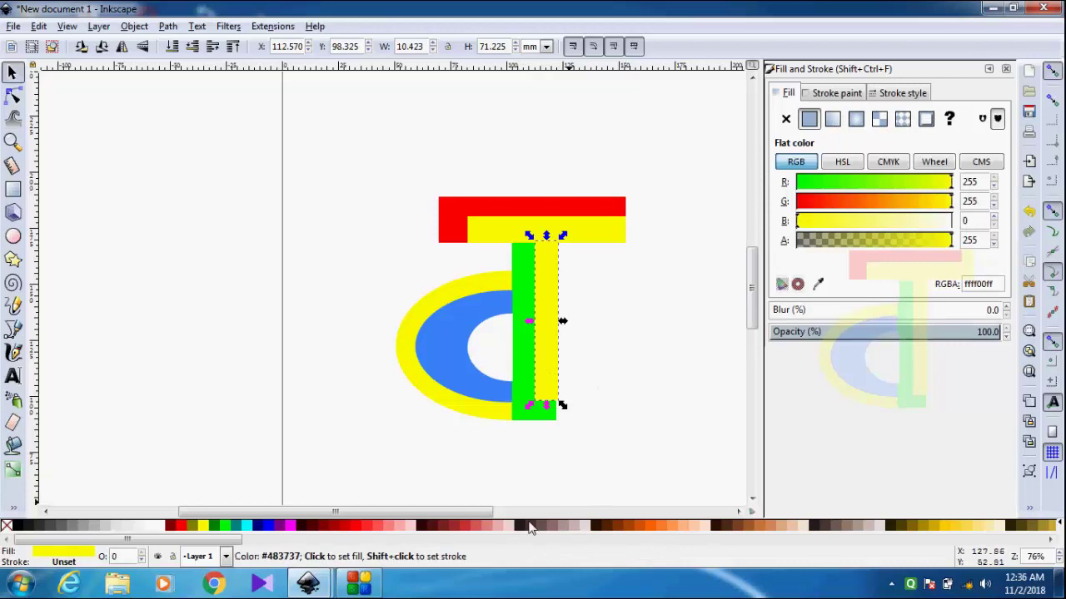
click(356, 527)
click(686, 409)
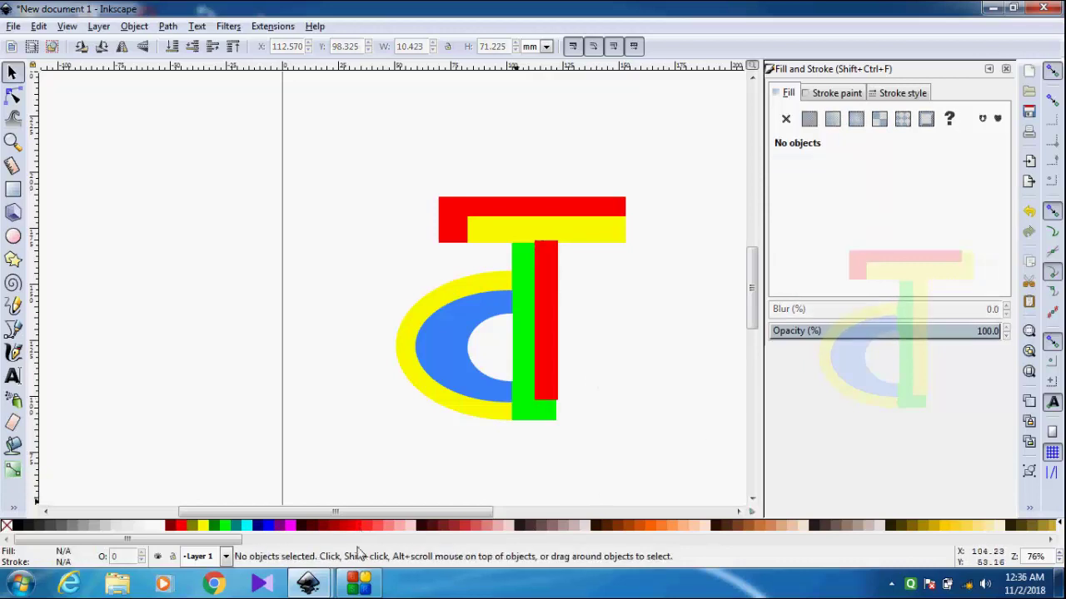
Try a white fill on the strip, then return it to yellow and readjust its top edge
click(548, 370)
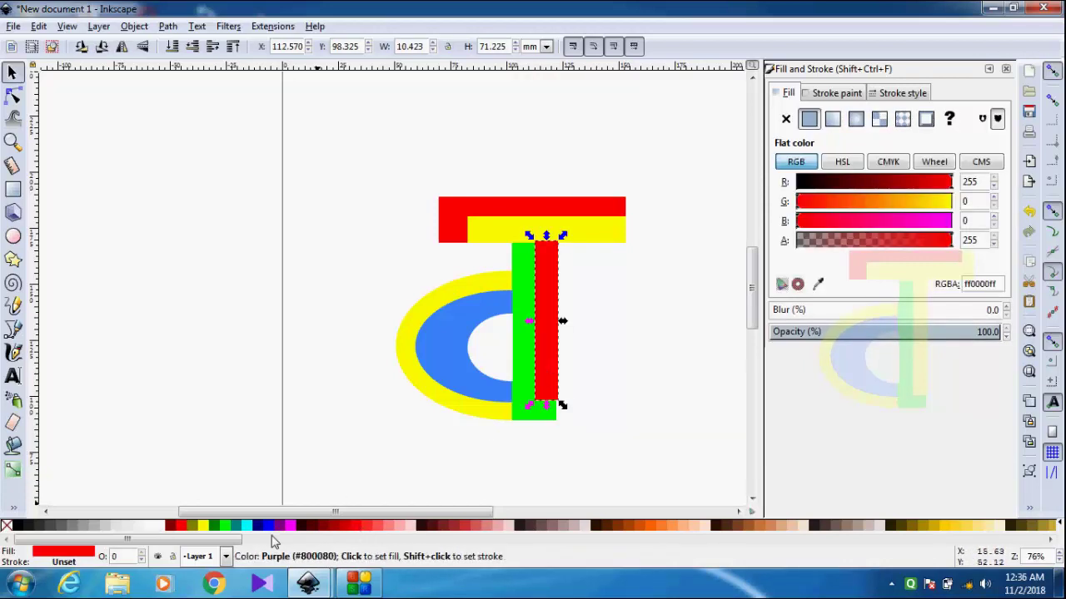
click(161, 529)
drag(547, 235, 546, 239)
click(678, 336)
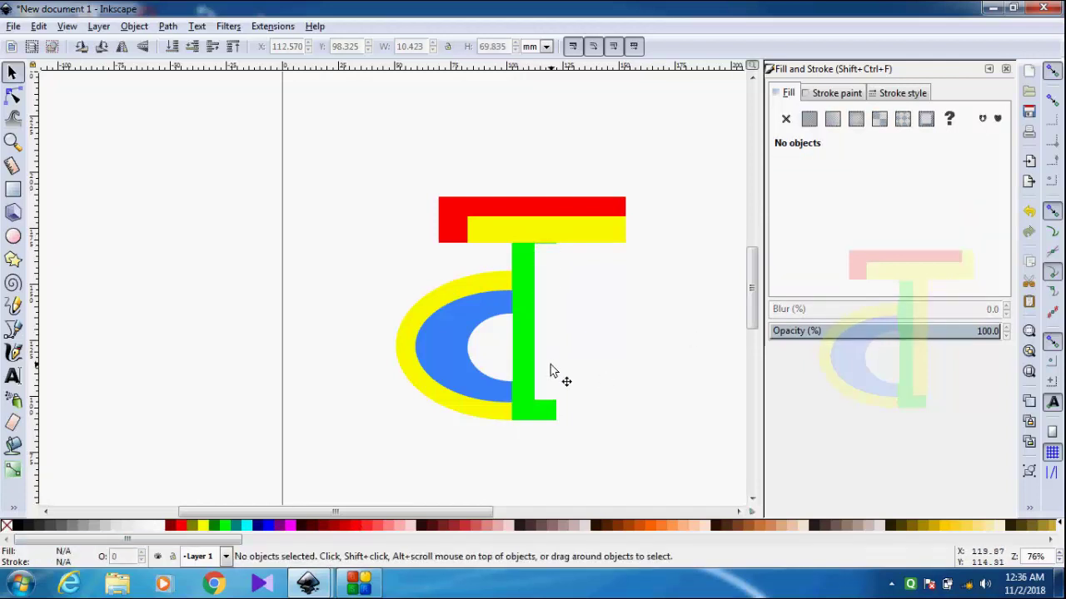
click(551, 376)
click(202, 526)
click(672, 408)
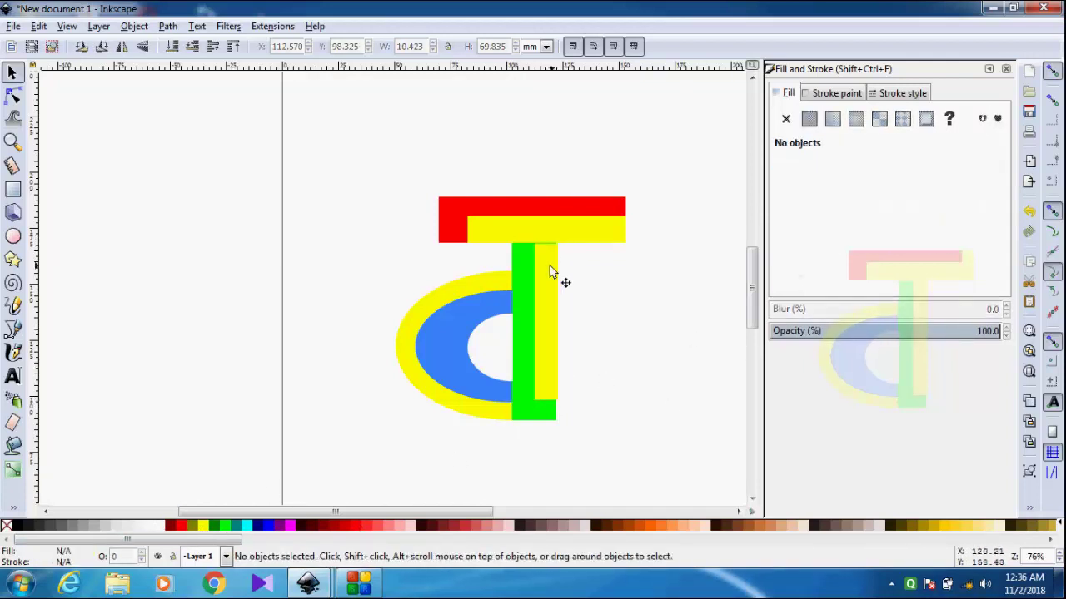
click(549, 268)
drag(546, 238, 544, 242)
click(696, 393)
Fill the stem red, then settle on lime green (00ff00ff)
click(514, 379)
click(545, 413)
click(176, 525)
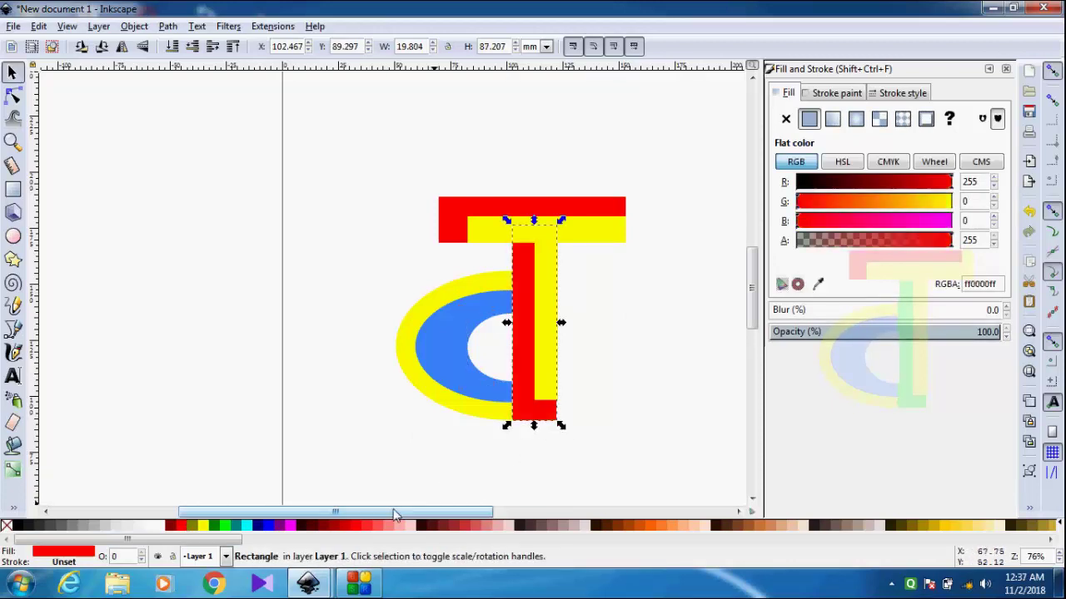
click(668, 449)
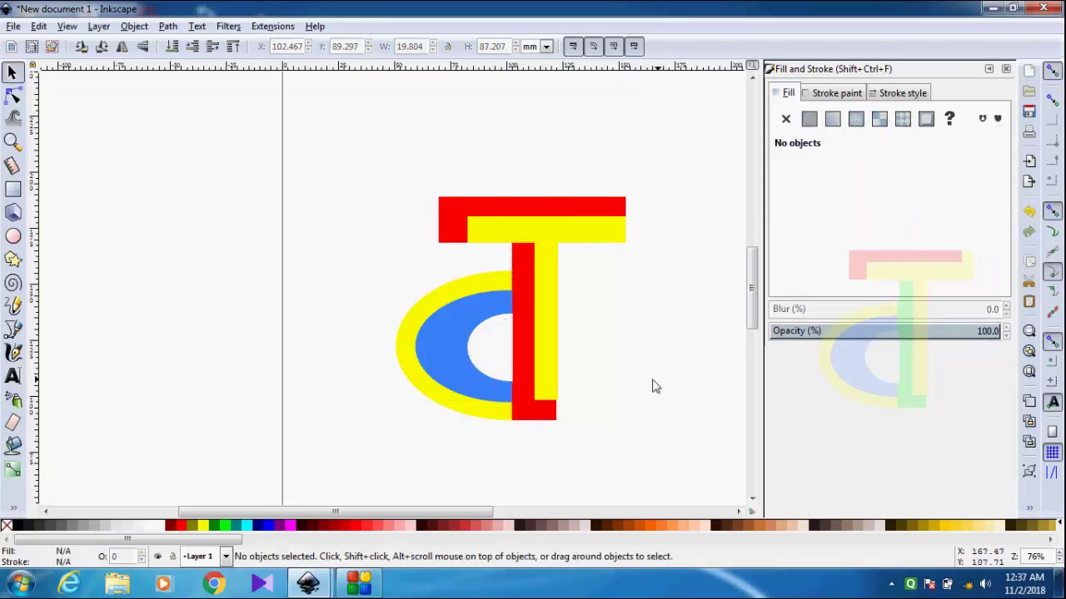
click(539, 415)
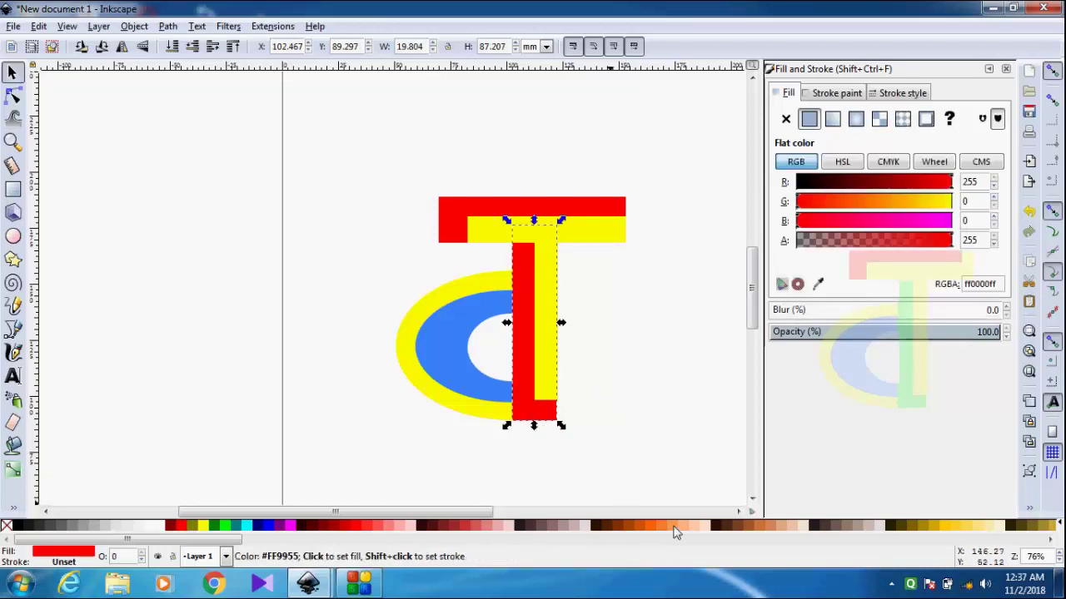
click(154, 530)
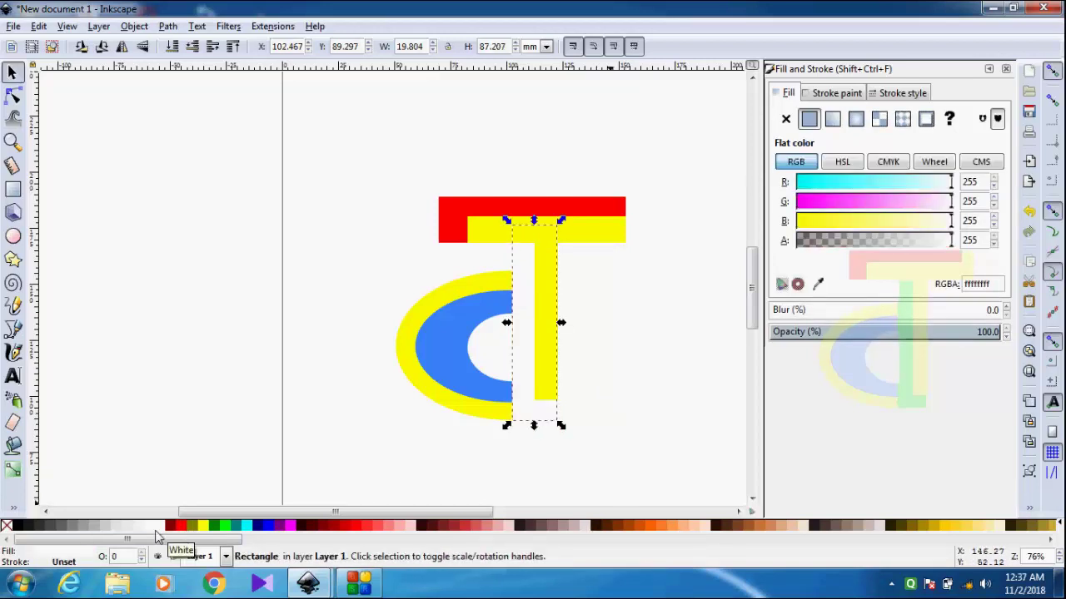
click(228, 527)
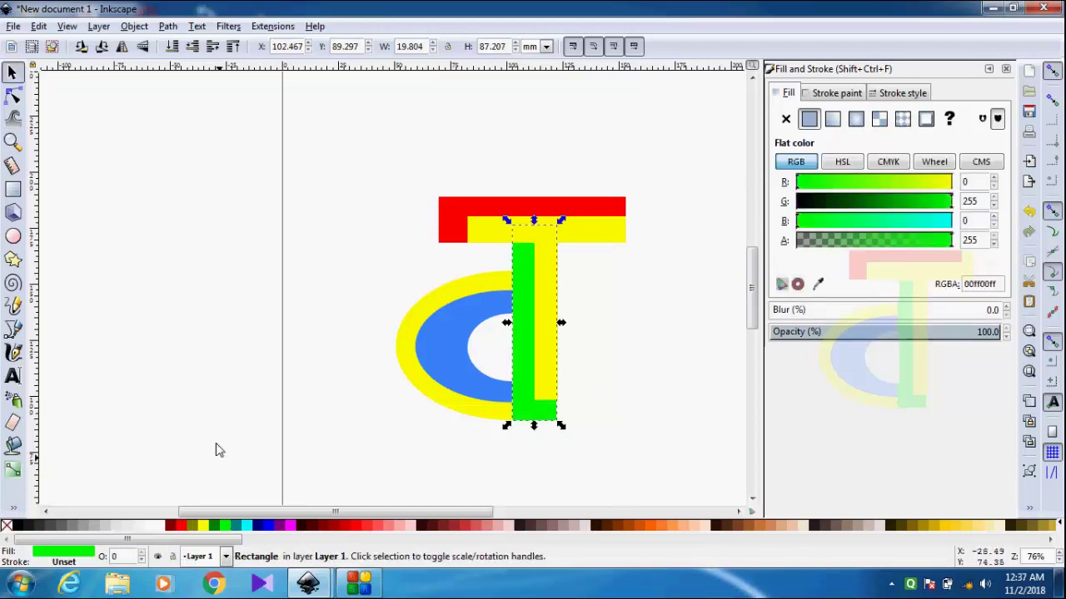
click(215, 444)
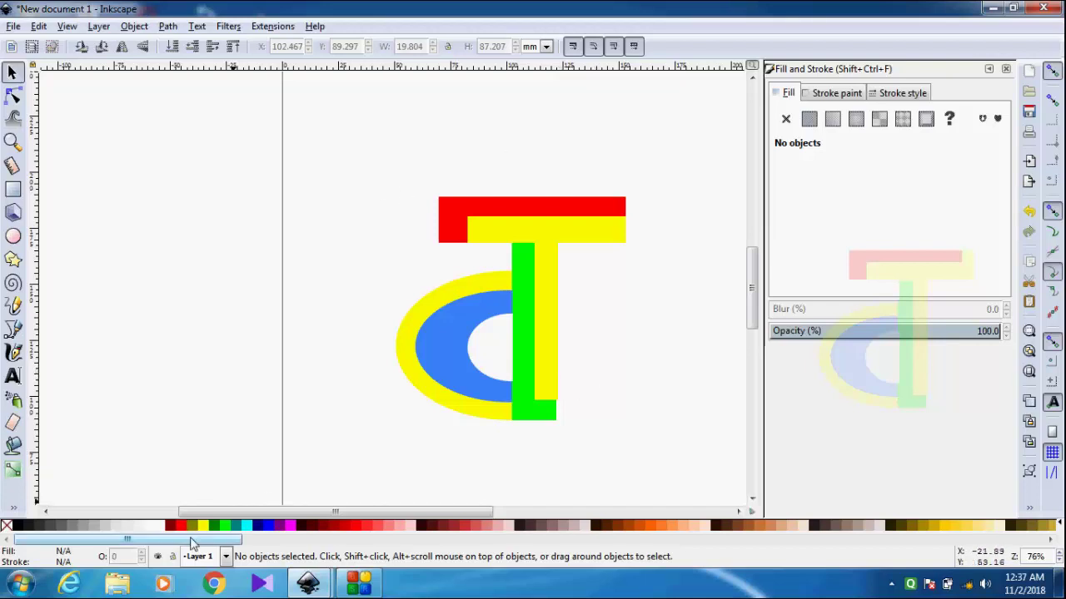
drag(323, 161, 358, 184)
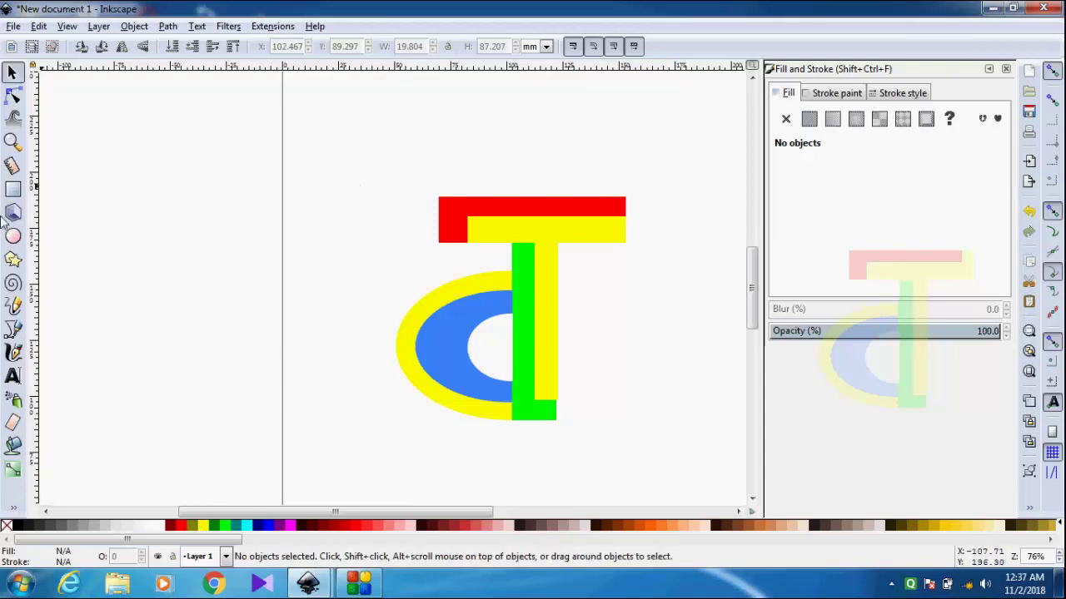
Draw a tiny green rectangle, then delete it from its context menu
click(13, 189)
drag(315, 156, 316, 158)
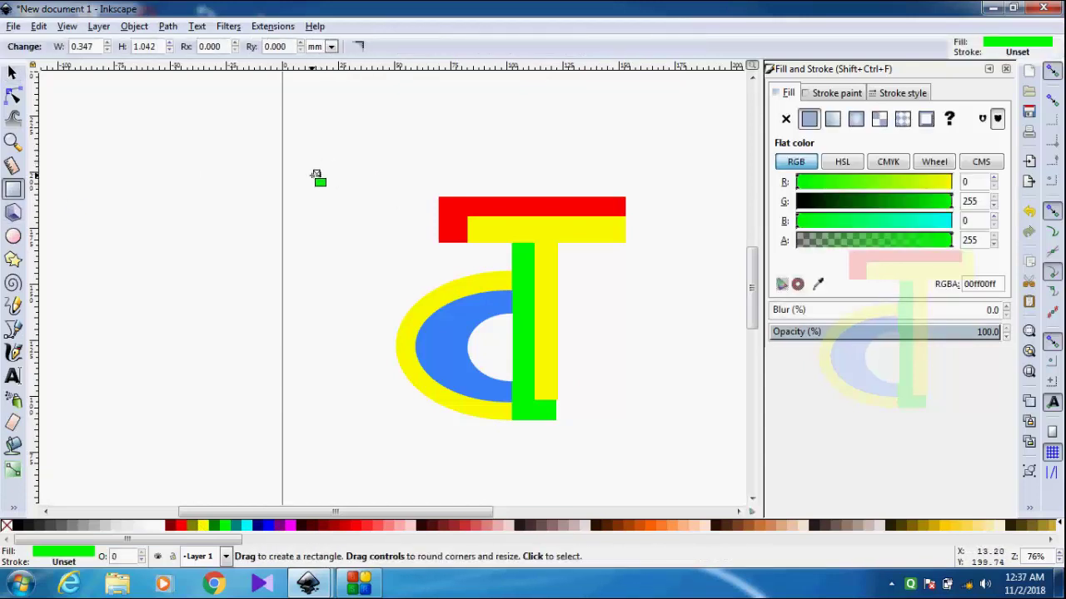
right_click(317, 173)
click(348, 293)
Place a small yellow block over the right end of the red top bar
drag(310, 133, 325, 165)
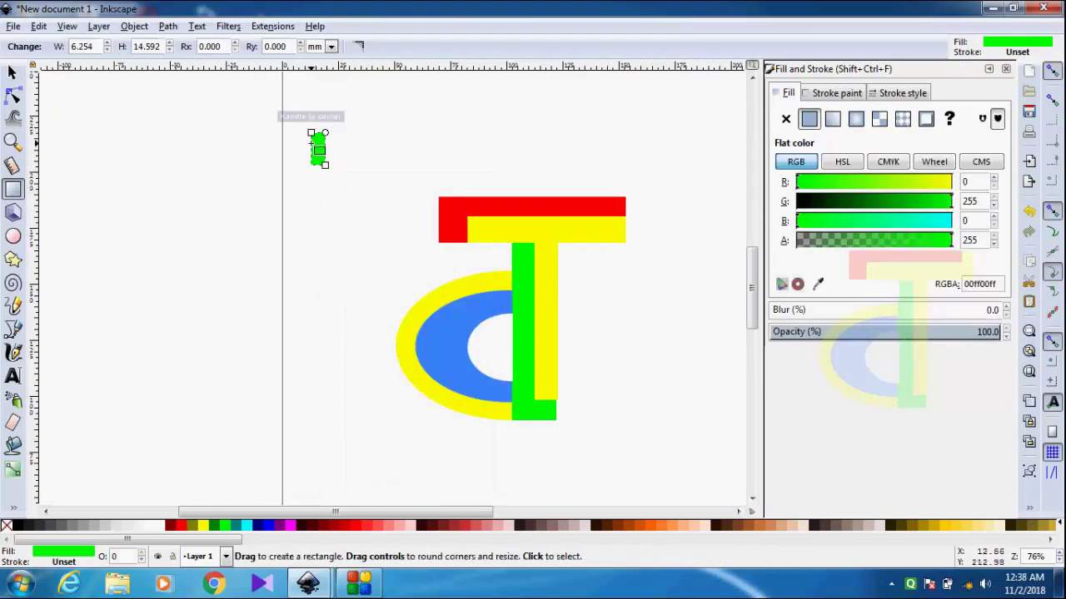
key(s)
mouse_move(406, 171)
mouse_down()
mouse_move(637, 224)
mouse_move(624, 250)
mouse_move(597, 223)
mouse_up()
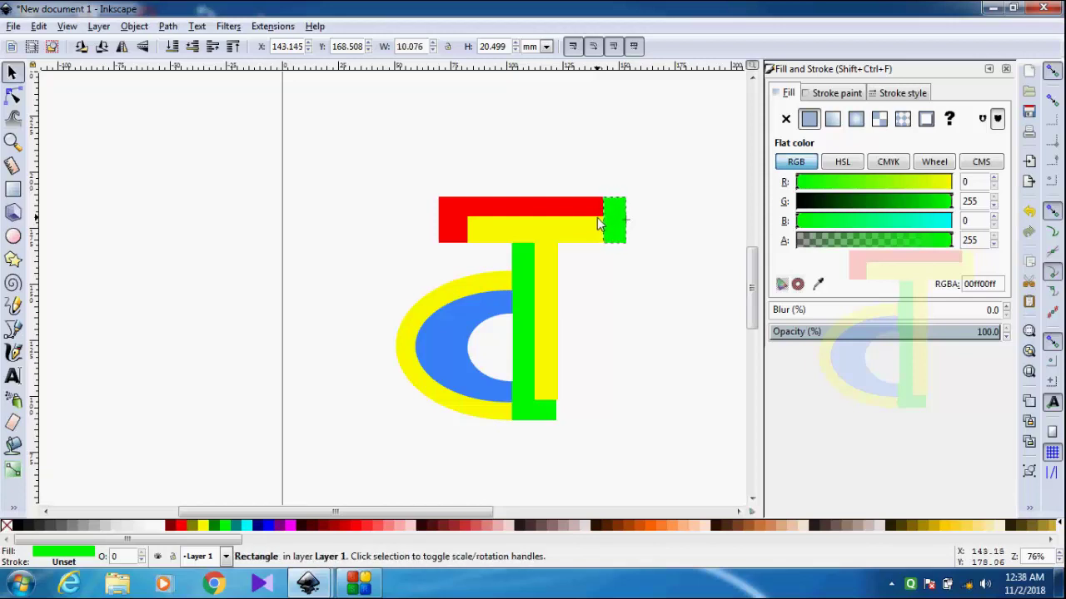
click(211, 526)
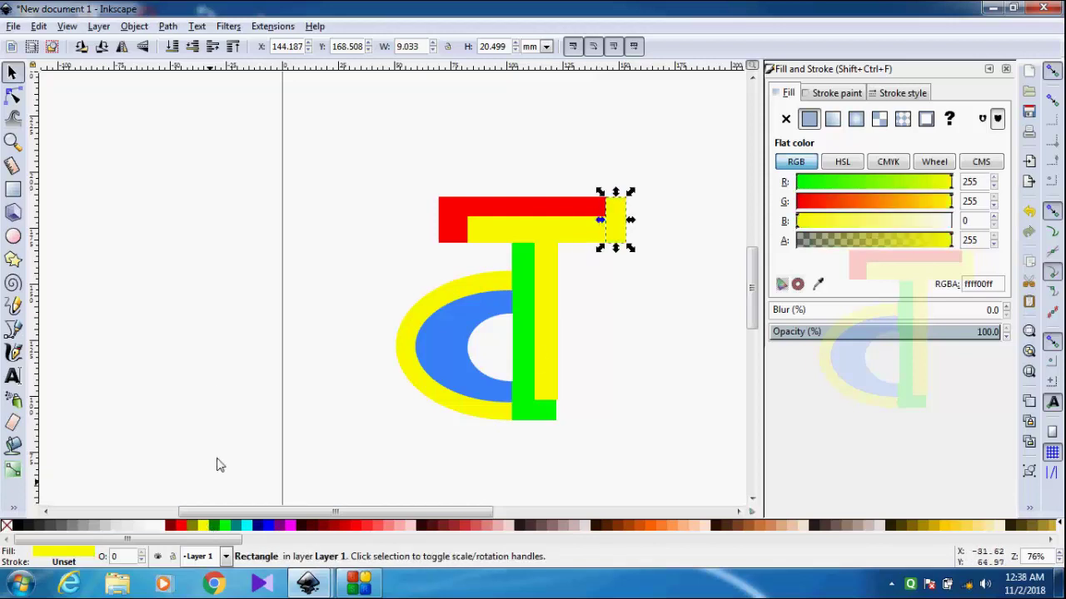
key(Escape)
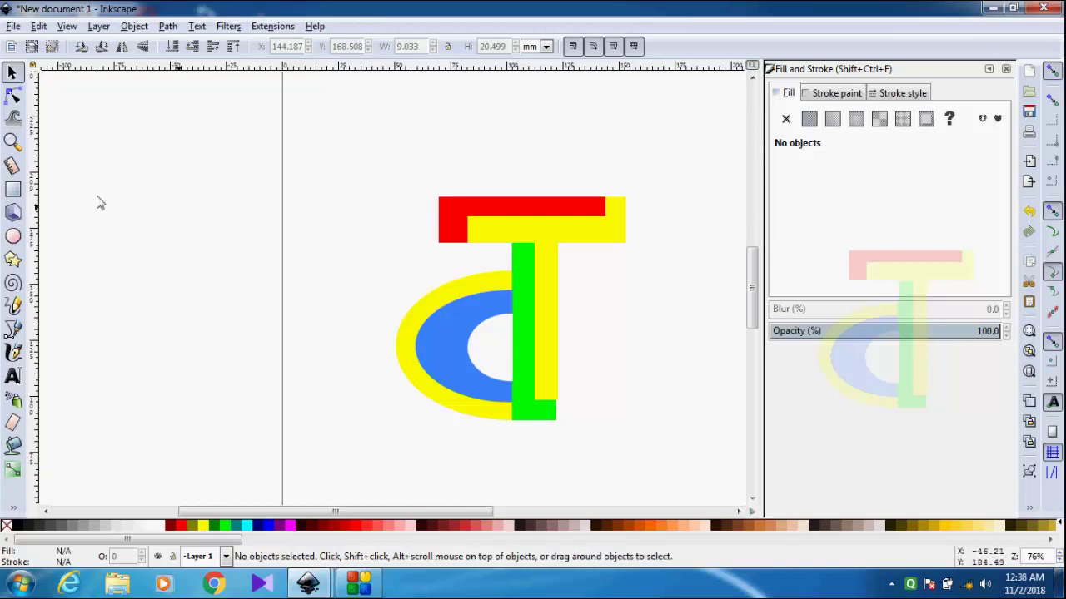
Draw an extra yellow rectangle left of the logo and bring up its context menu
click(12, 189)
drag(341, 206, 361, 270)
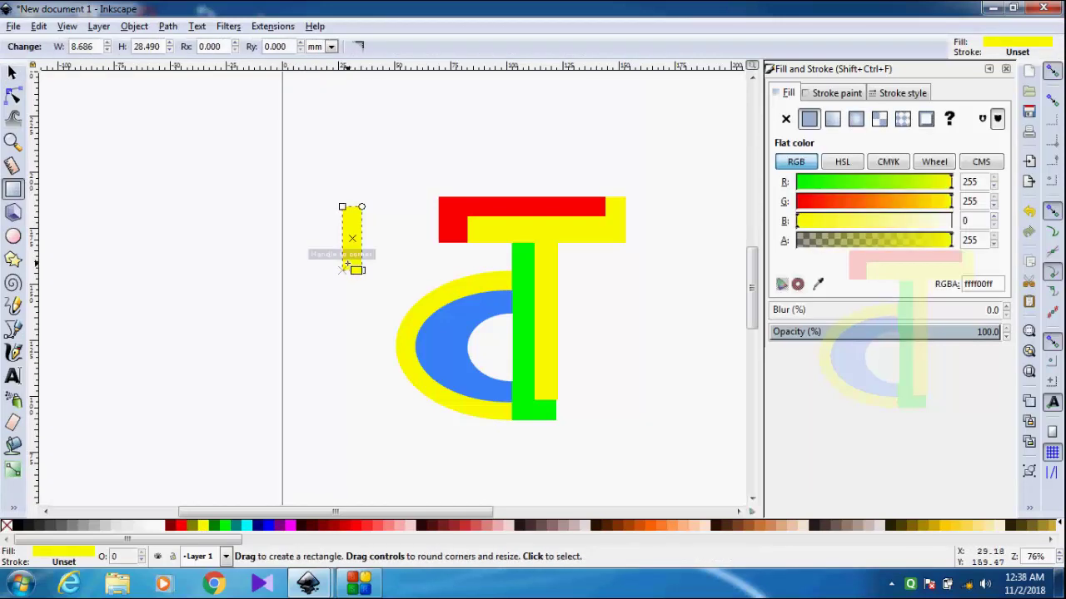
right_click(346, 248)
Delete the extra yellow rectangle, then snip the whole dT logo with Snipping Tool
click(380, 371)
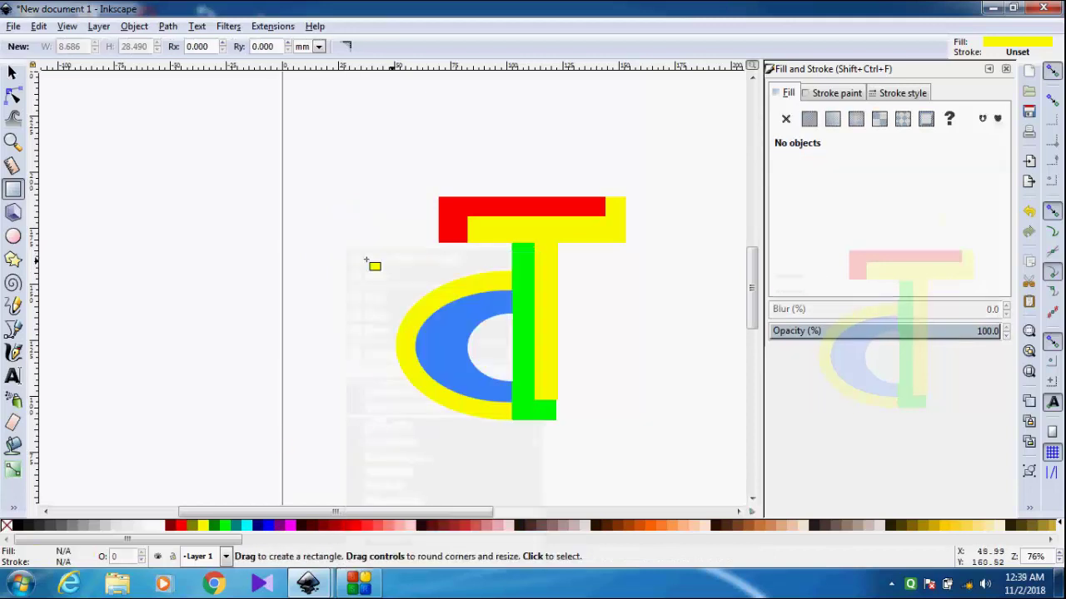
click(18, 583)
click(68, 187)
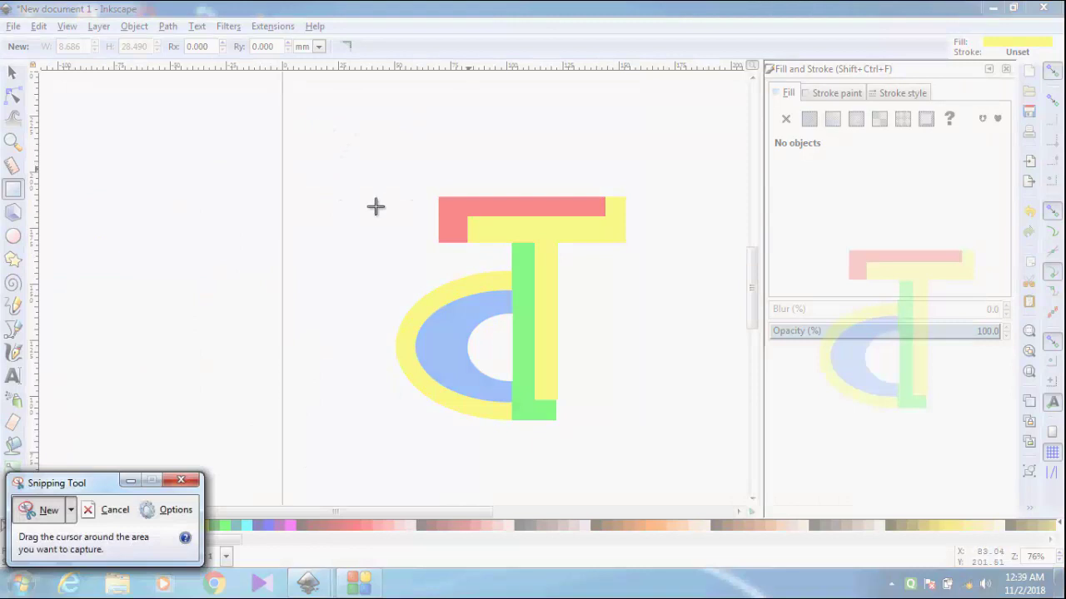
mouse_move(370, 196)
mouse_down()
mouse_move(501, 408)
mouse_move(369, 209)
mouse_up()
mouse_move(331, 166)
mouse_down()
mouse_move(681, 467)
mouse_move(666, 477)
mouse_up()
Browse folders in the snip's Save As dialog, then cancel without saving
click(316, 72)
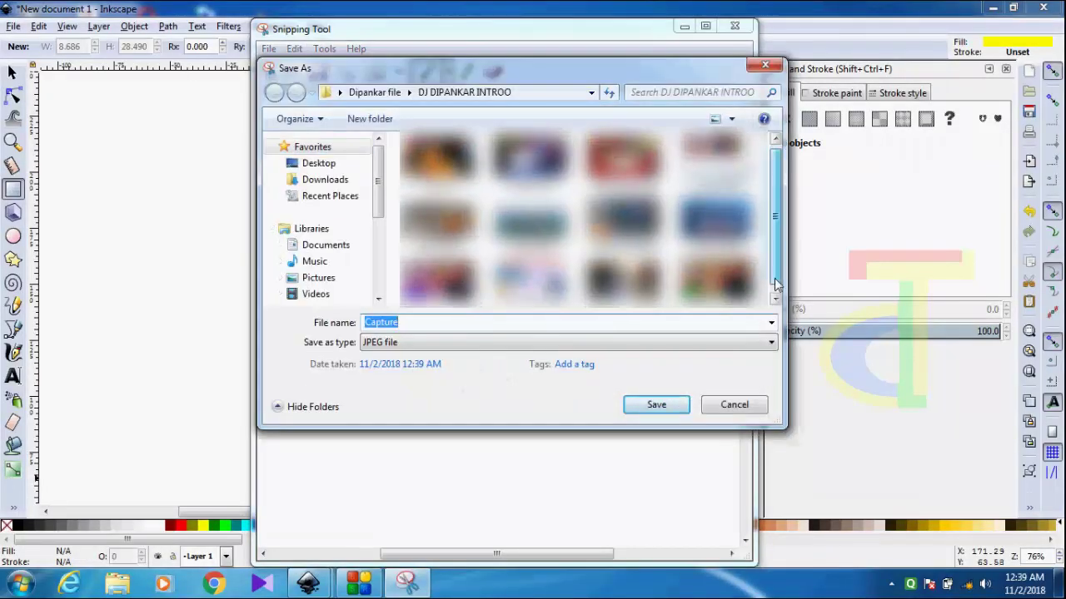
click(375, 93)
scroll(782, 209, down, 3)
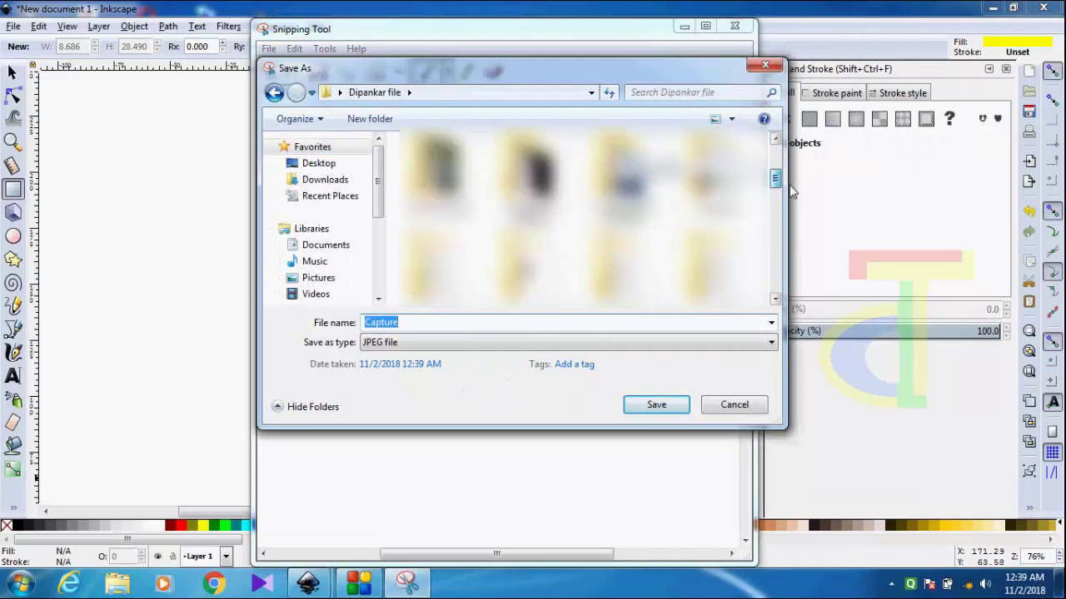
scroll(786, 221, down, 3)
scroll(789, 238, down, 3)
scroll(795, 258, down, 3)
scroll(792, 268, up, 5)
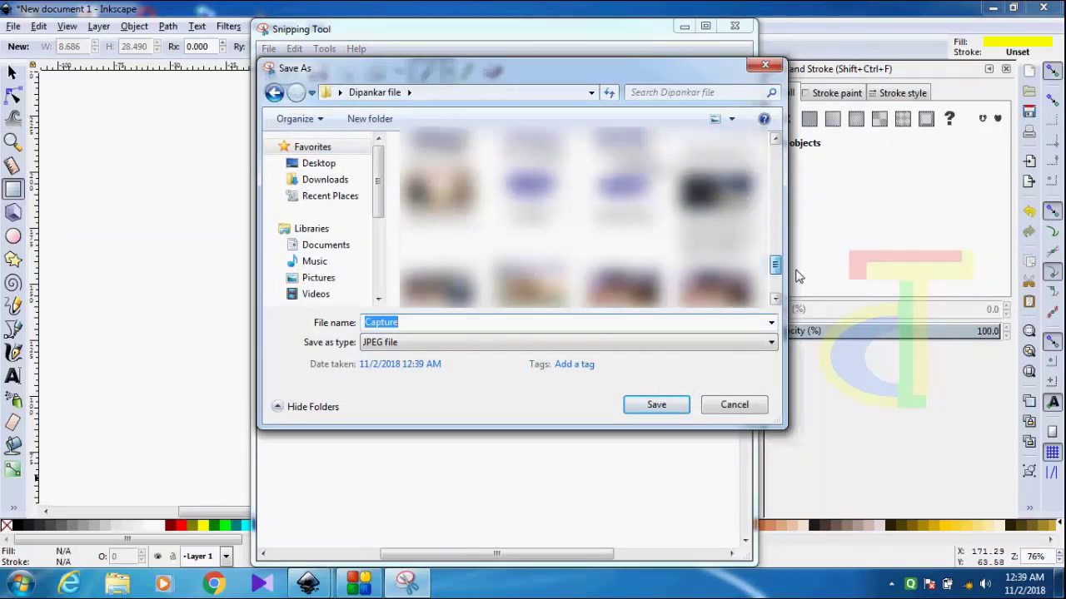
scroll(792, 268, up, 3)
scroll(793, 268, up, 4)
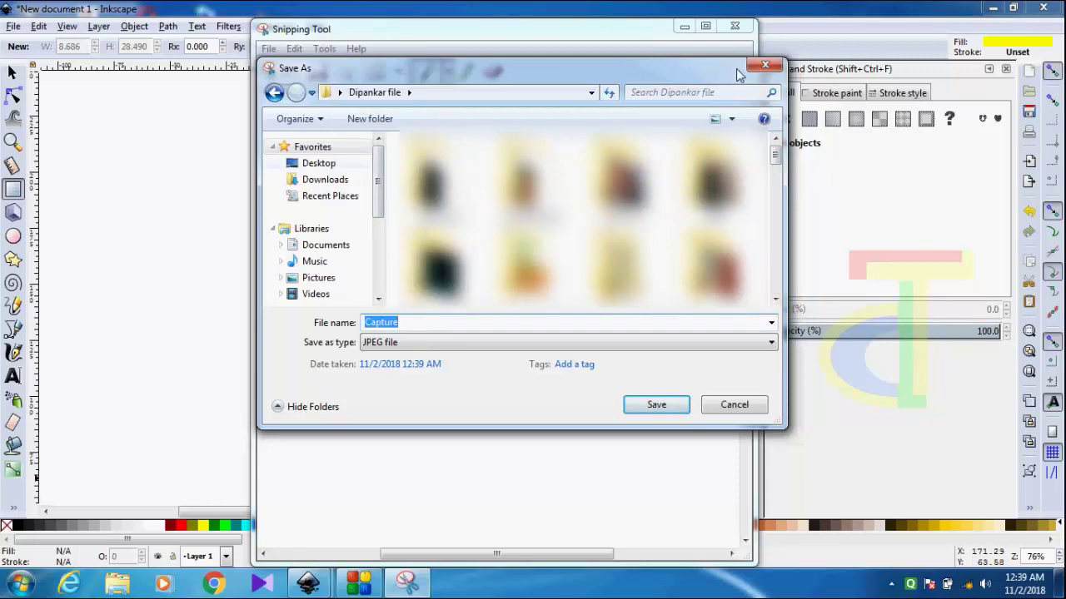
click(766, 65)
Save the capture as a JPEG in the Downloads folder
click(316, 72)
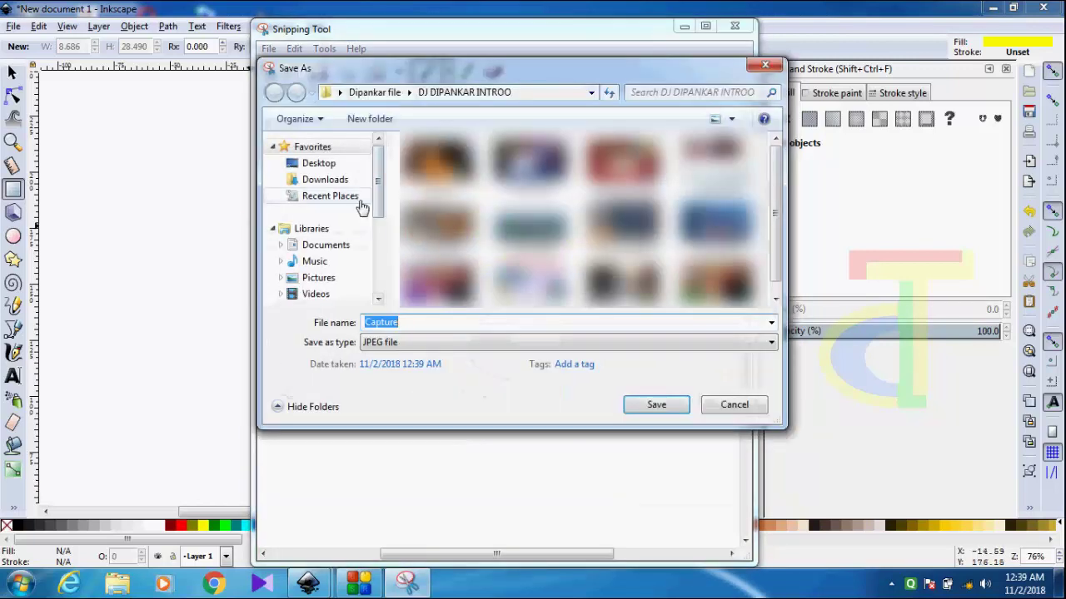
click(326, 181)
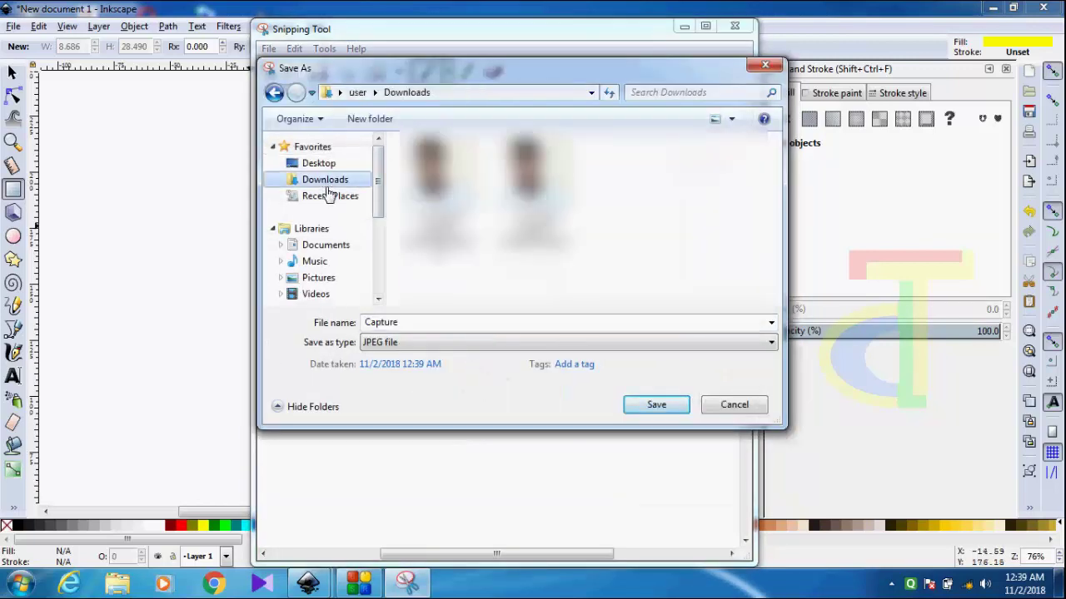
double_click(485, 322)
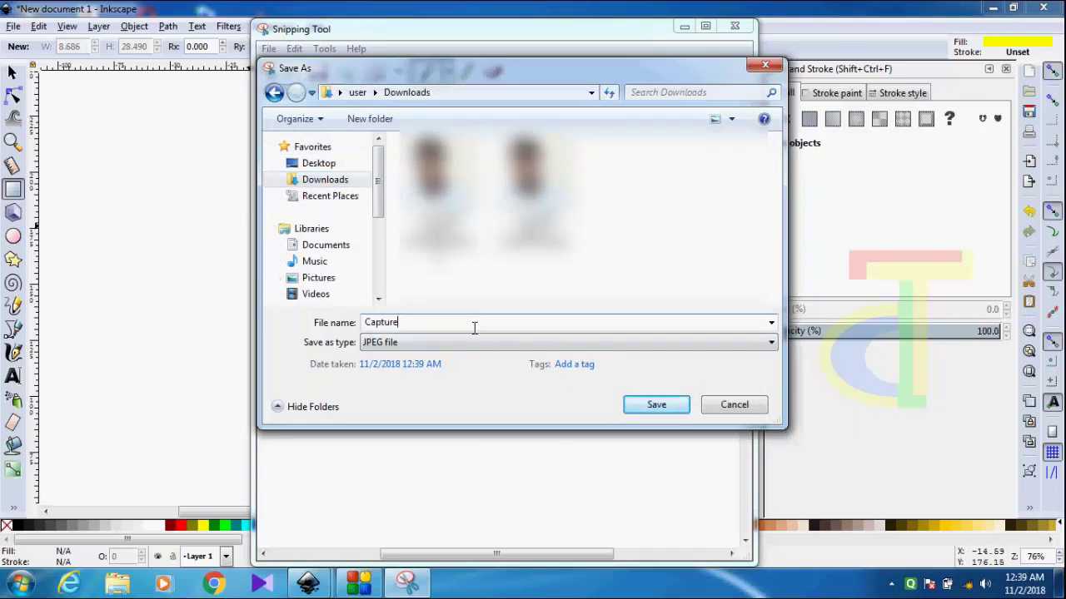
click(657, 406)
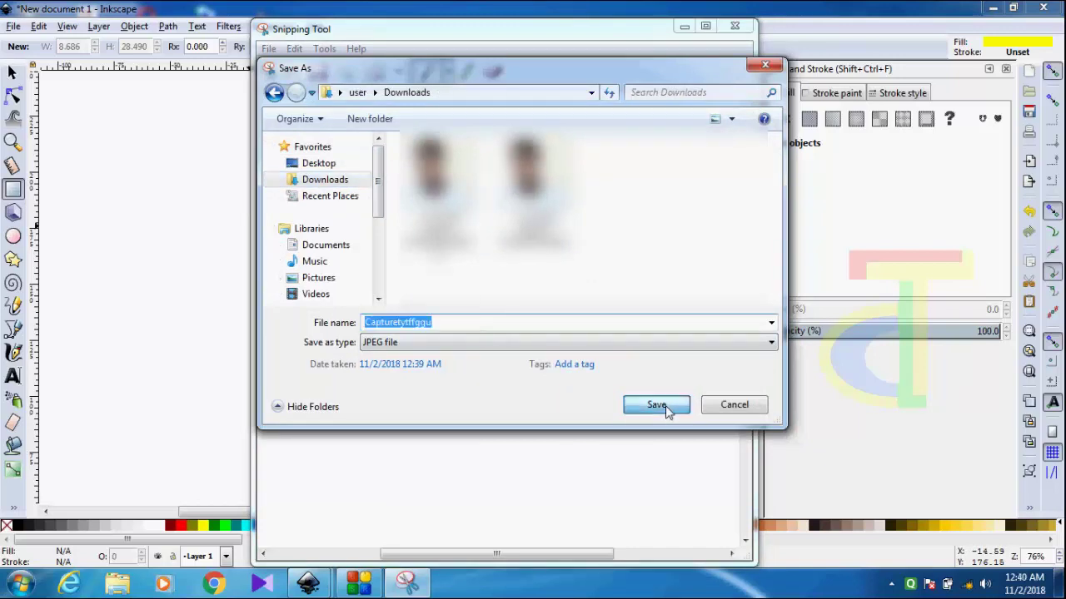
Minimise Snipping Tool and Inkscape to show the desktop, then restore Snipping Tool
click(684, 28)
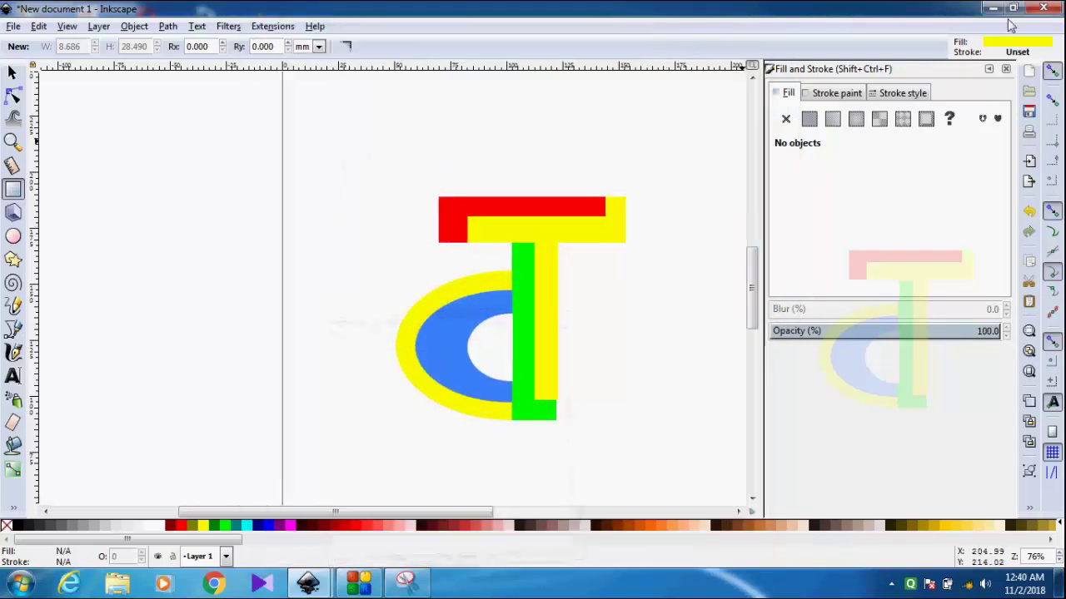
click(992, 8)
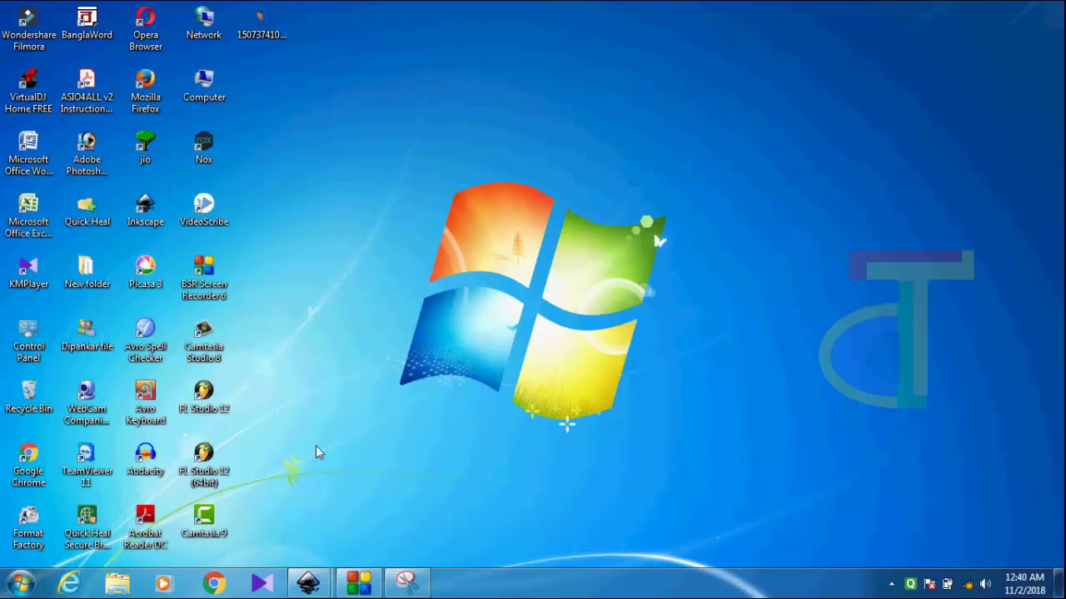
click(416, 587)
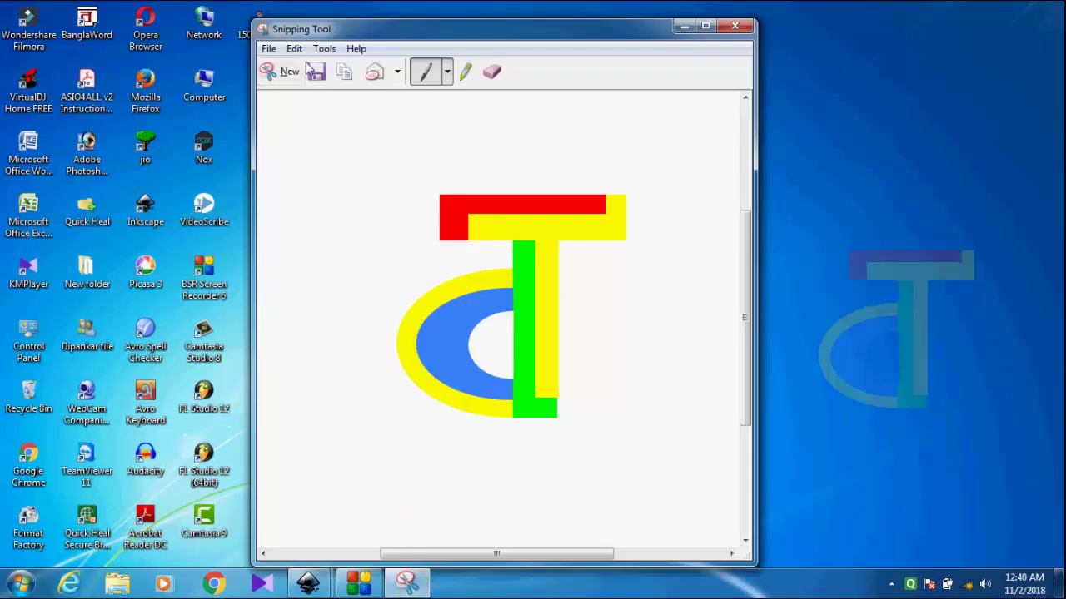
Save the capture to the Desktop as JPEG 'Capturetytffggu' and move the window aside
click(309, 71)
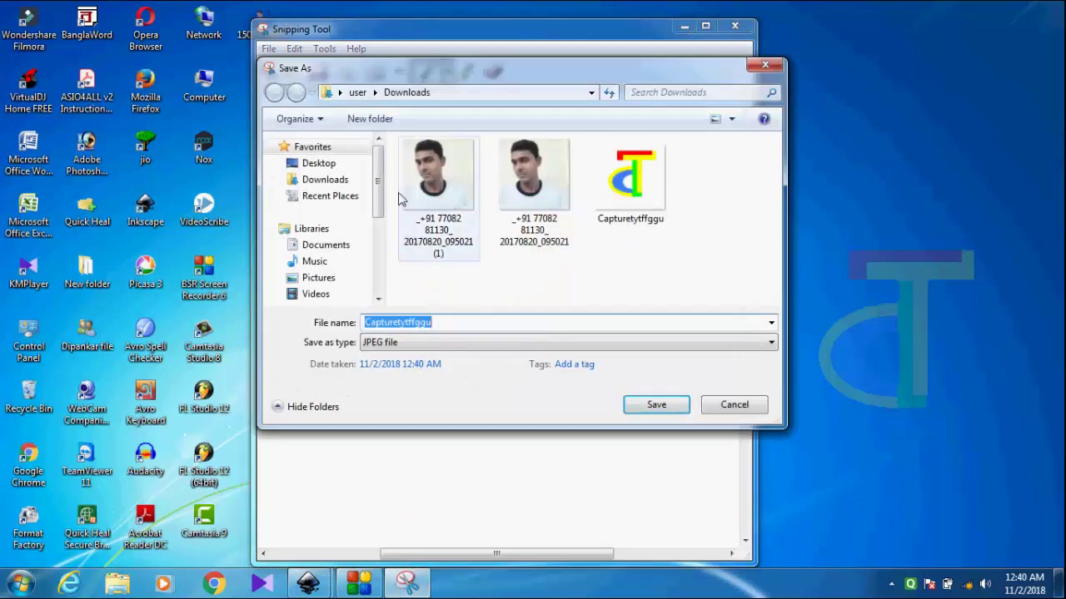
click(349, 168)
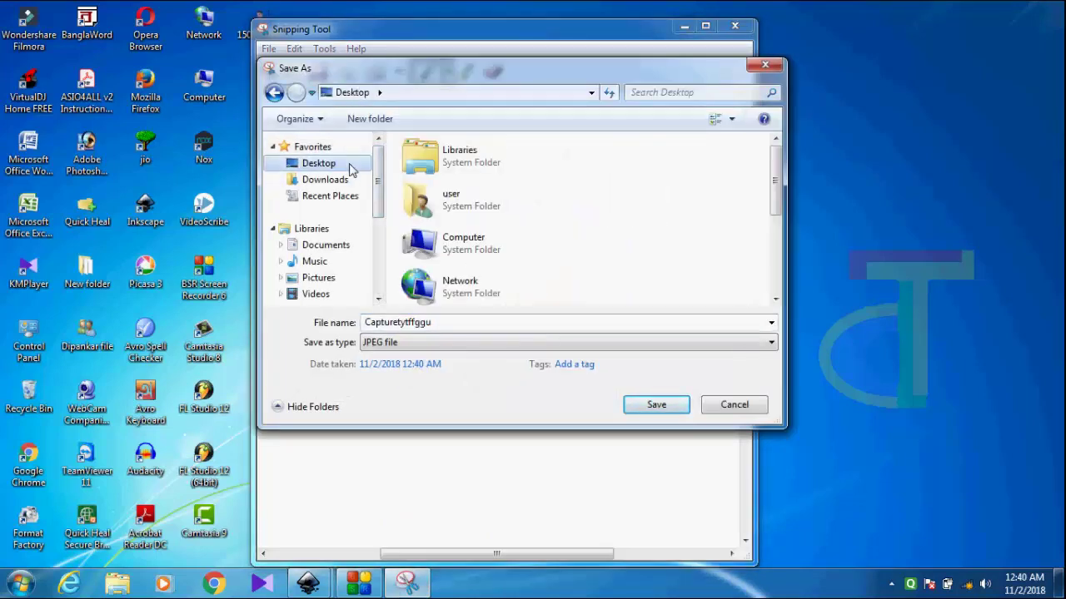
click(349, 150)
click(349, 165)
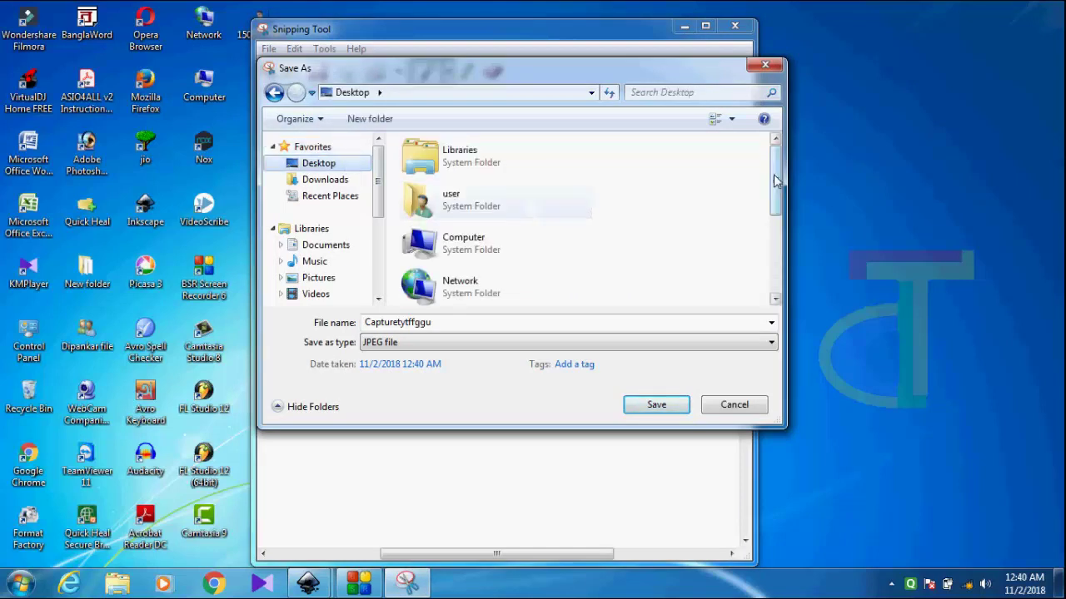
drag(774, 181, 769, 268)
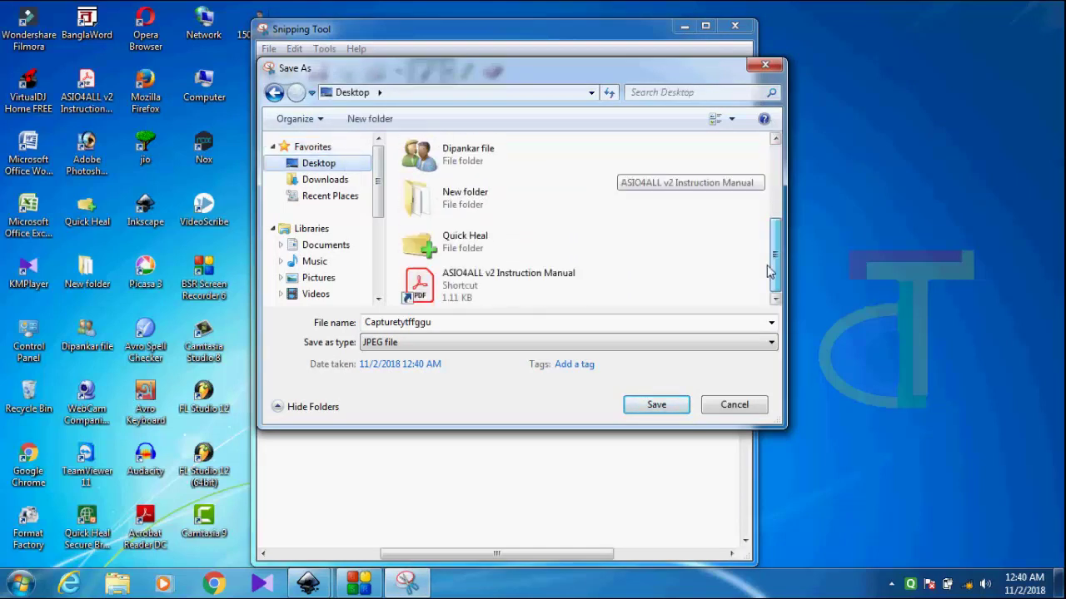
click(657, 406)
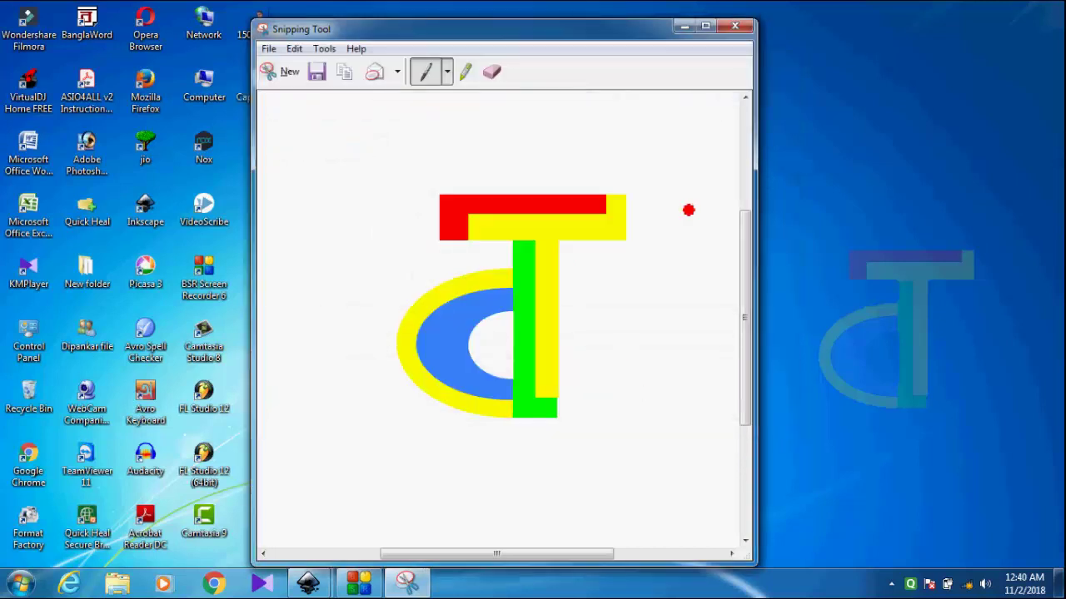
drag(541, 37, 648, 39)
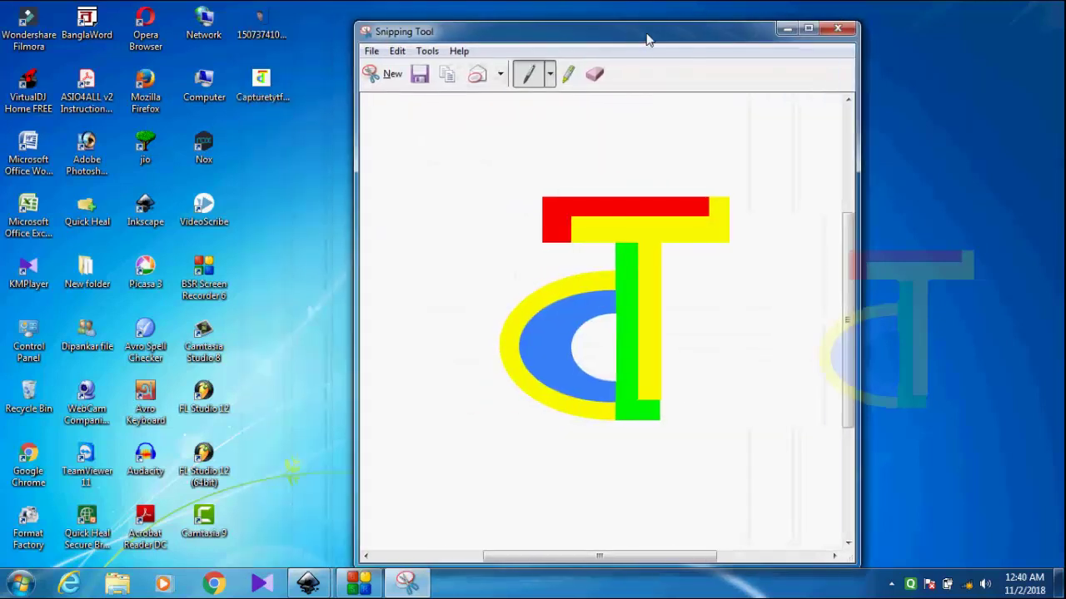
View Capturetytffggu.JPG from the desktop in Picasa, zoomed out, then close the viewer
click(791, 30)
double_click(262, 83)
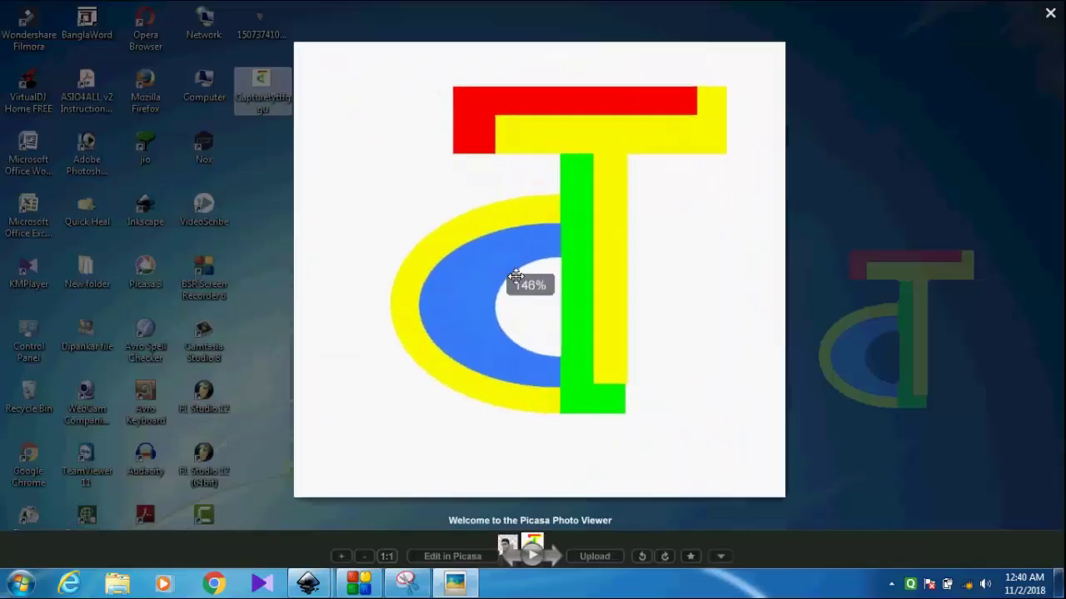
scroll(516, 276, down, 2)
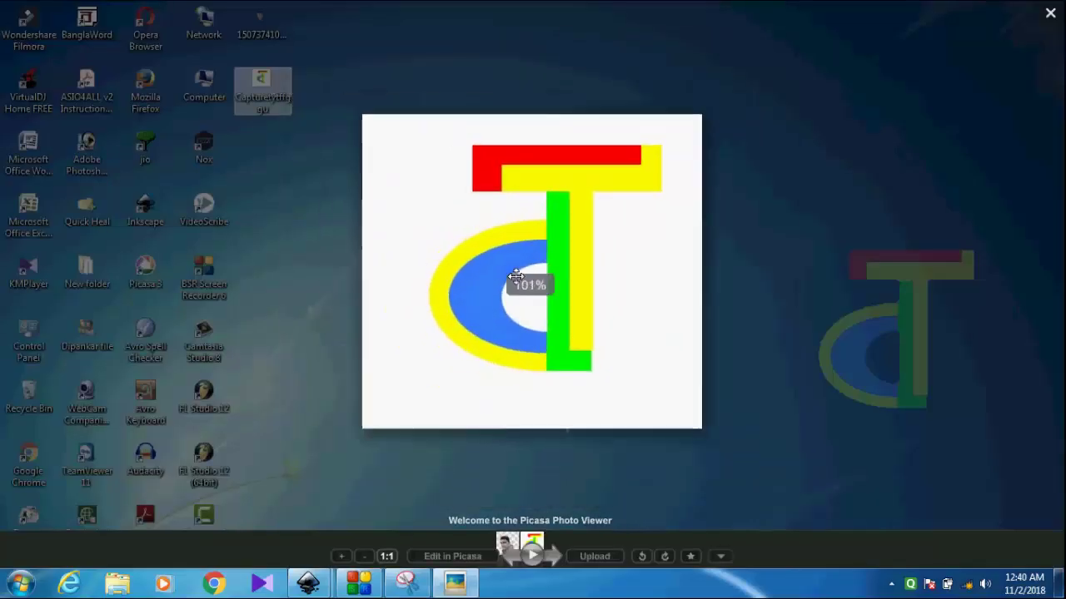
click(1051, 15)
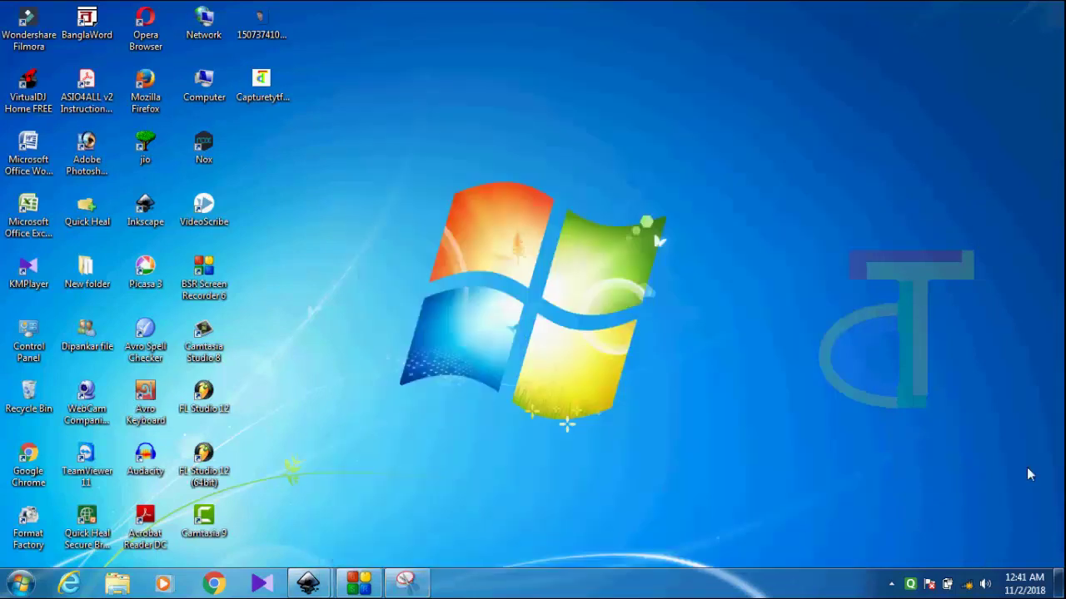
Connect to the second Wi-Fi network and load YouTube in Chrome
click(966, 585)
click(875, 377)
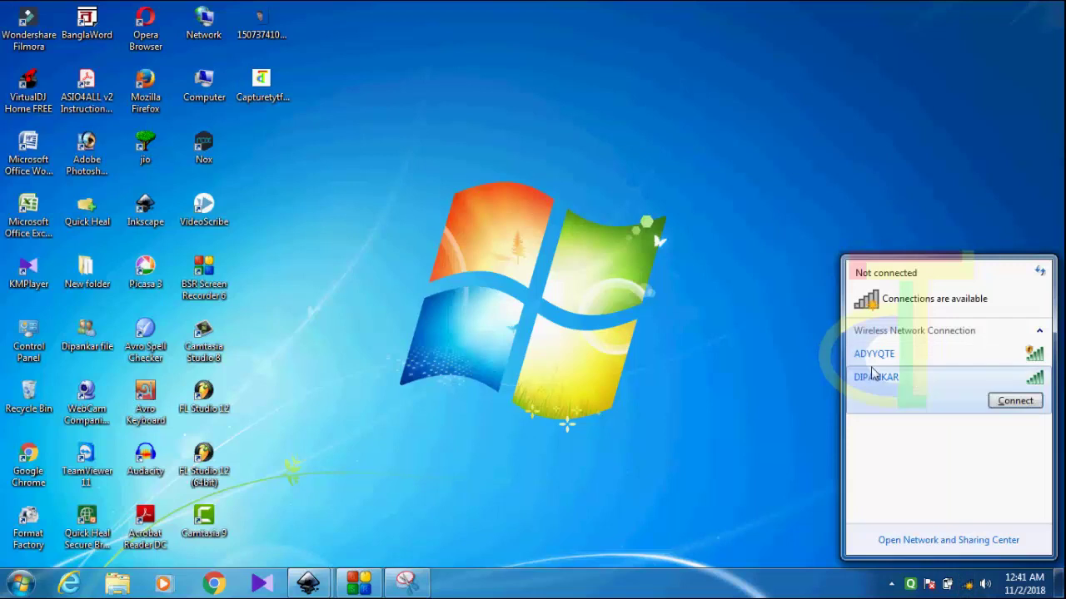
click(1015, 401)
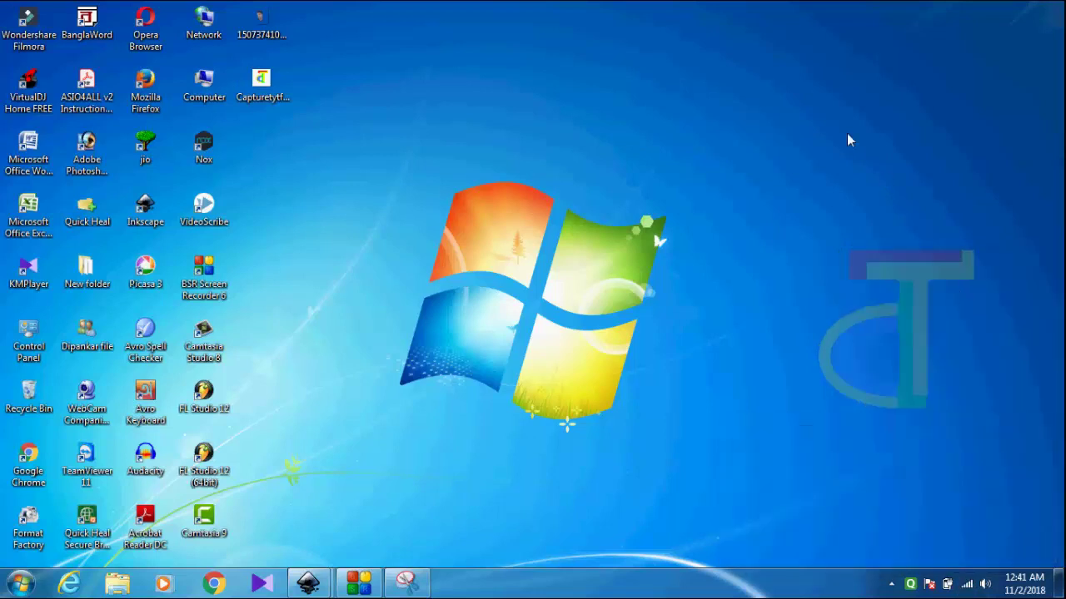
click(214, 583)
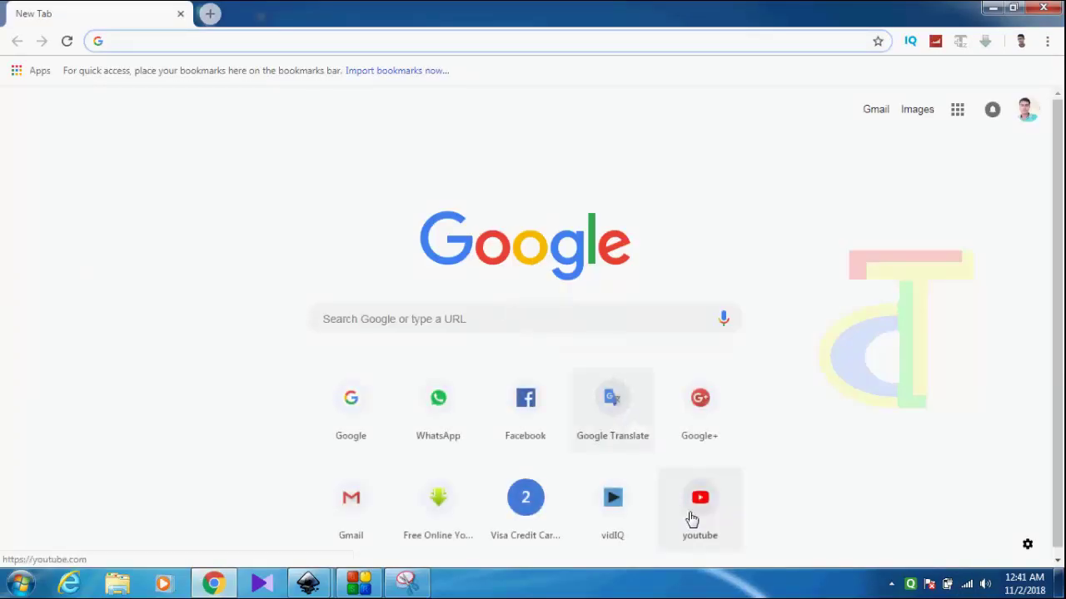
click(692, 509)
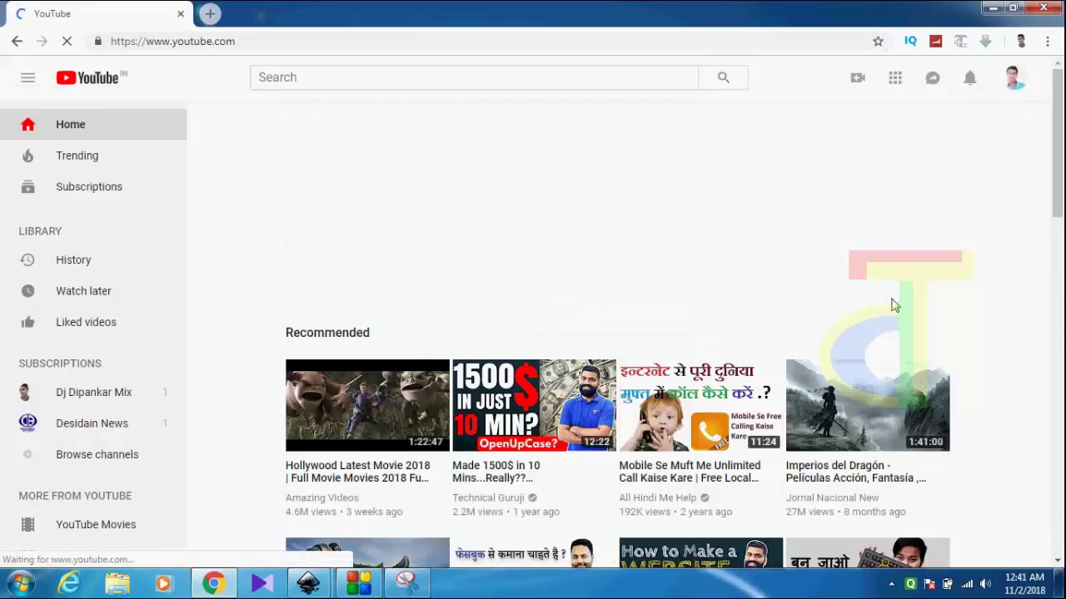
Dismiss the ad, go to My channel's Customize Channel view and edit the channel icon
click(939, 230)
click(899, 193)
click(1013, 78)
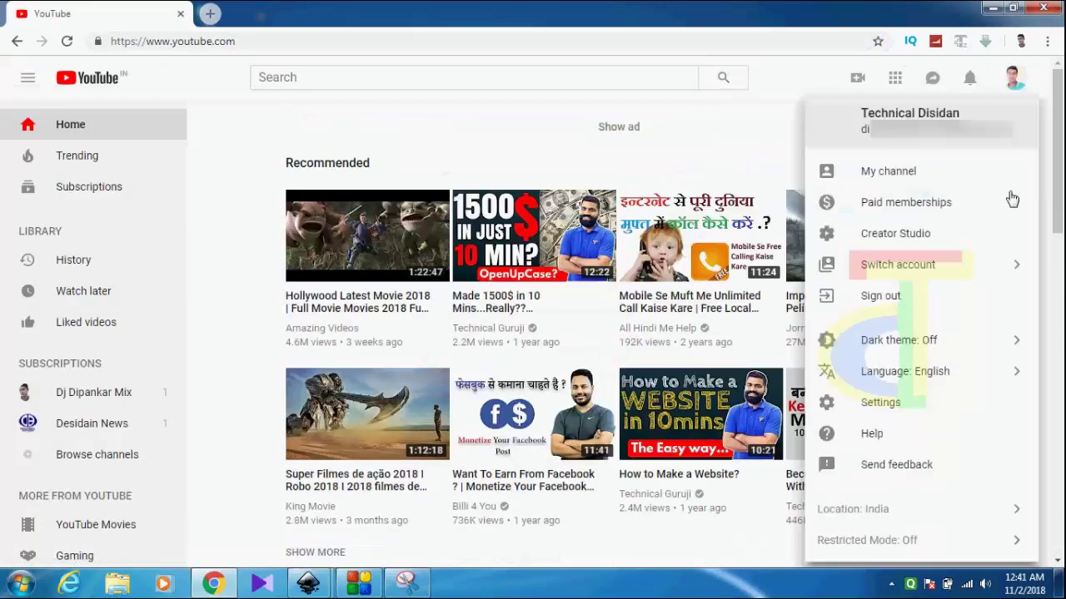
click(904, 170)
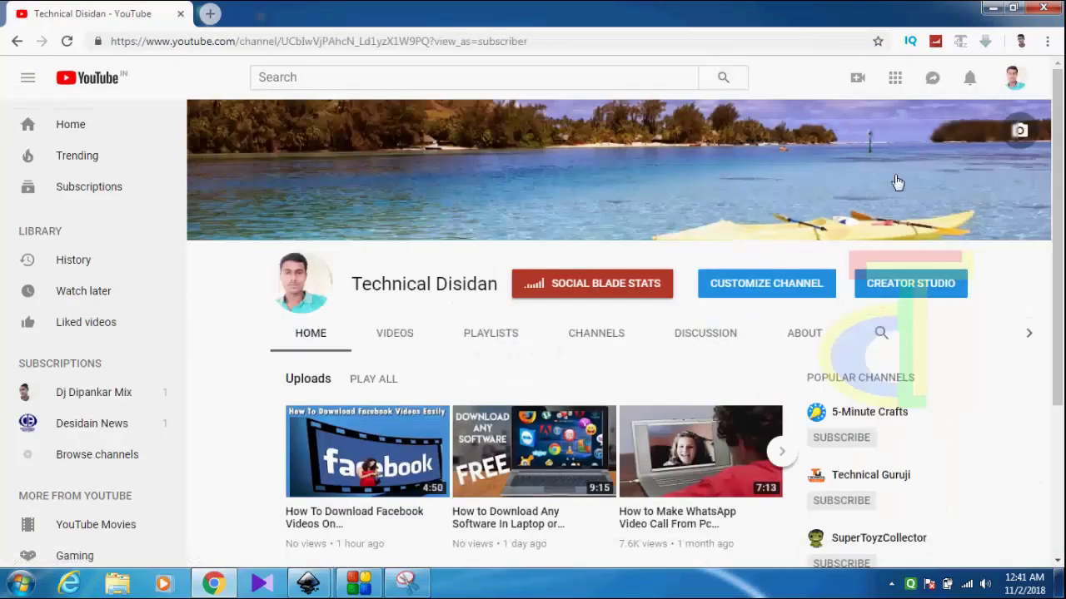
click(779, 272)
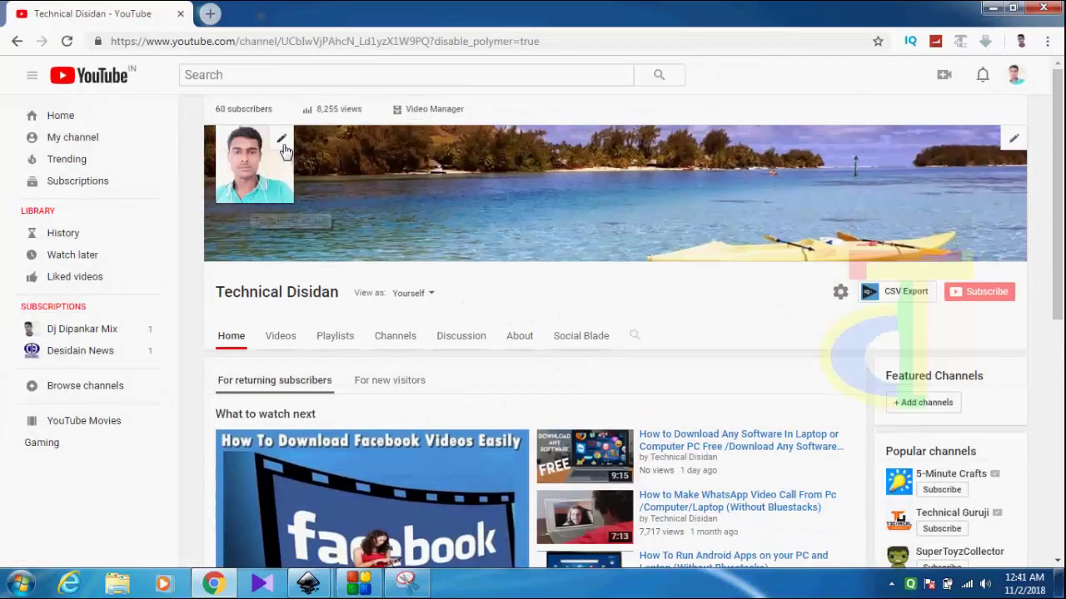
click(282, 138)
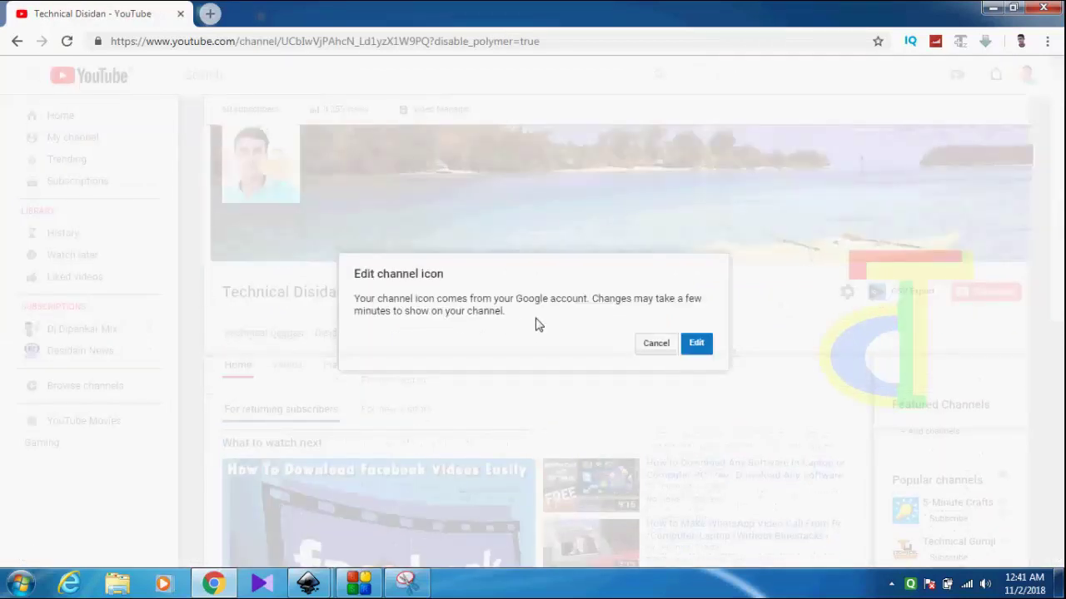
Continue to the Google account photo picker, then close it and the About me tab
click(697, 341)
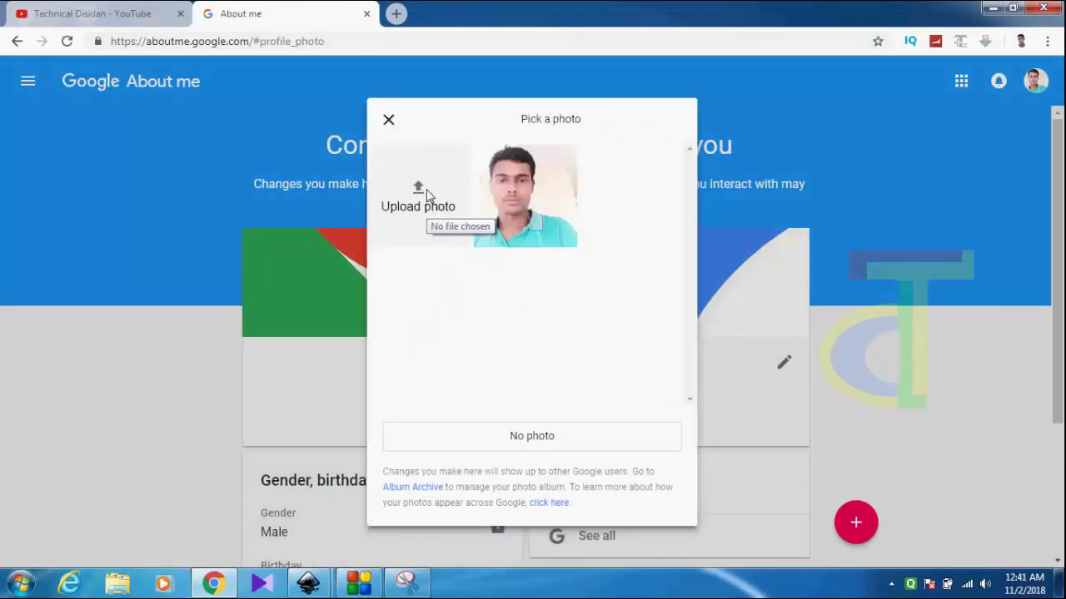
click(389, 120)
click(366, 14)
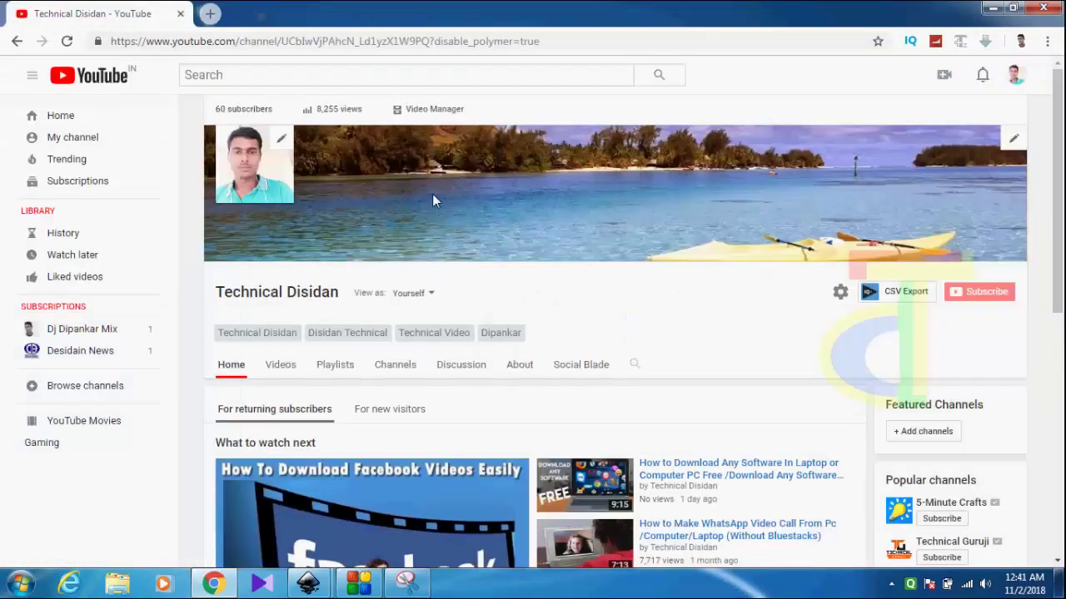
Restart channel icon editing and upload the saved dT logo JPEG as the new photo
click(243, 179)
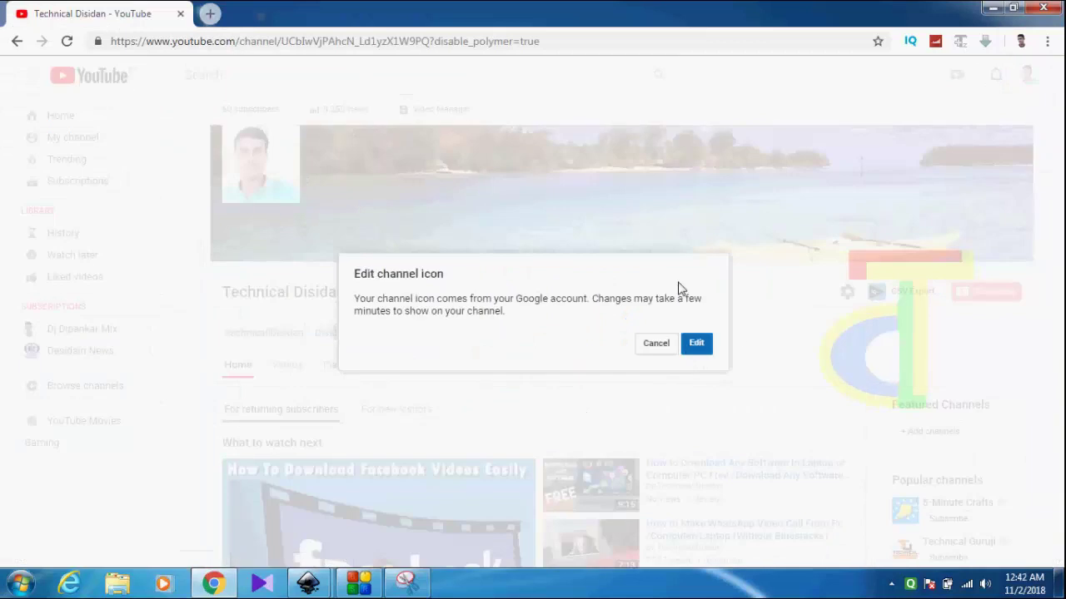
click(696, 343)
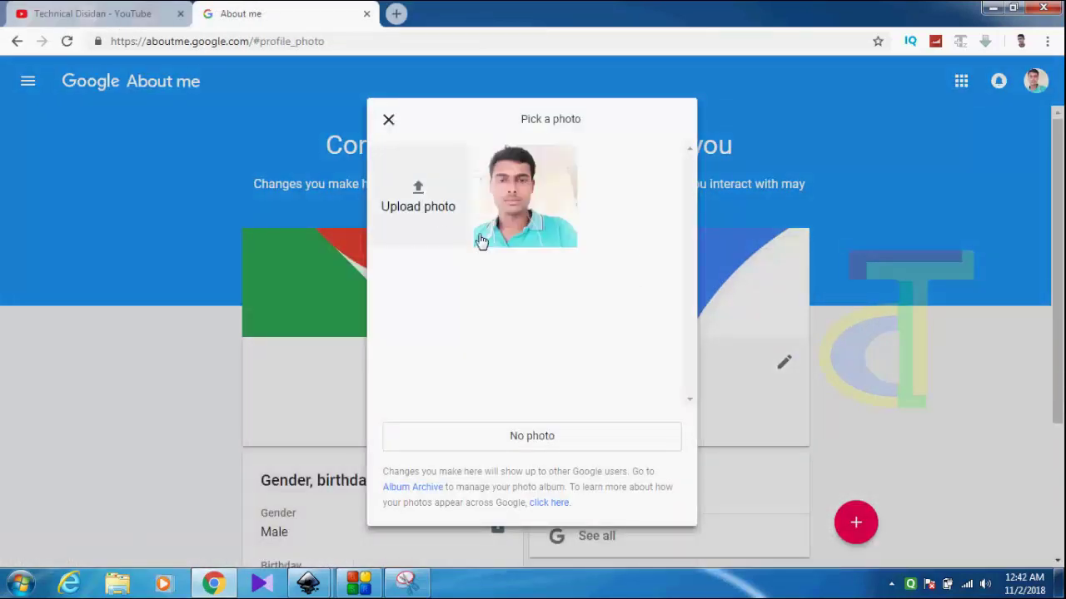
click(429, 204)
scroll(357, 207, down, 3)
scroll(357, 207, up, 3)
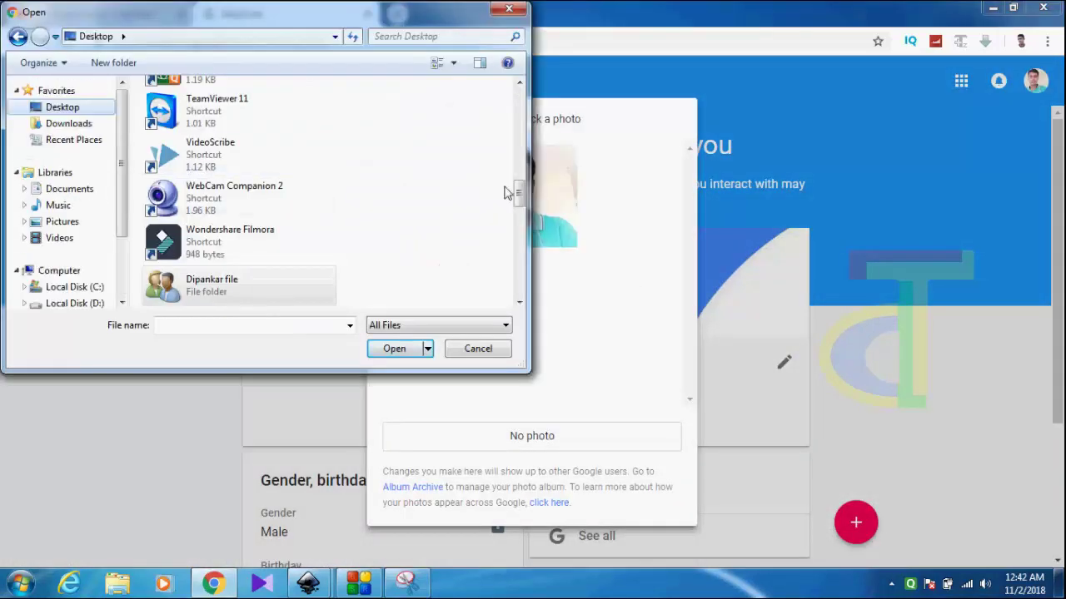
mouse_move(517, 192)
mouse_down()
mouse_move(518, 167)
mouse_move(529, 245)
mouse_up()
double_click(217, 237)
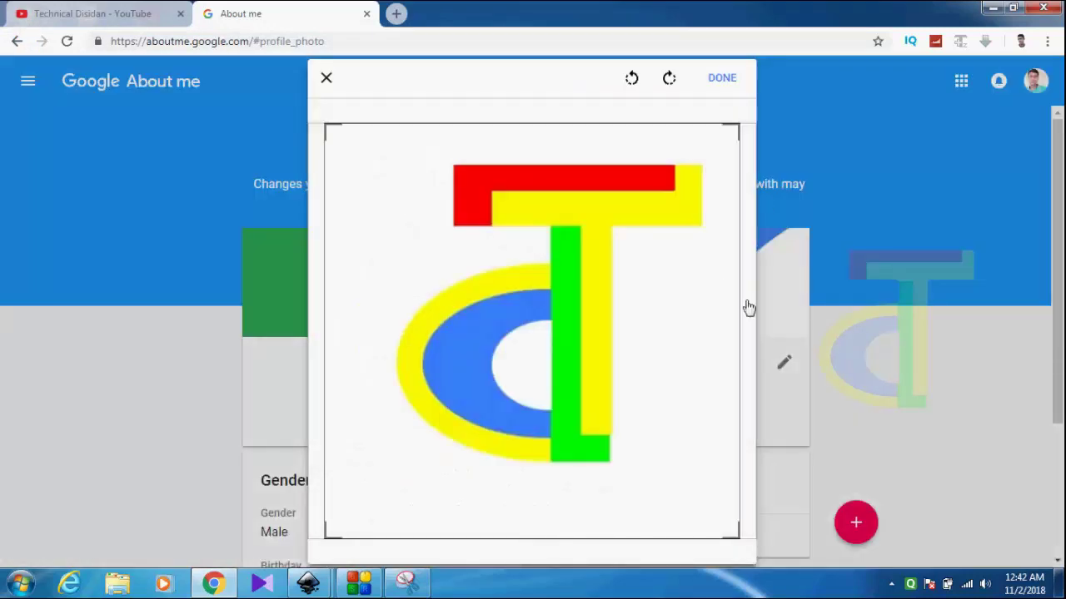
Pull the crop box's top-right and bottom-left corners inward and confirm with DONE
drag(736, 126, 727, 178)
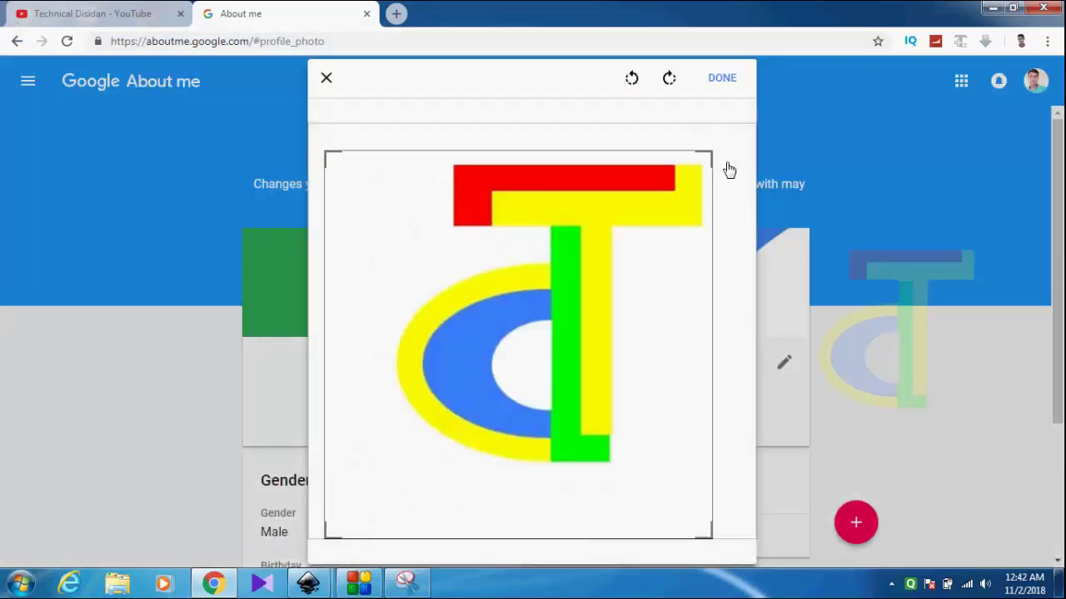
drag(329, 542, 433, 507)
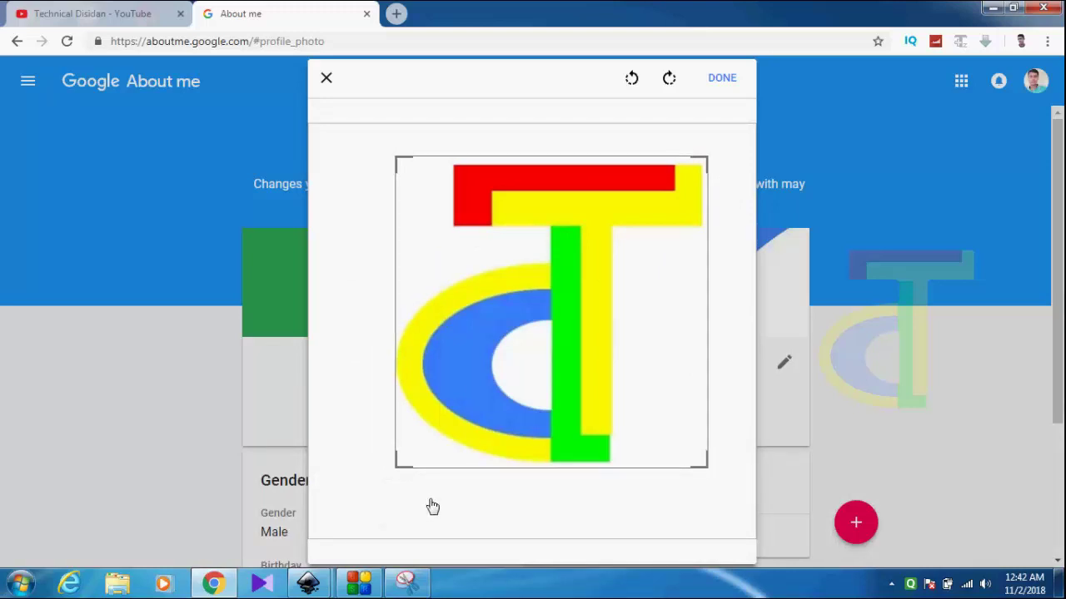
click(722, 79)
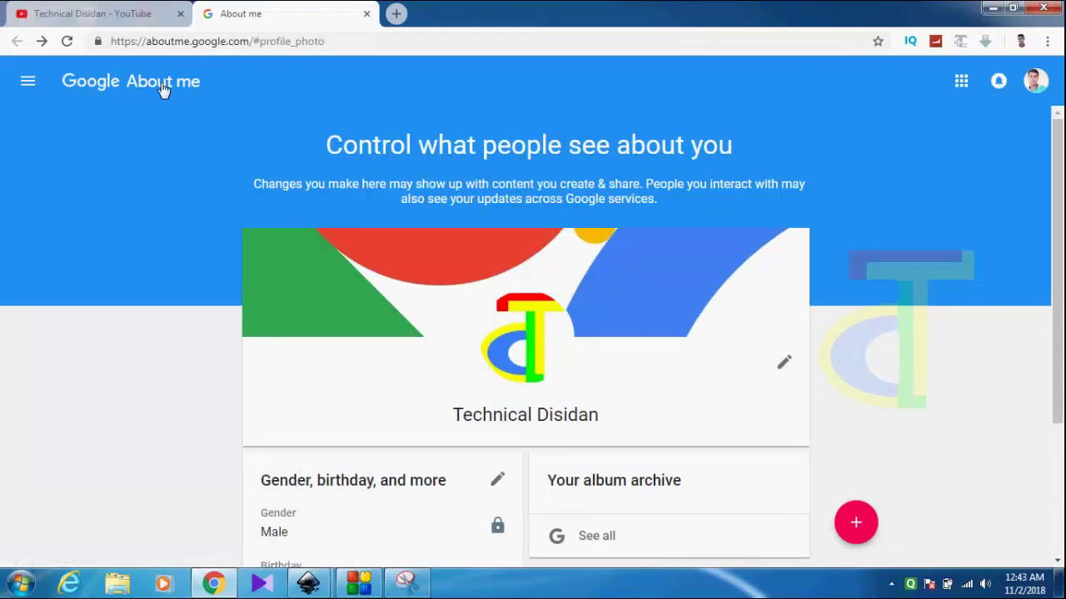
Reload the YouTube channel tab and scroll to see the dT logo as channel icon
click(125, 13)
right_click(673, 310)
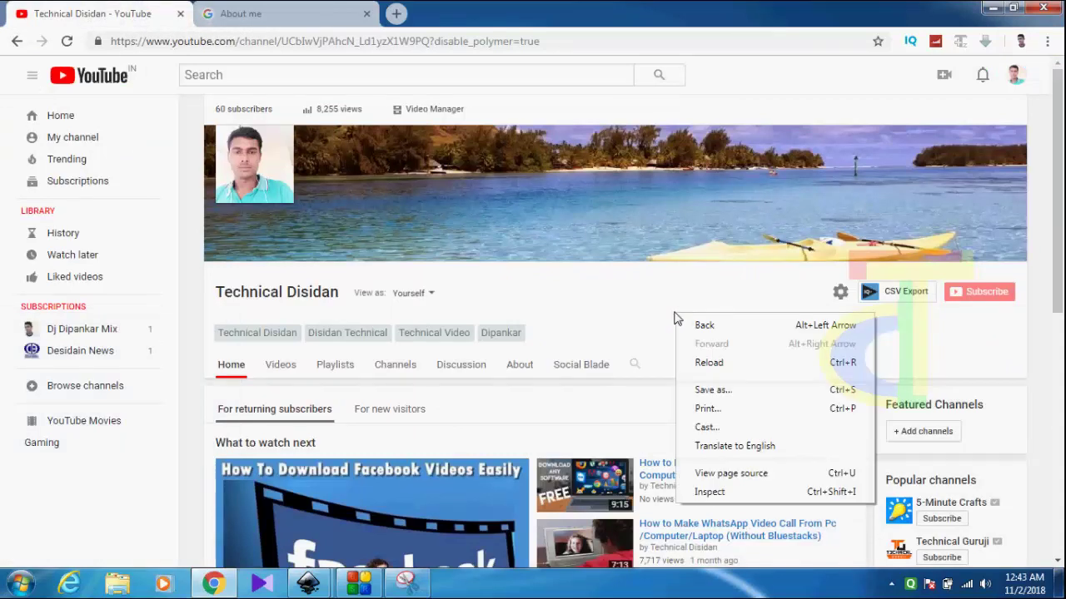
click(708, 360)
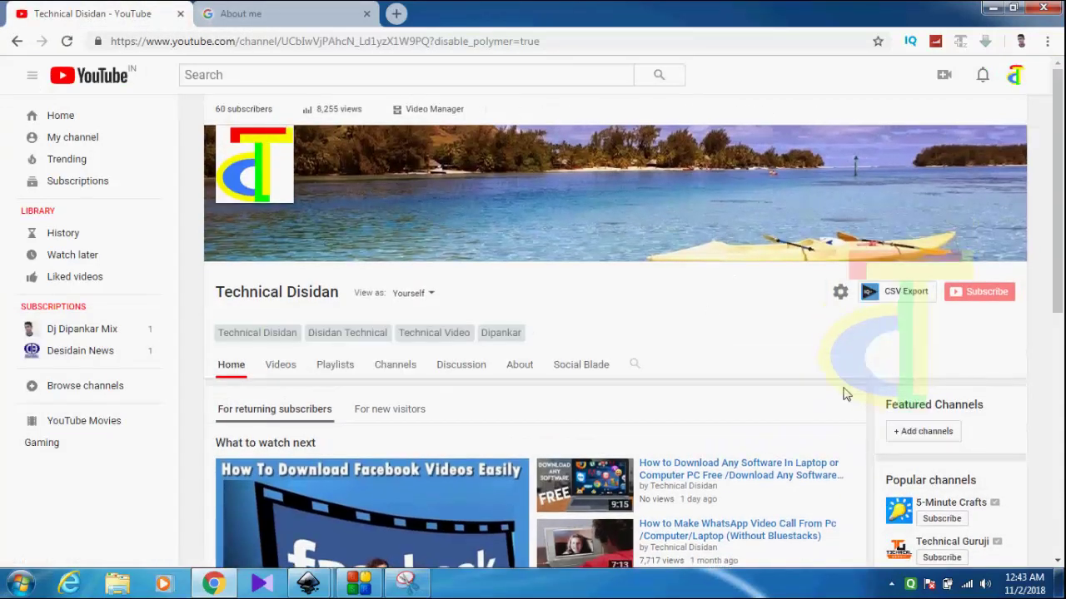
scroll(525, 247, down, 3)
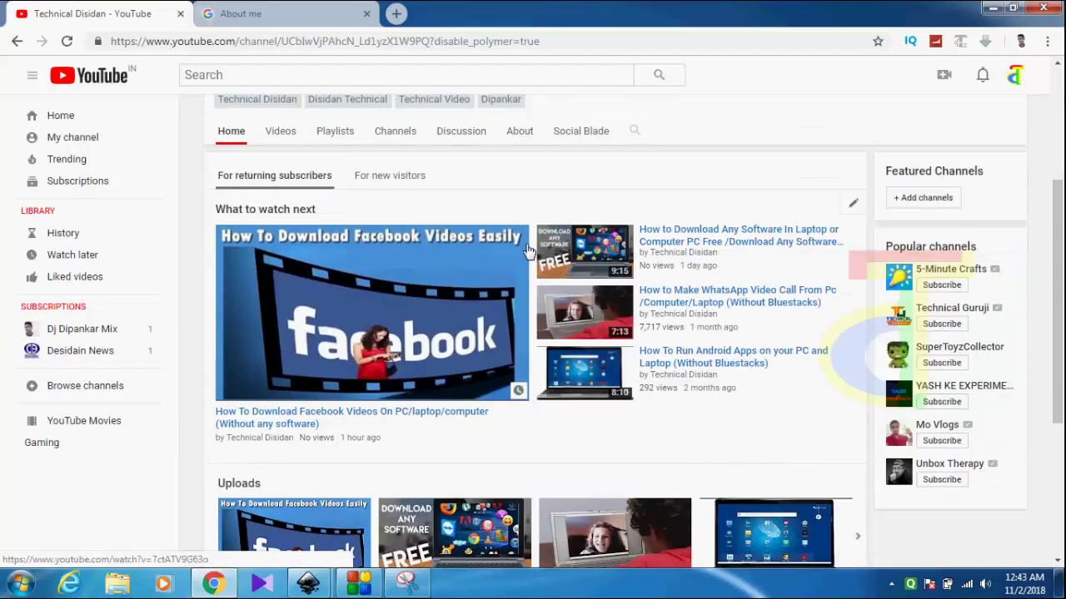